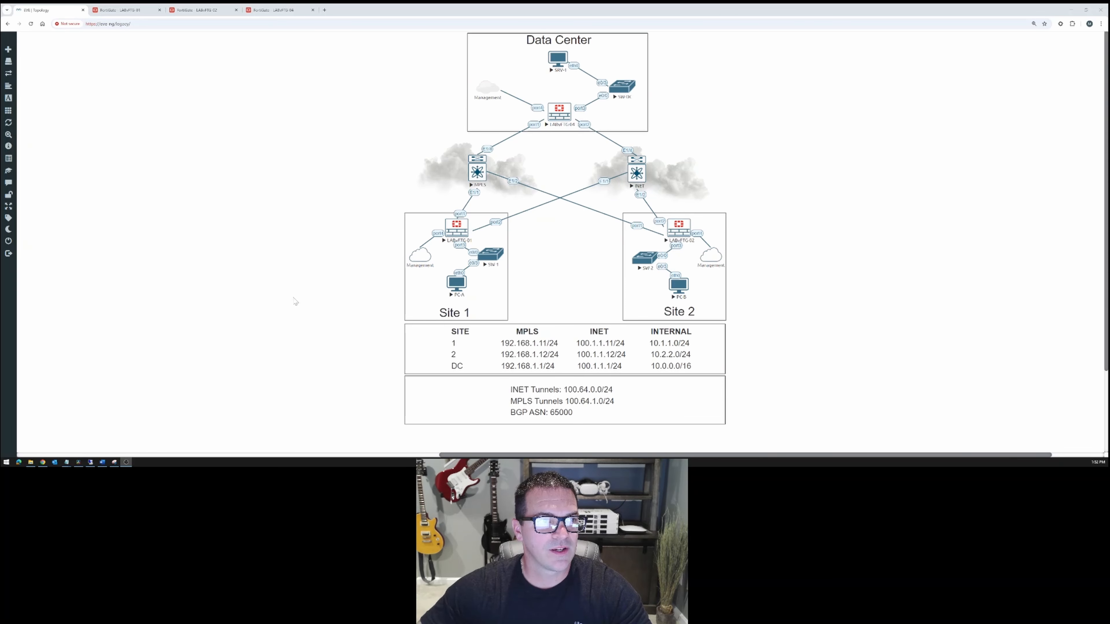
Open the INET-TUNNEL IPsec tunnel on LABvFTG-02 and expand the advanced options of its network settings.
left_click(203, 13)
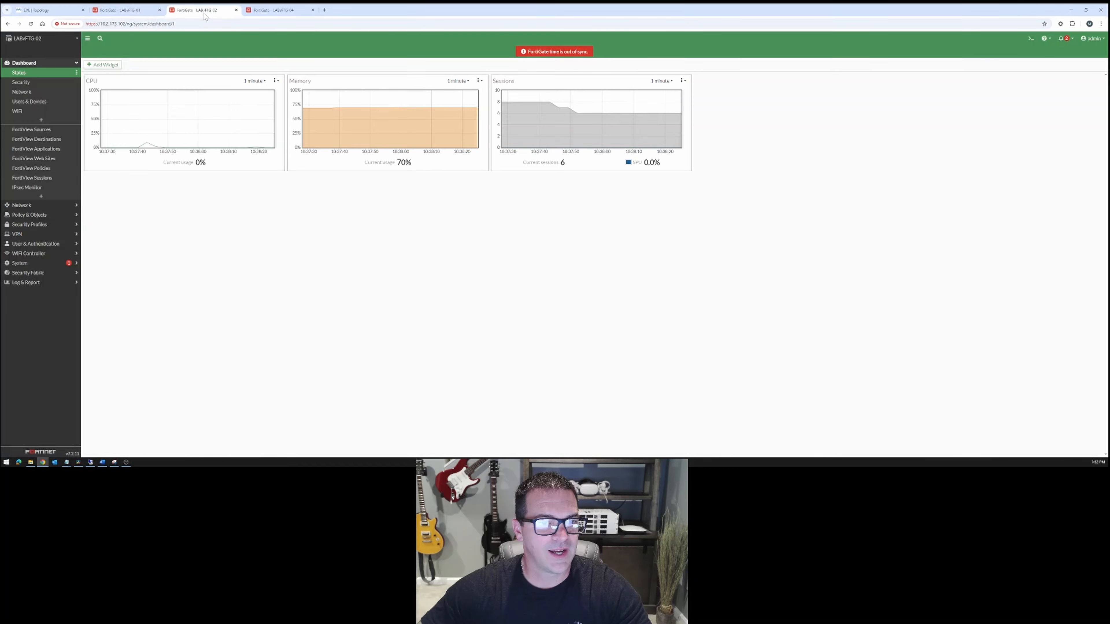
left_click(65, 234)
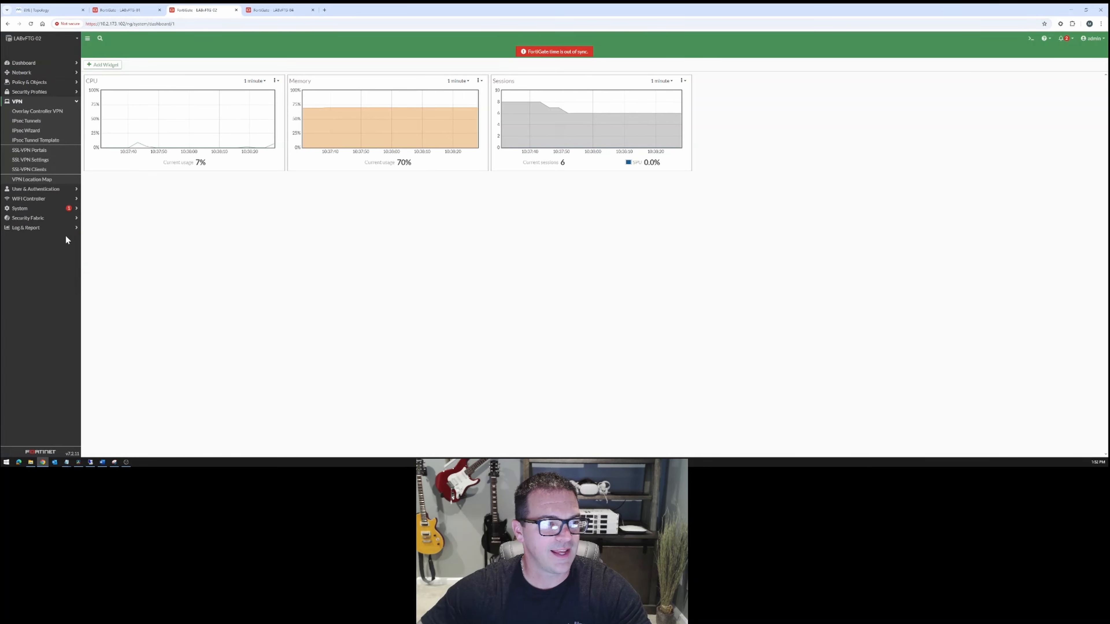
left_click(37, 120)
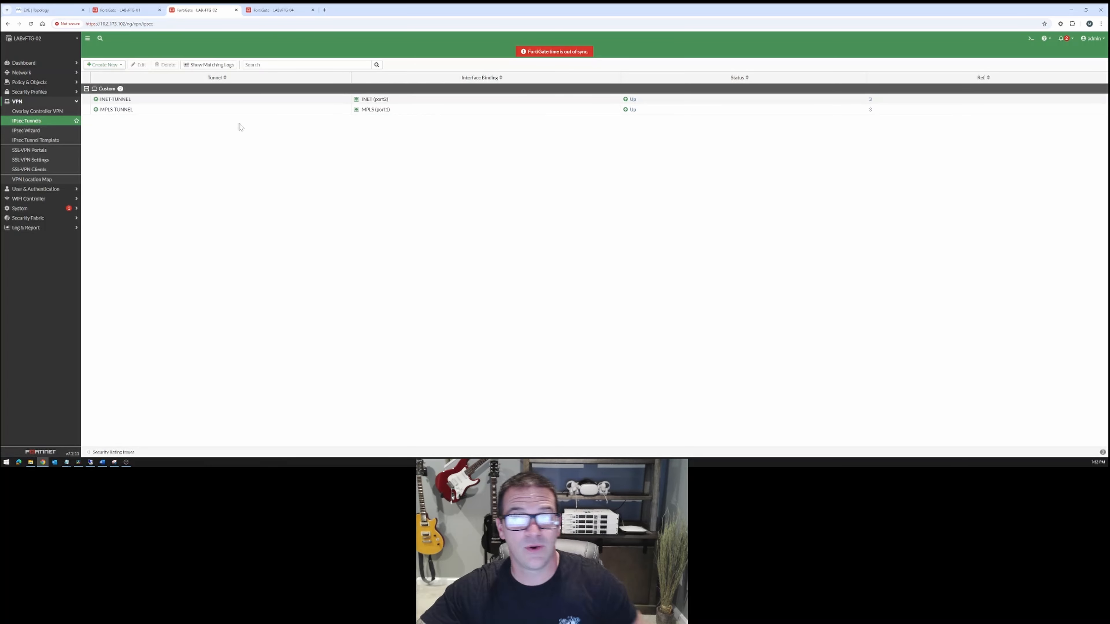
double_click(177, 103)
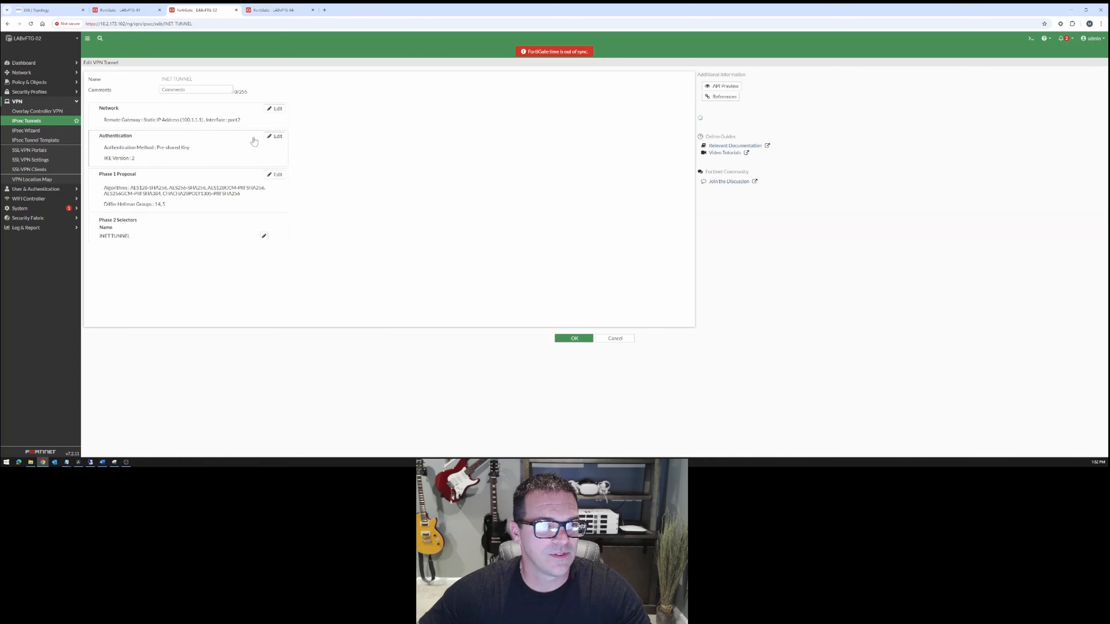
left_click(275, 109)
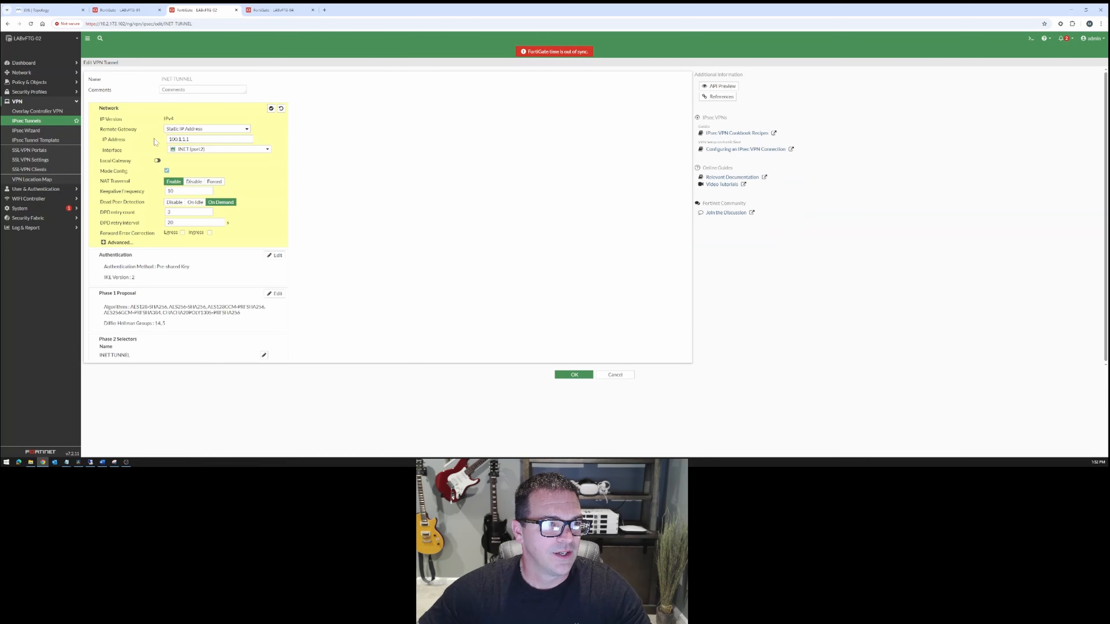
left_click(124, 241)
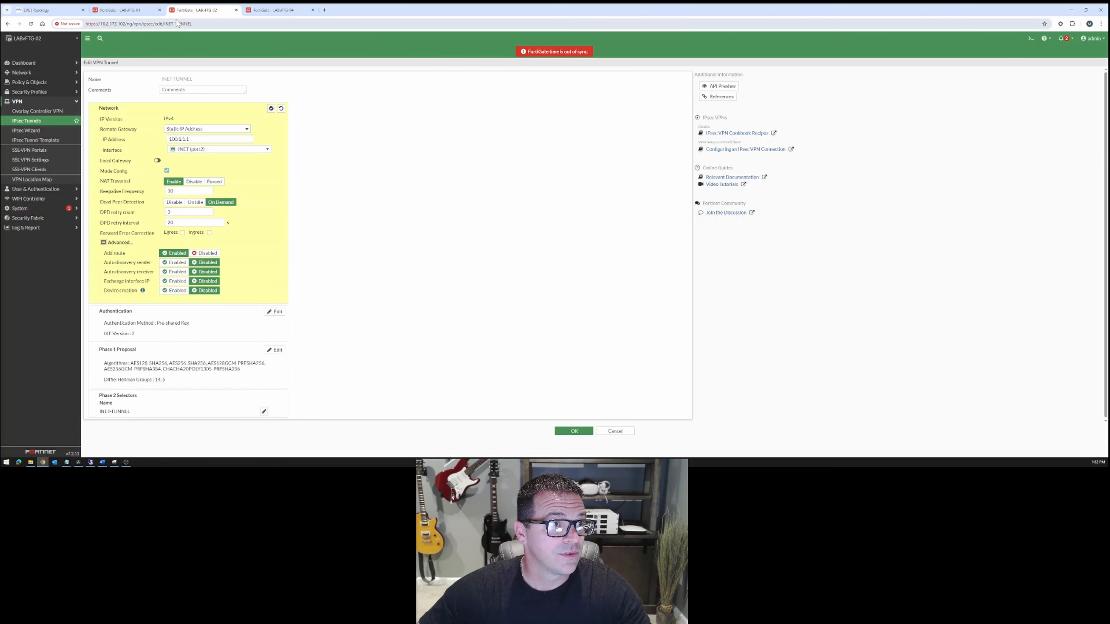
Examine the advanced network settings of the INET-TUNNEL IPsec tunnel on LABvFTG-01 as the reference configuration.
left_click(117, 10)
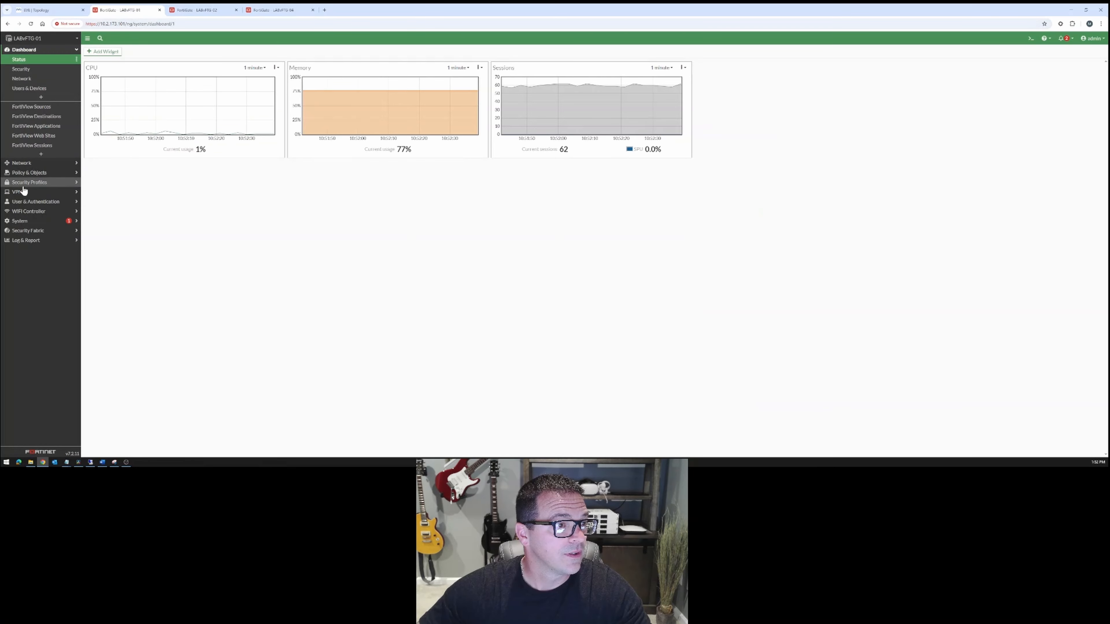
left_click(27, 108)
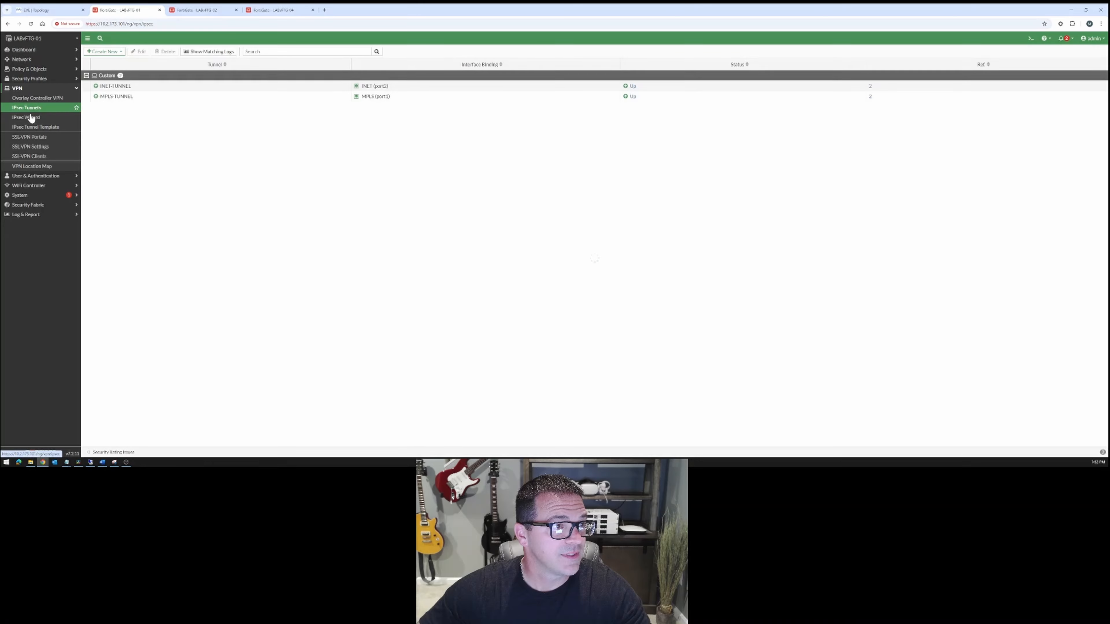
double_click(110, 86)
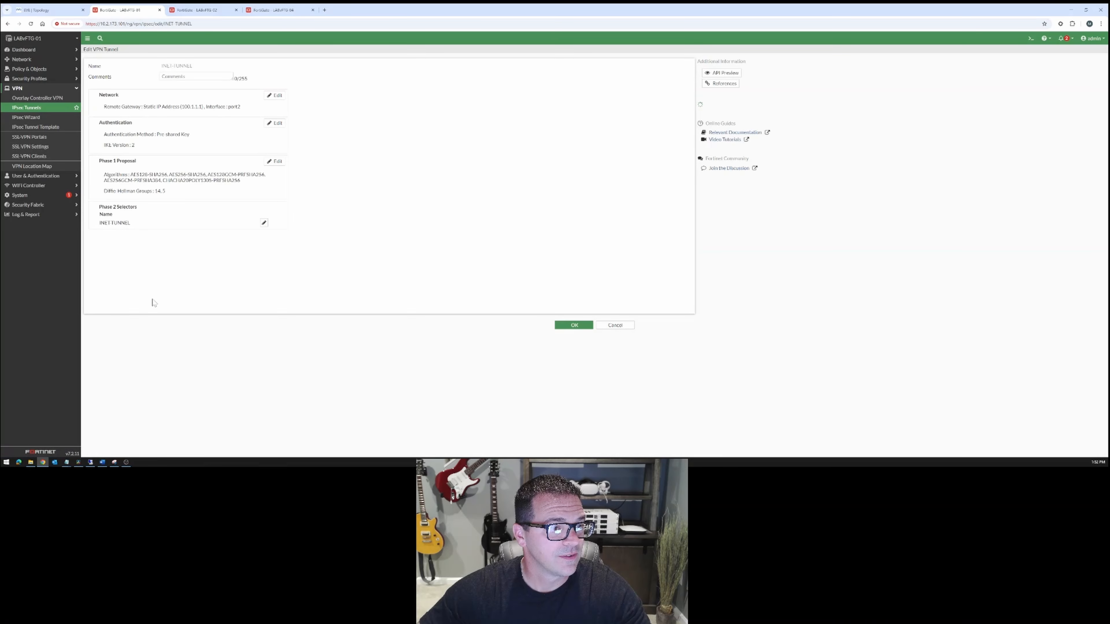
left_click(274, 95)
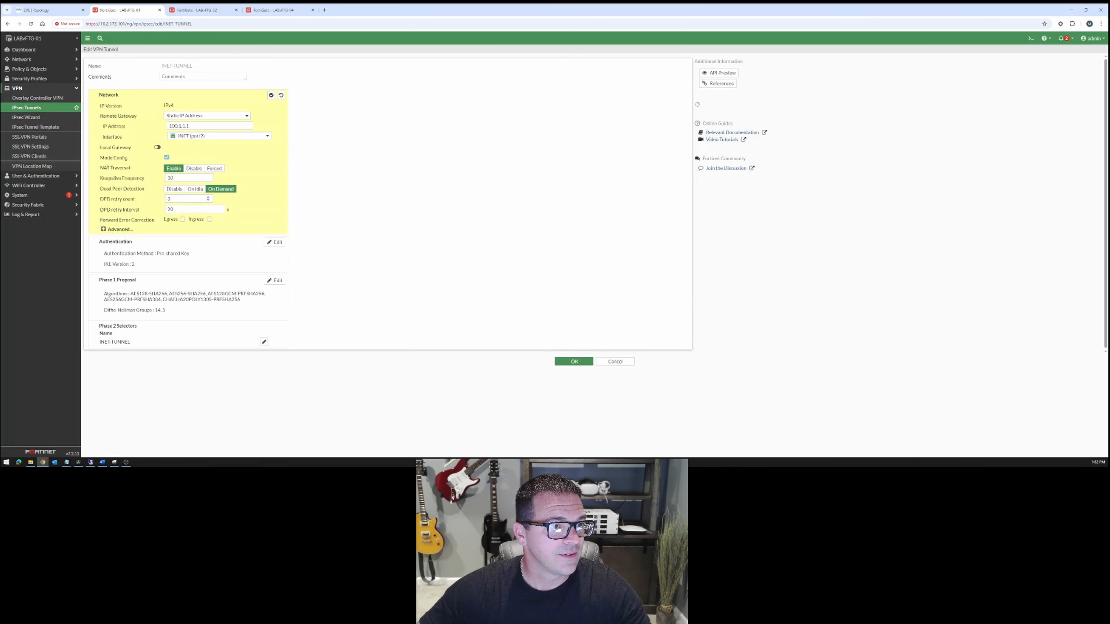
left_click(117, 231)
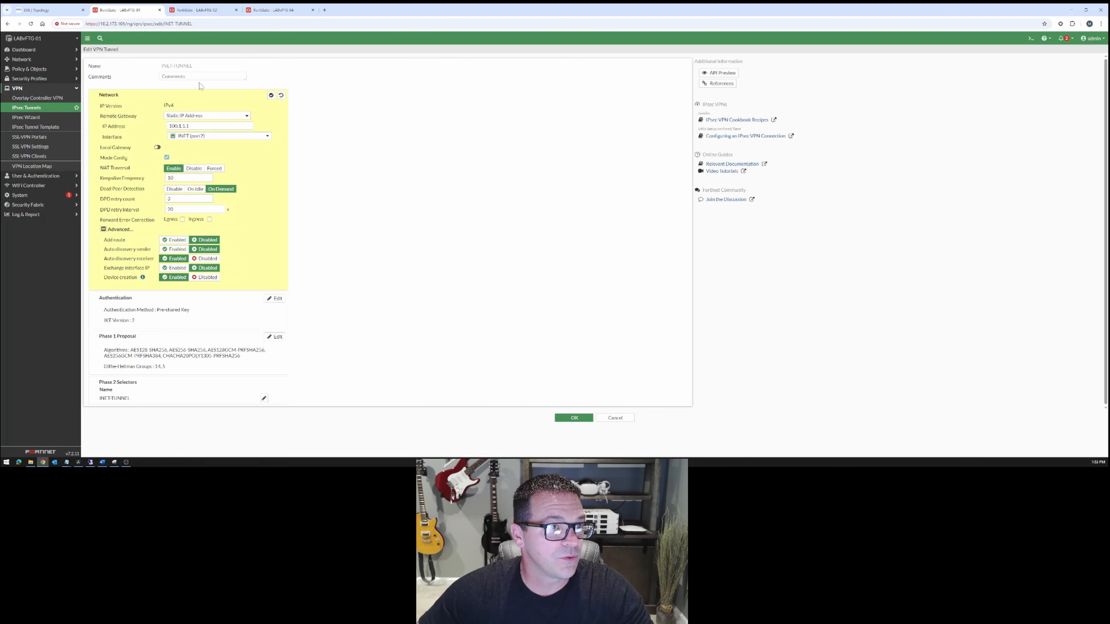
In LABvFTG-02's INET-TUNNEL, disable Add route, enable Auto-discovery receiver and Device creation, and save the tunnel on both LABvFTG-02 and LABvFTG-01.
left_click(213, 11)
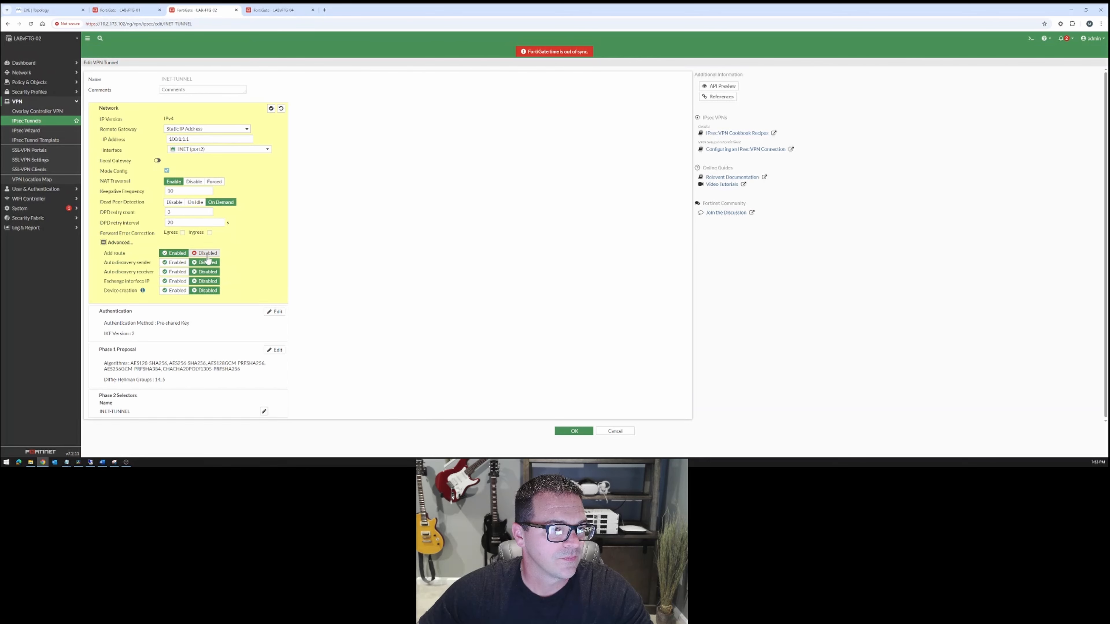
left_click(140, 10)
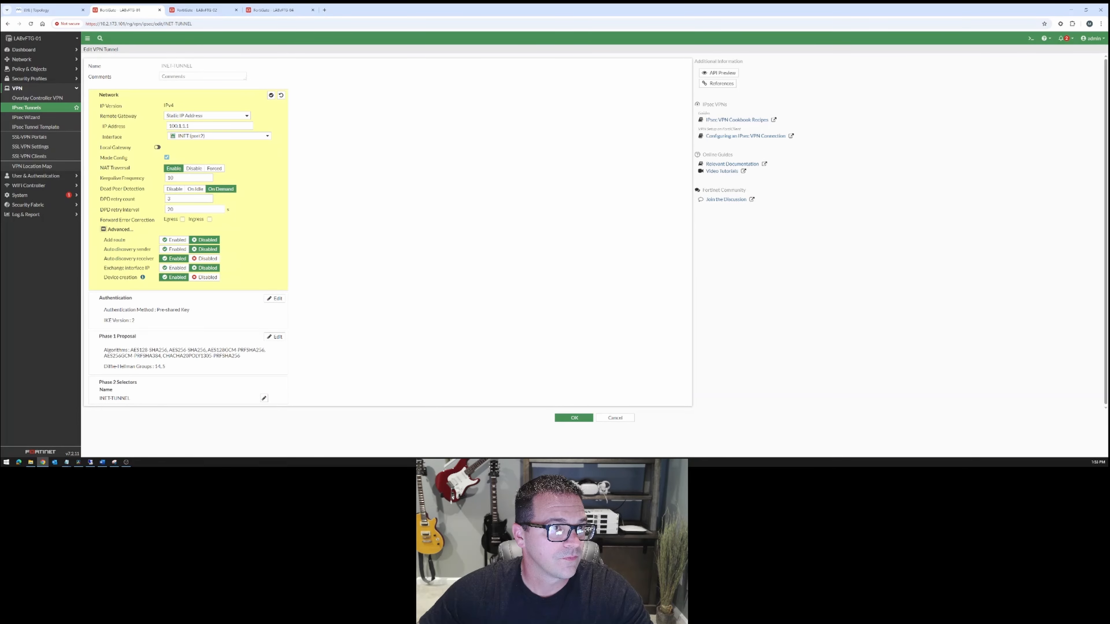
left_click(201, 9)
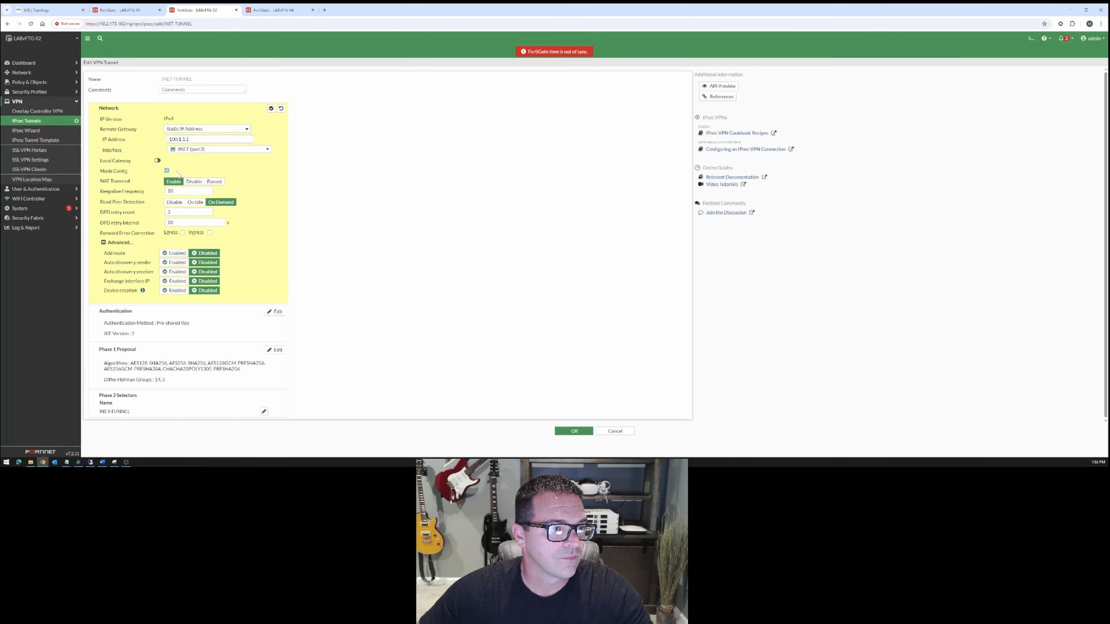
left_click(184, 293)
left_click(127, 11)
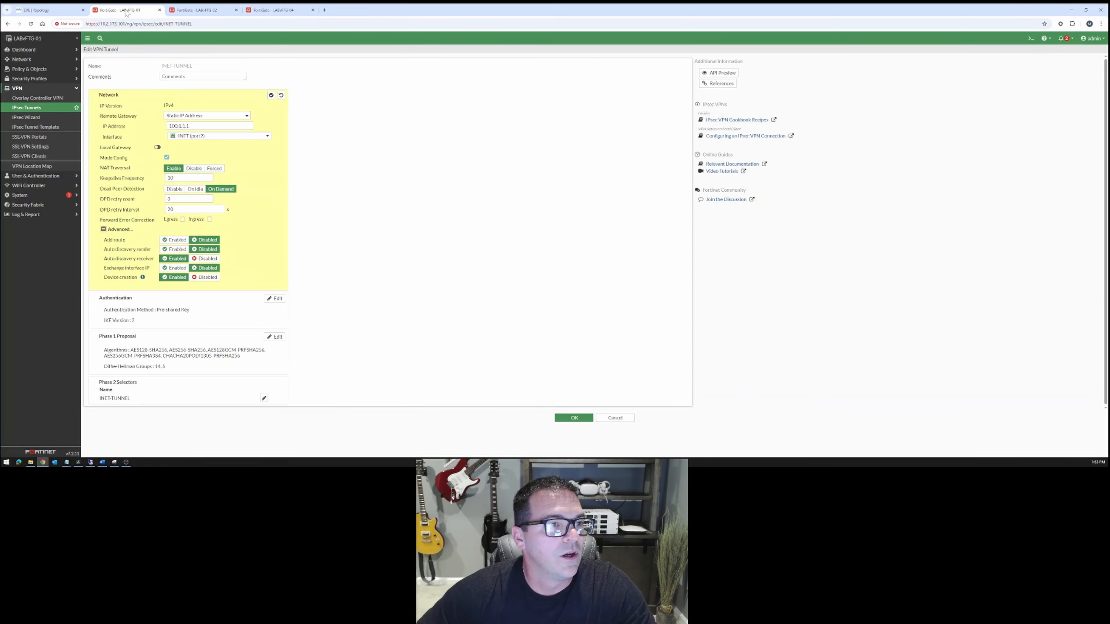
left_click(201, 9)
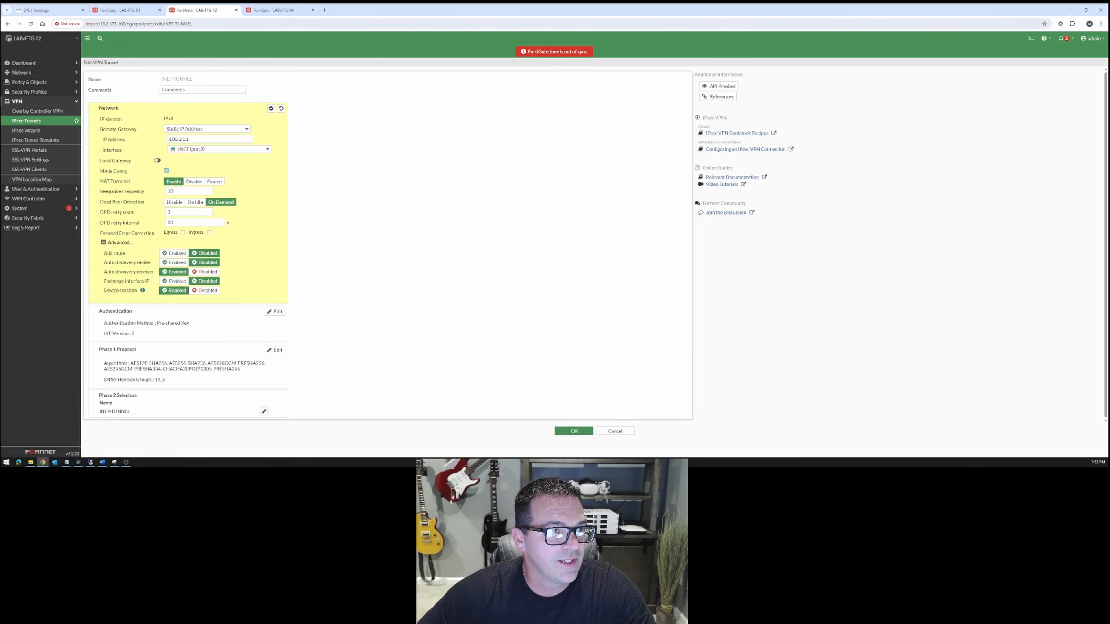
left_click(126, 9)
left_click(201, 9)
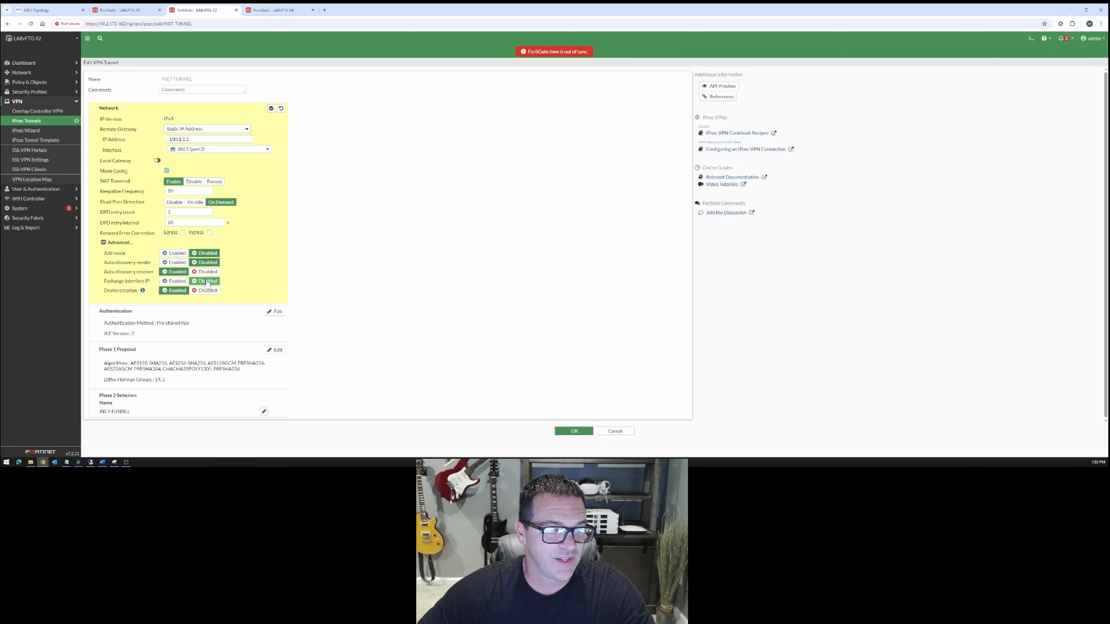
left_click(173, 291)
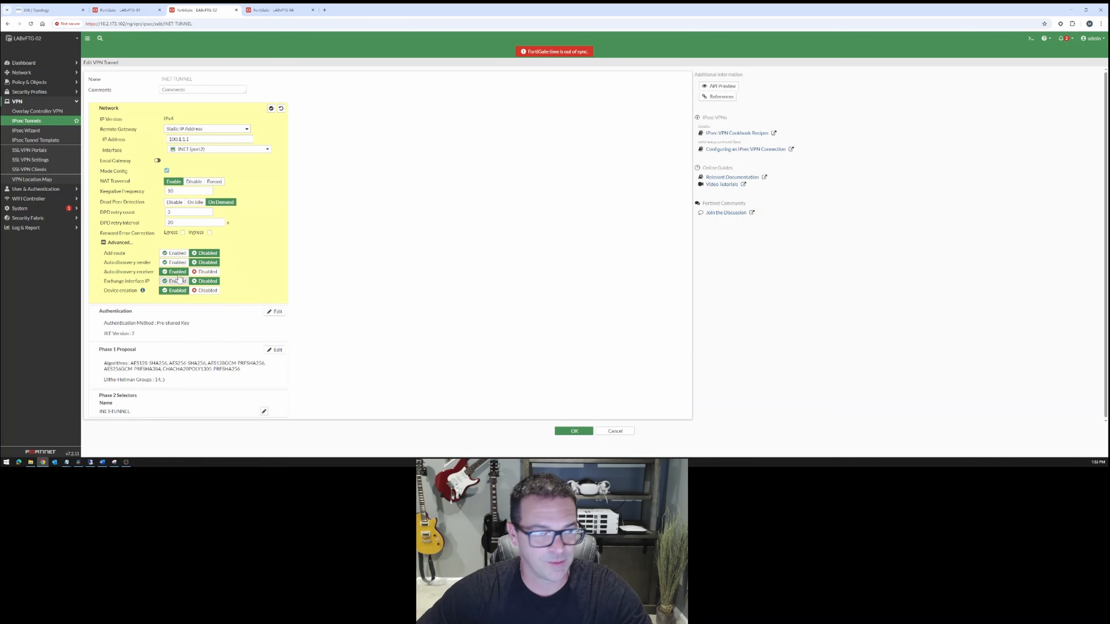
left_click(564, 432)
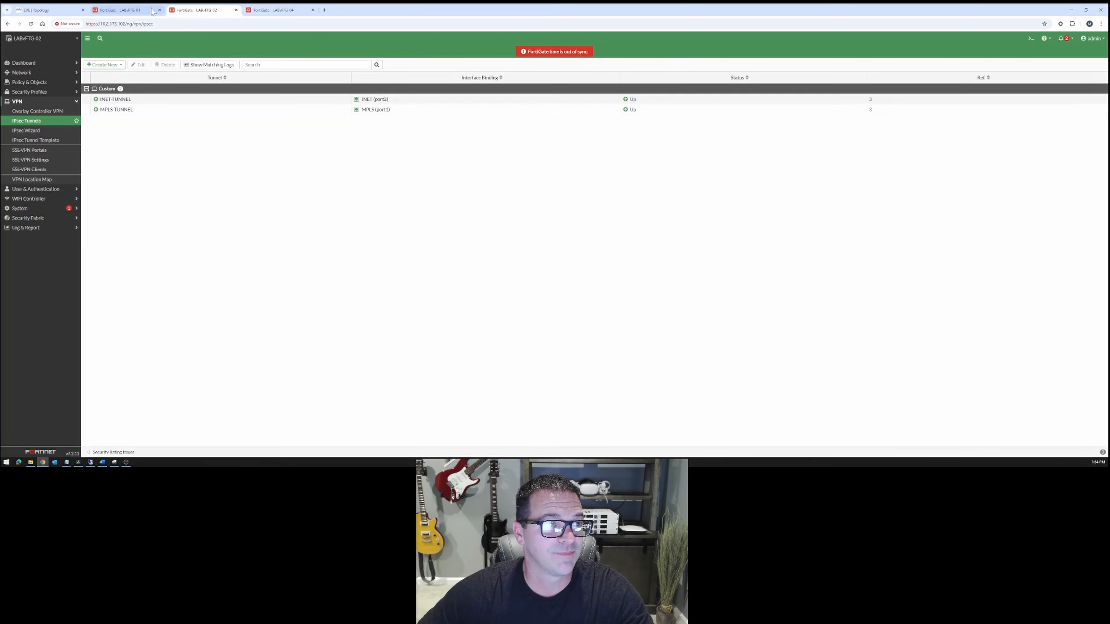
left_click(120, 9)
left_click(574, 418)
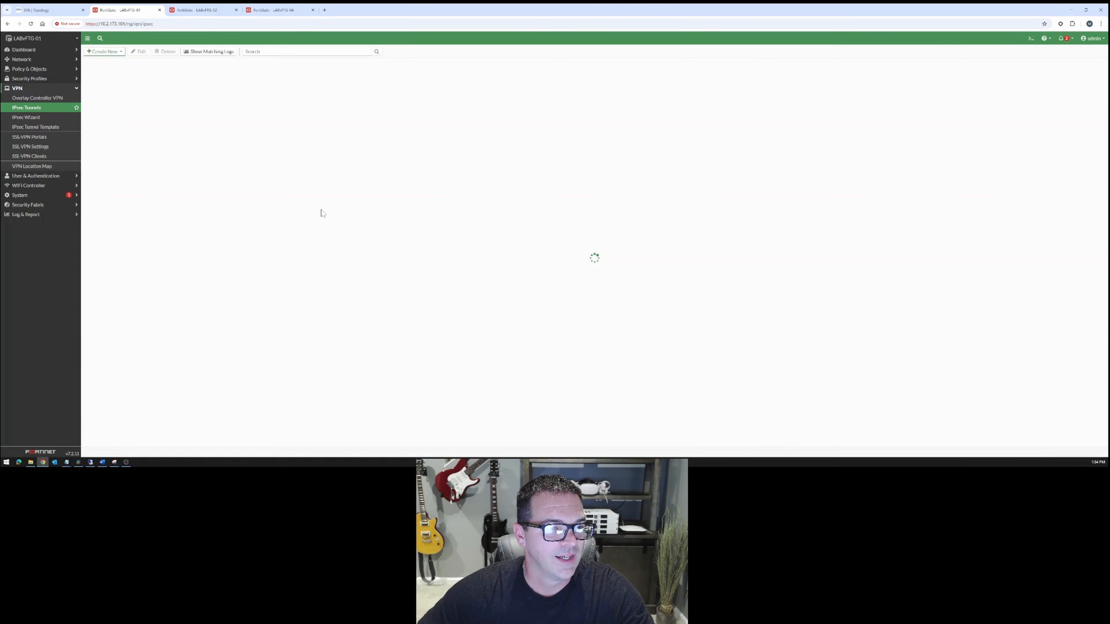
Reopen INET-TUNNEL on LABvFTG-02 and review its authentication and advanced network settings.
left_click(206, 10)
left_click(139, 12)
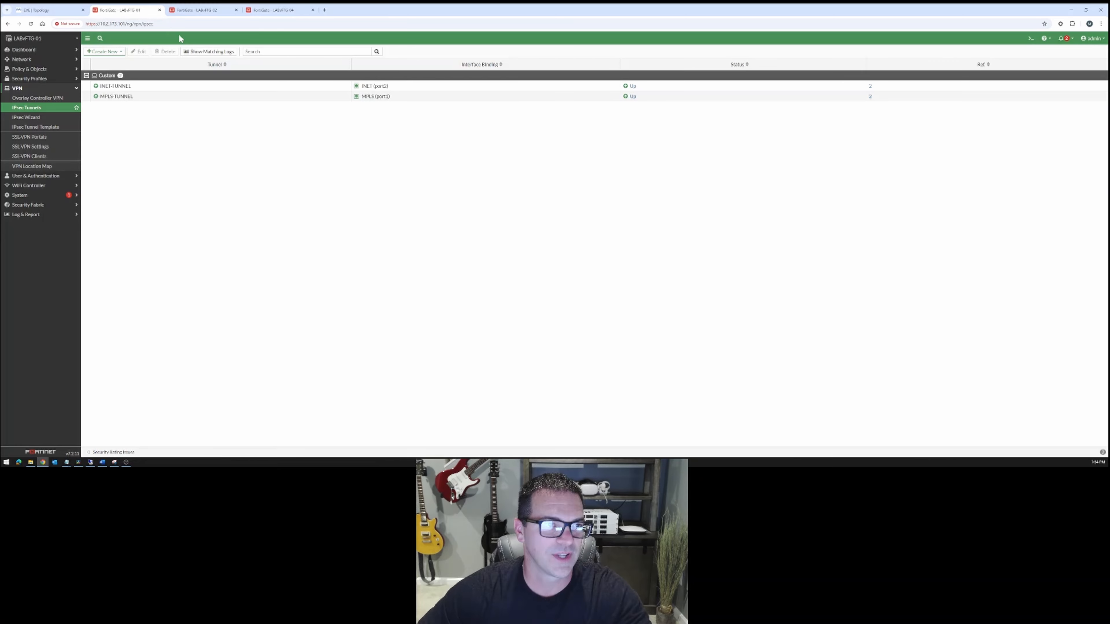
left_click(198, 11)
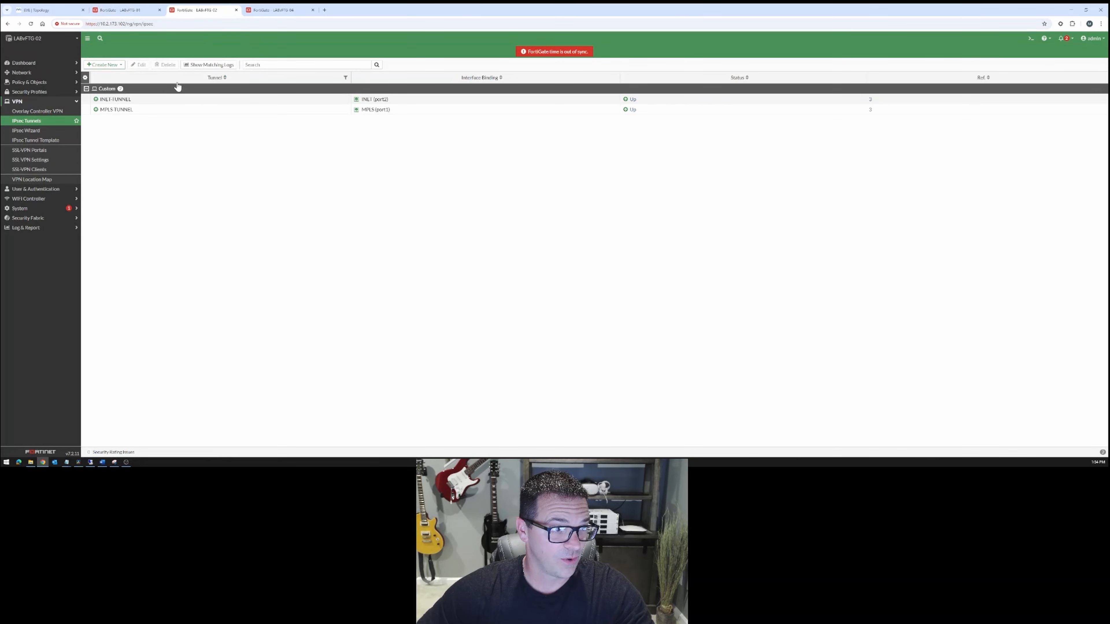
double_click(139, 100)
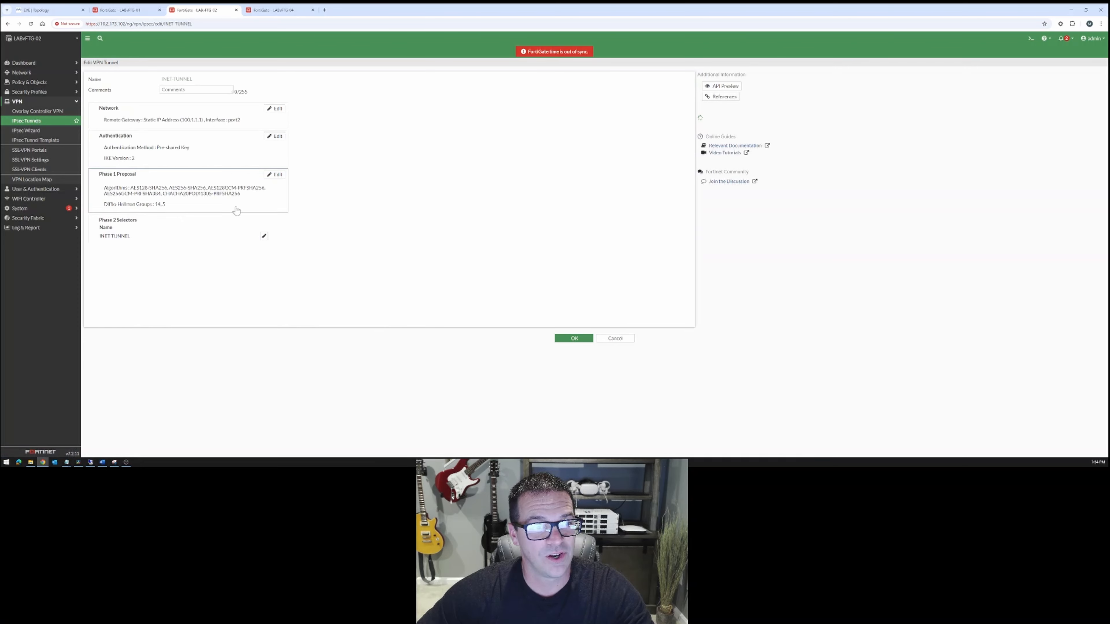
left_click(275, 137)
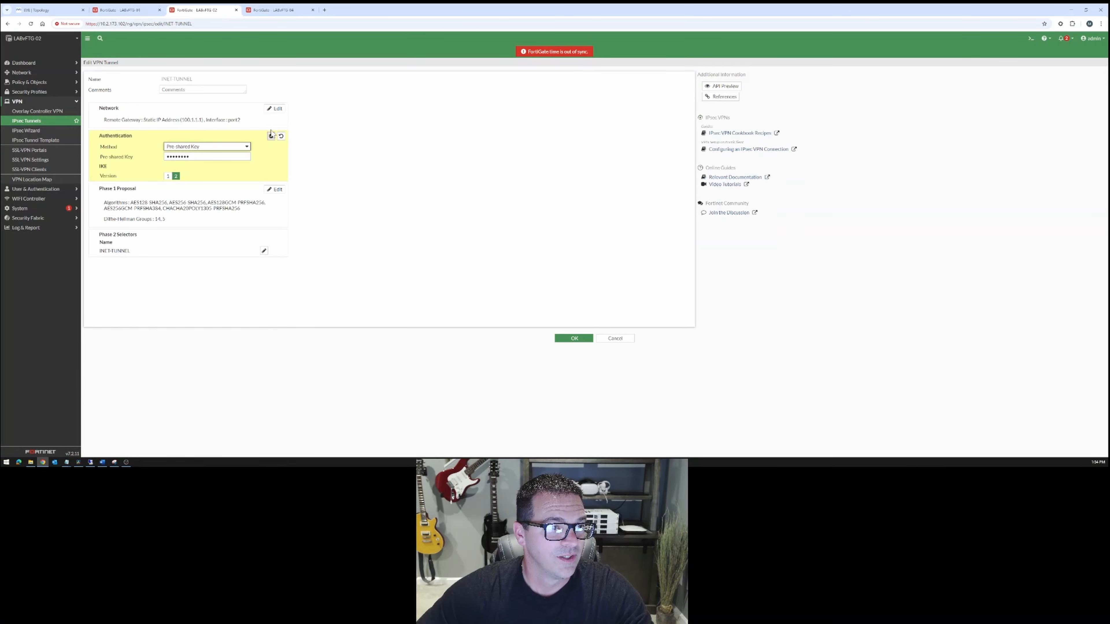
left_click(275, 108)
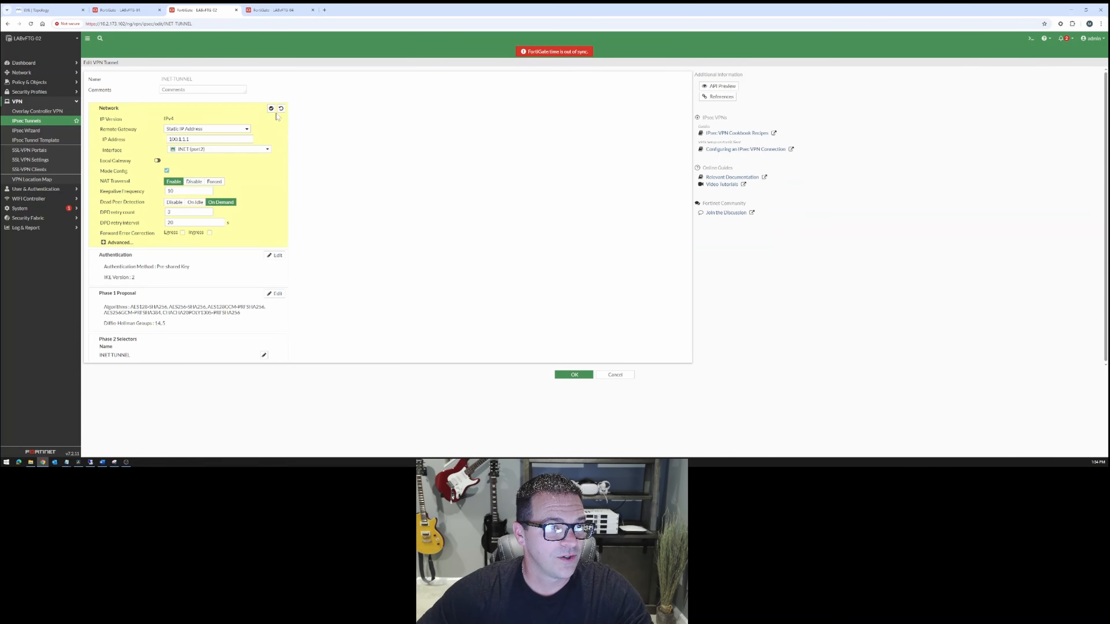
left_click(103, 242)
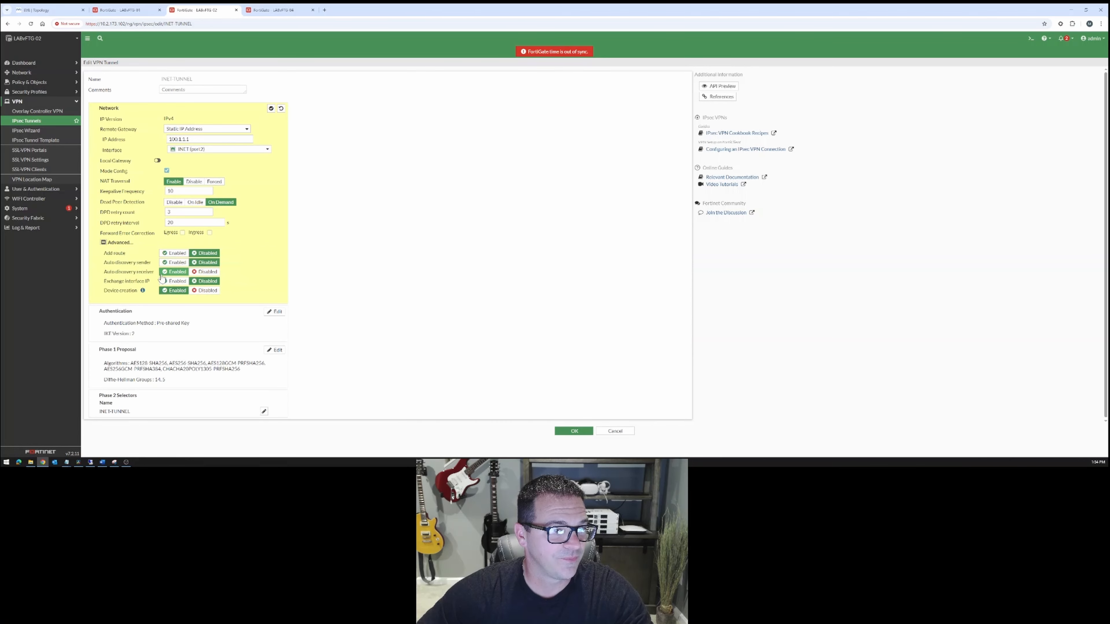
Inspect the Local ID in INET-TUNNEL's Phase 1 proposal and leave the tunnel without saving changes.
left_click(274, 351)
left_click_drag(209, 273, 160, 274)
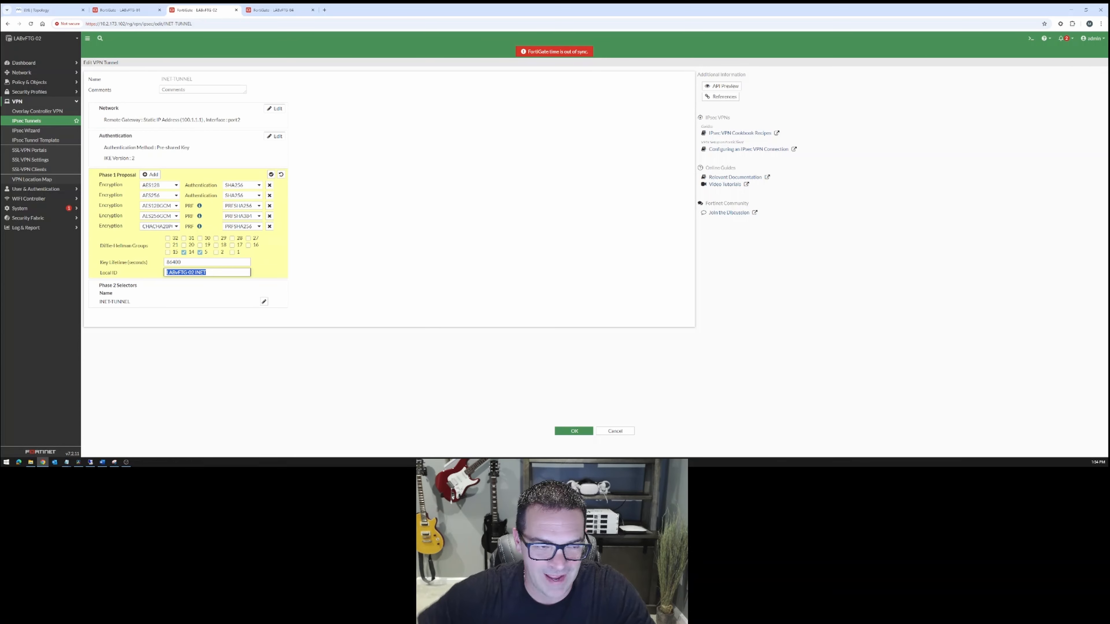
left_click(206, 273)
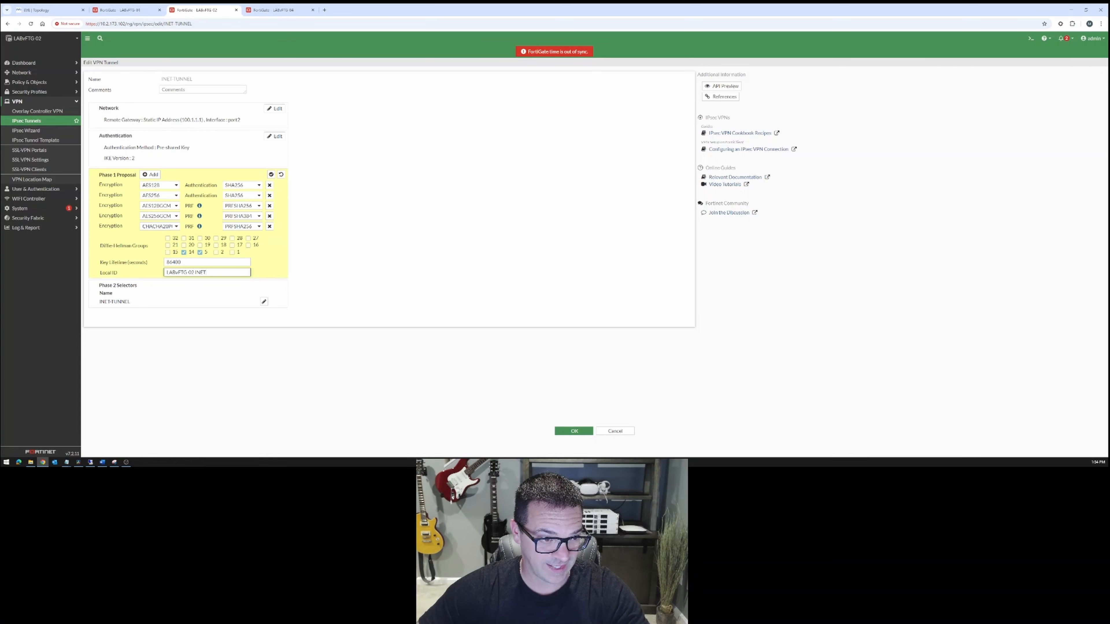
left_click(206, 272)
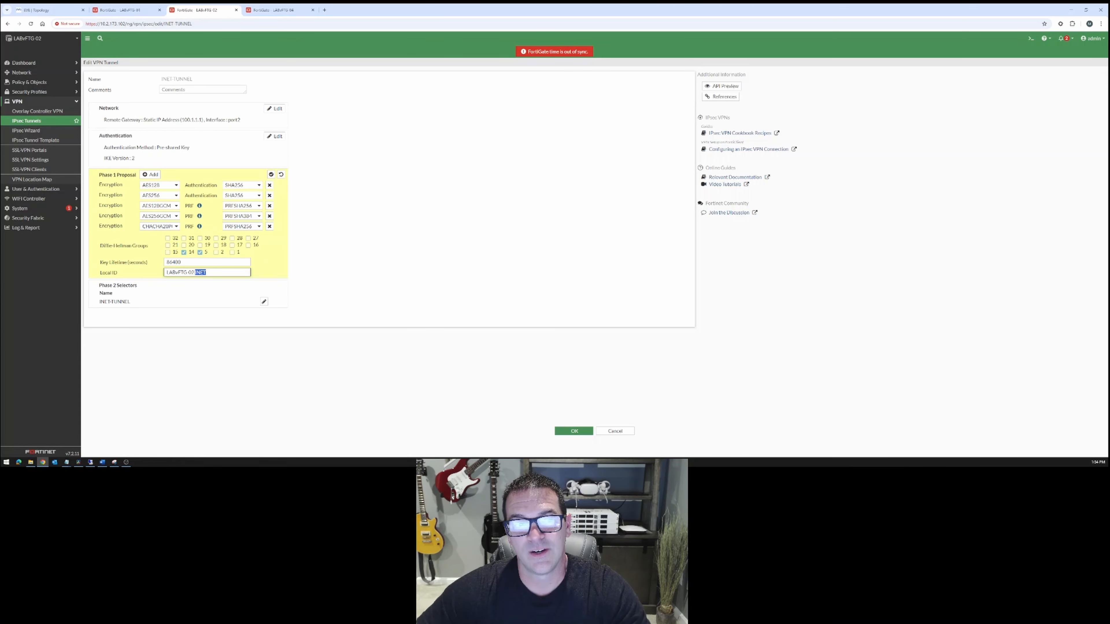
left_click(625, 431)
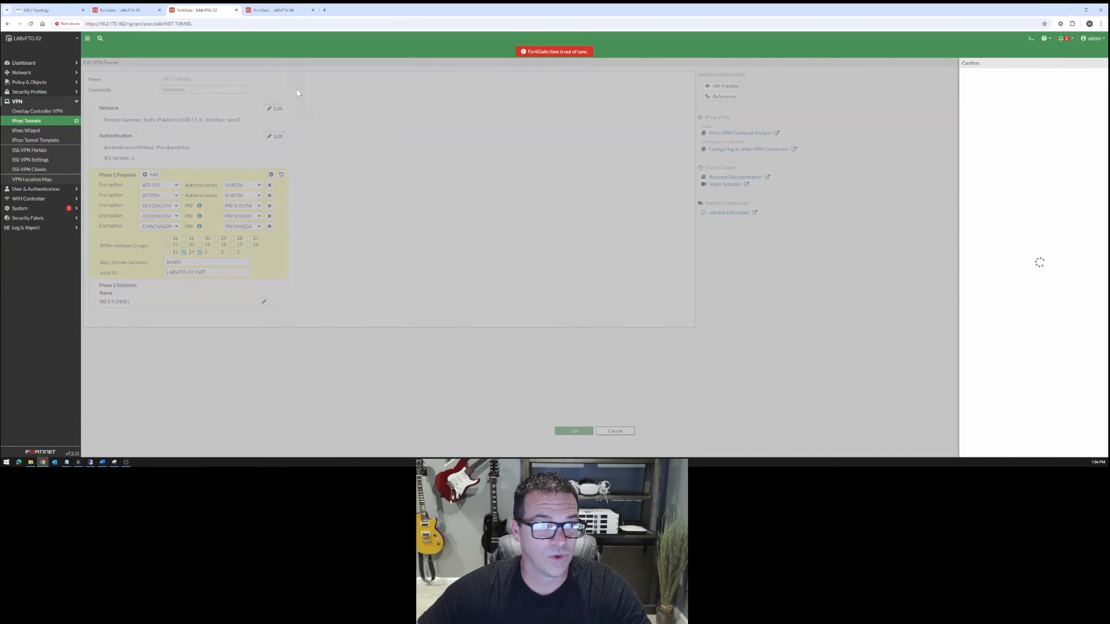
left_click(1008, 451)
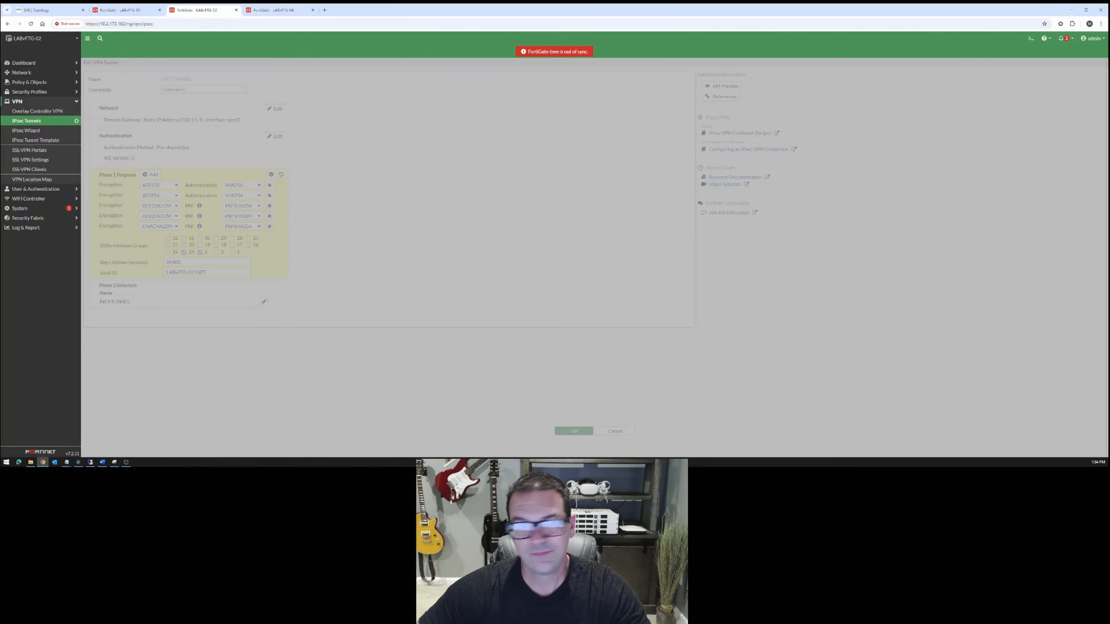
Open the IPsec Monitor on LABvFTG-04 and examine the remote gateways and peer IDs of the INET and MPLS tunnels.
left_click(295, 9)
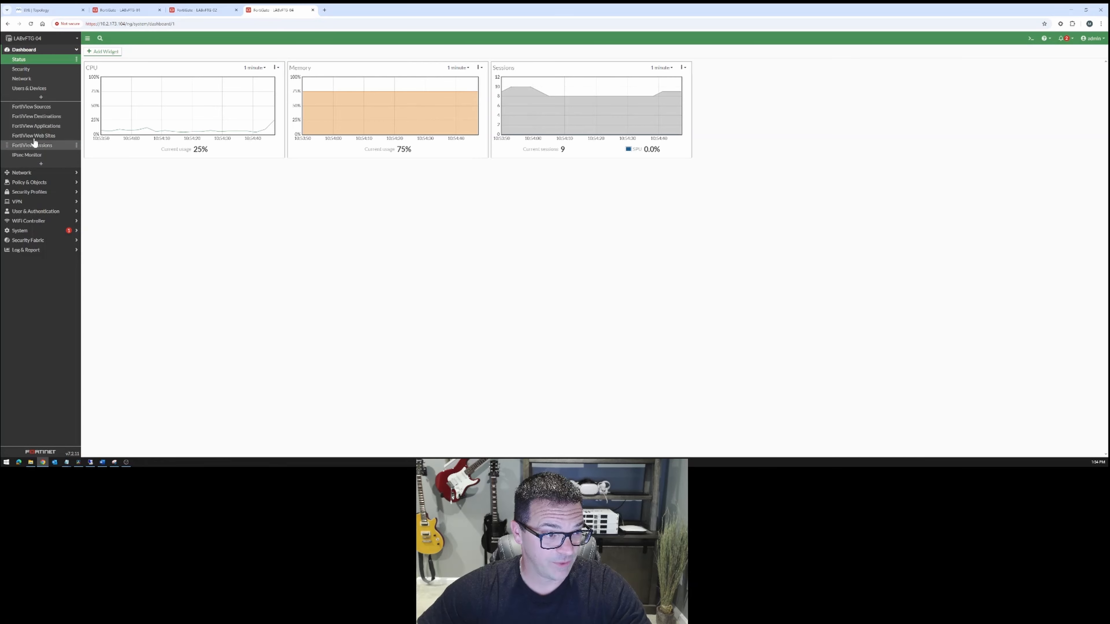
left_click(34, 156)
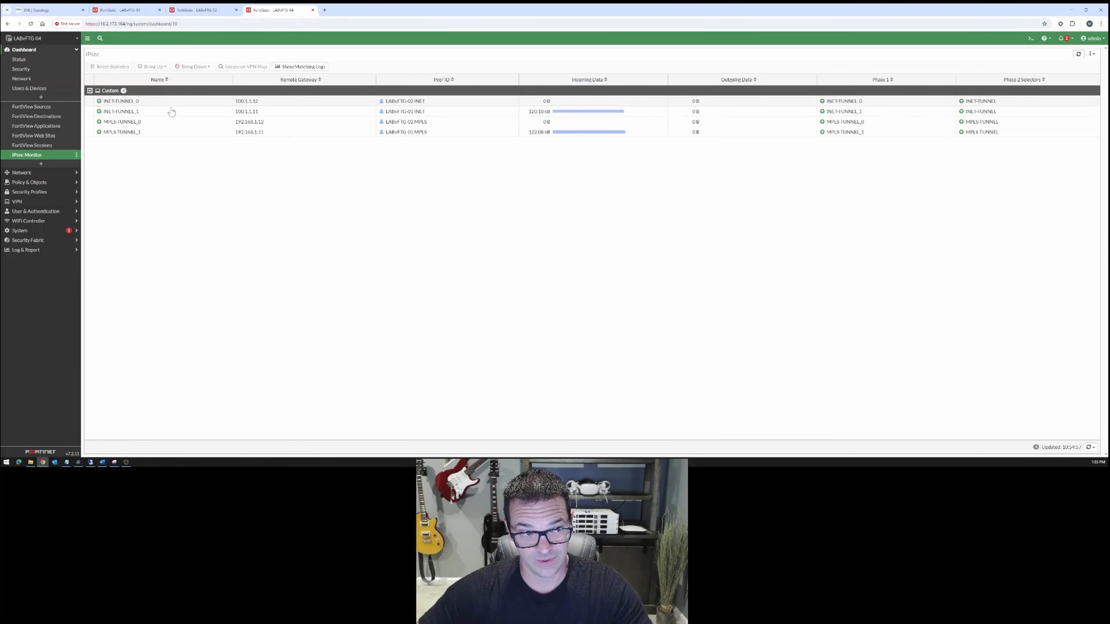
left_click(270, 133)
left_click(266, 113)
left_click(272, 133)
left_click(269, 112)
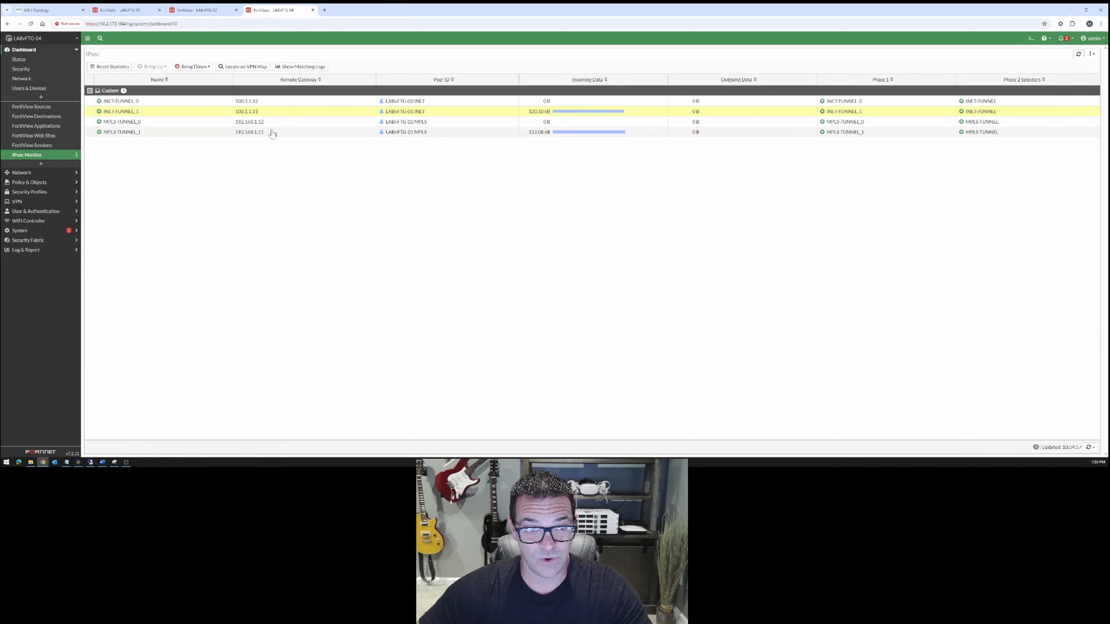
left_click(272, 133)
left_click(271, 122)
left_click(272, 103)
left_click(272, 122)
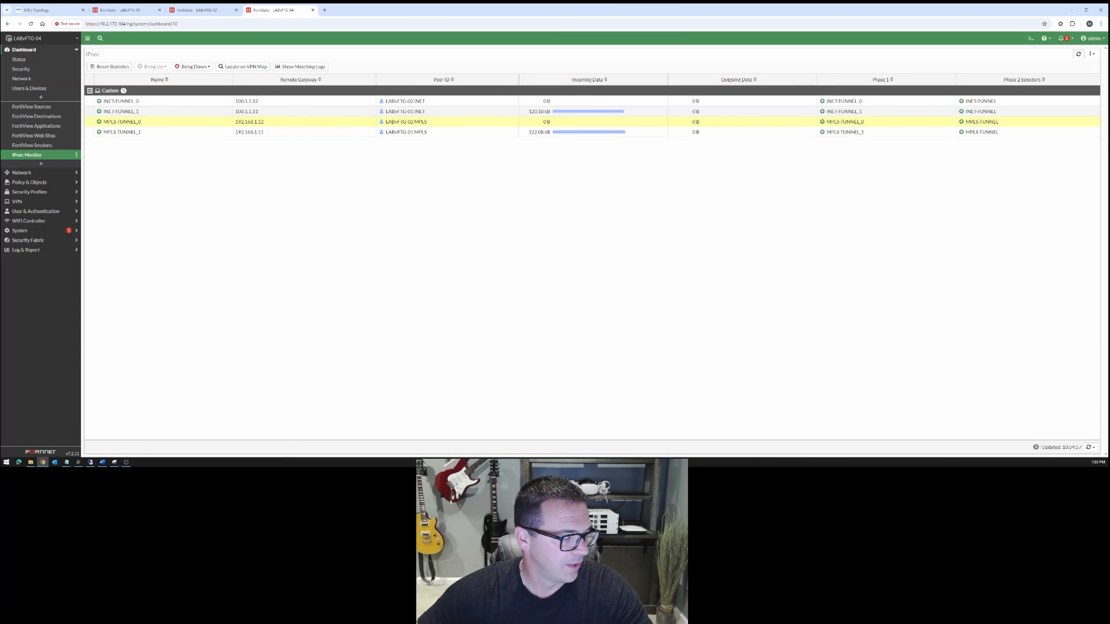
Switch to the EVE topology and review the data center, site addressing and BGP ASN layout.
key("alt+Tab")
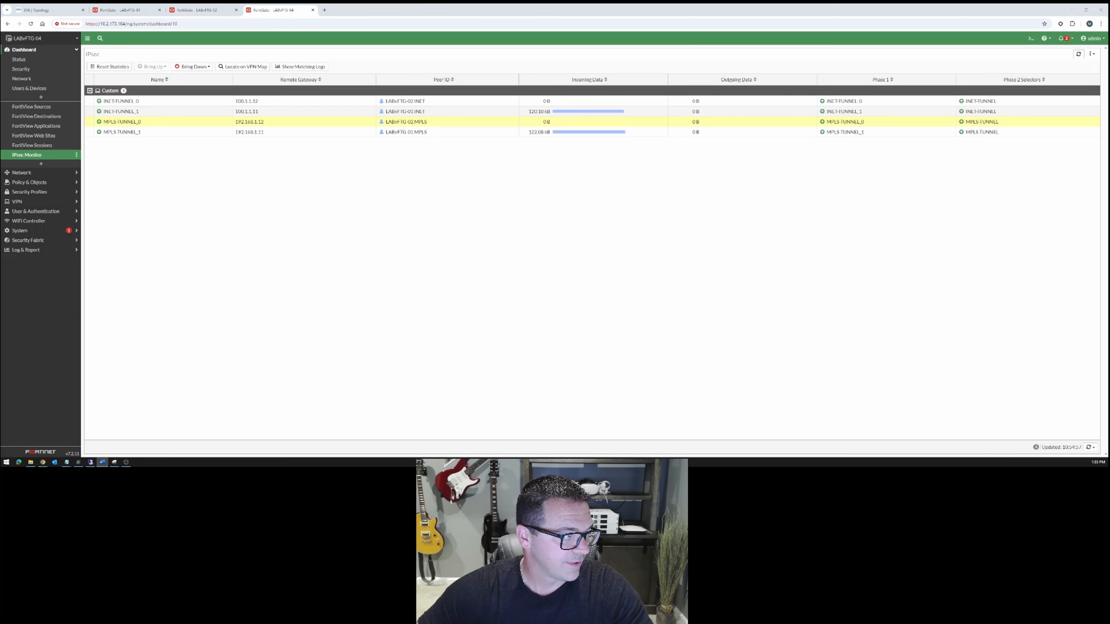
key("alt+Tab")
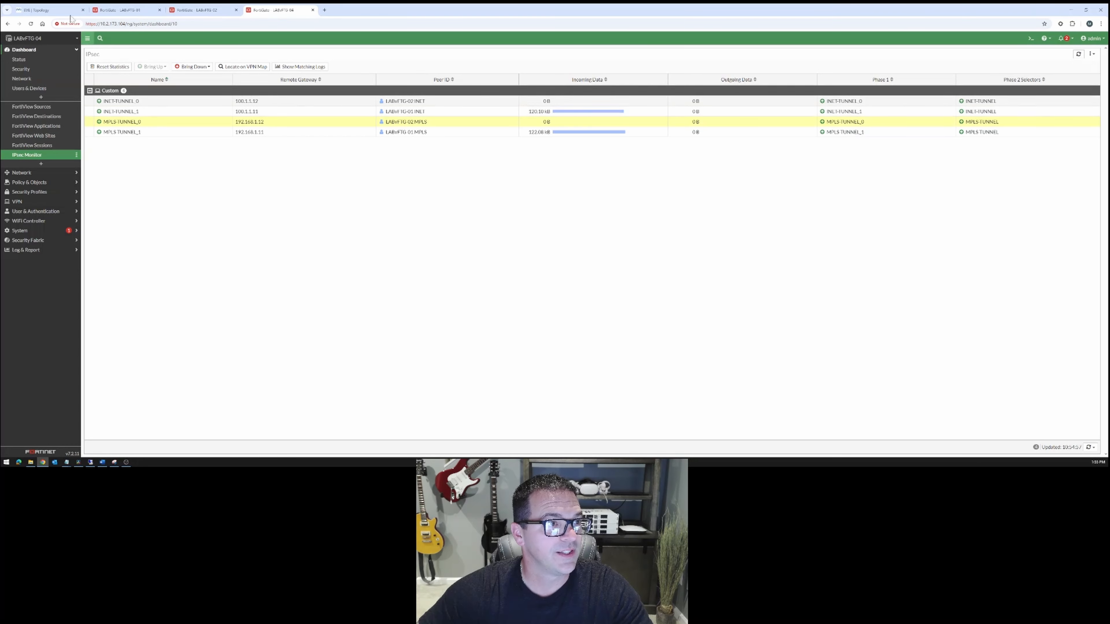
key("ctrl+1")
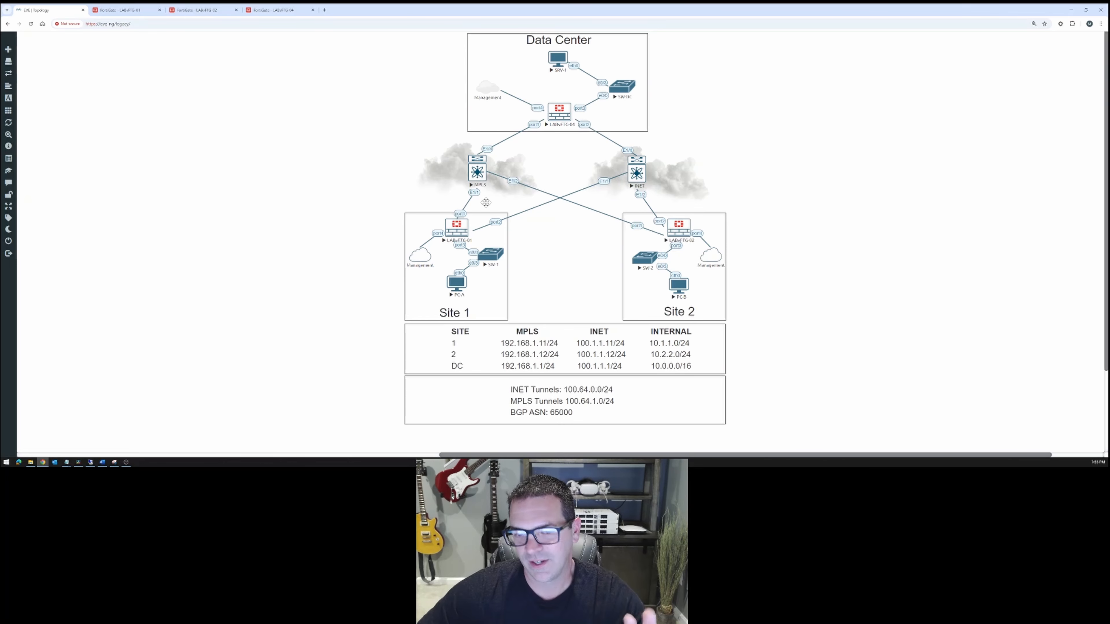
Return to LABvFTG-04, open its BGP settings and look through the neighbor, network and redistribution options.
left_click(275, 9)
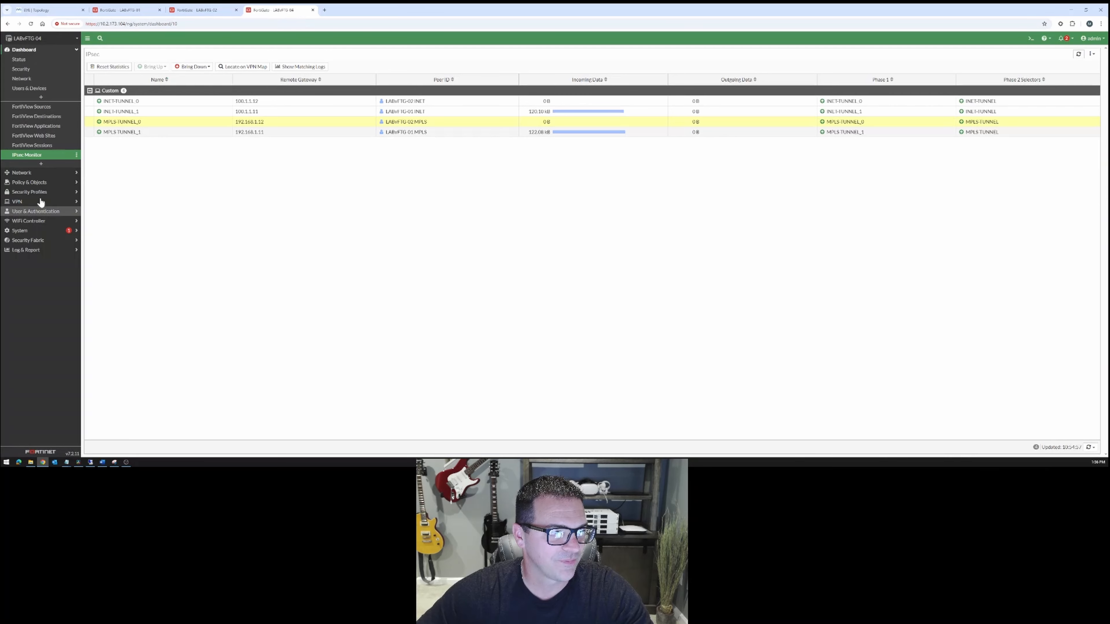
left_click(46, 173)
left_click(22, 148)
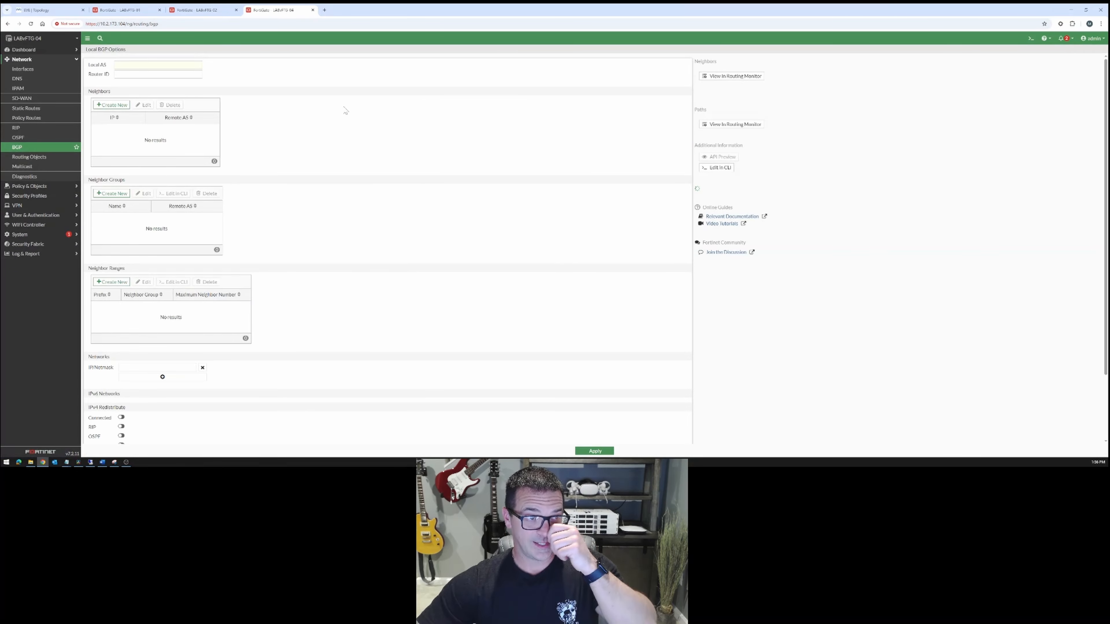
scroll(334, 288, "down", 3)
scroll(327, 285, "up", 3)
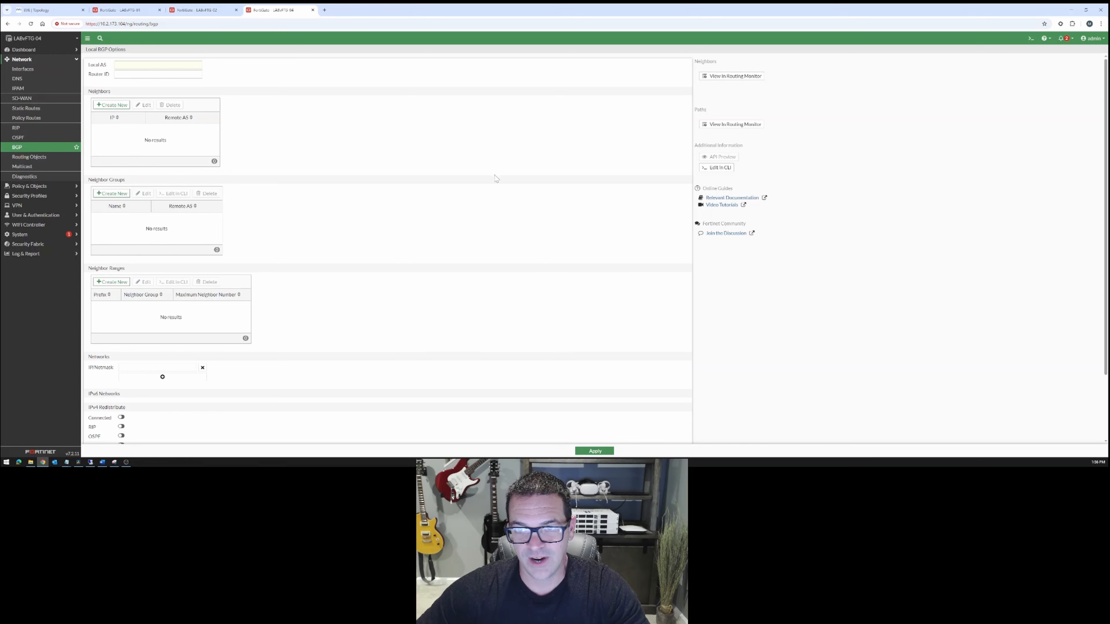
Open the BGP settings of LABvFTG-04 in the CLI, examine the router bgp configuration and leave it with end.
left_click(720, 168)
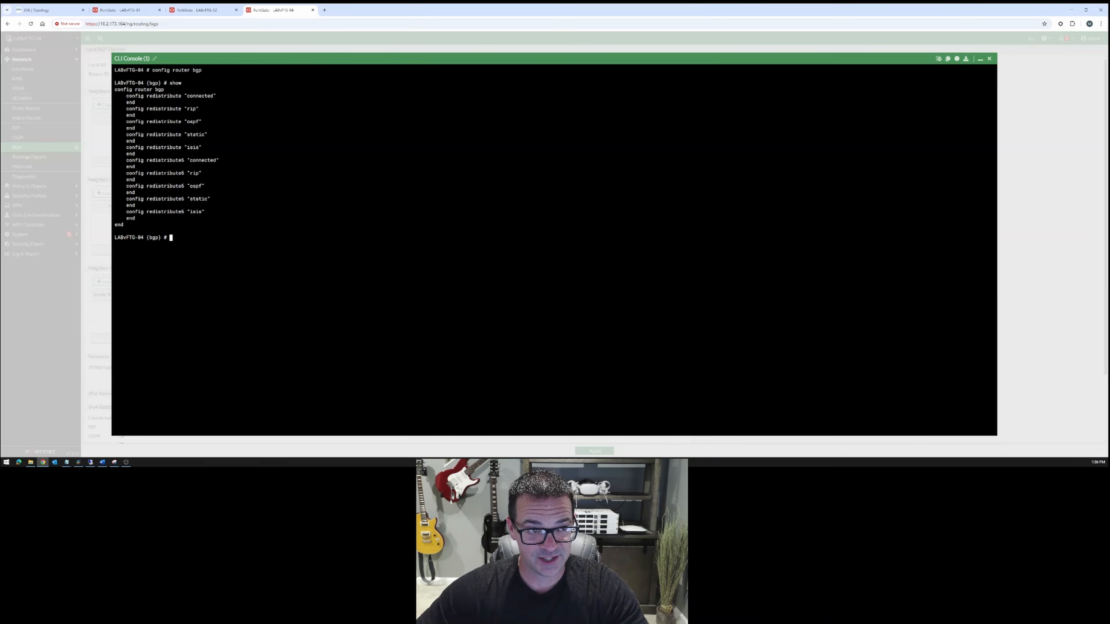
left_click_drag(123, 83, 225, 220)
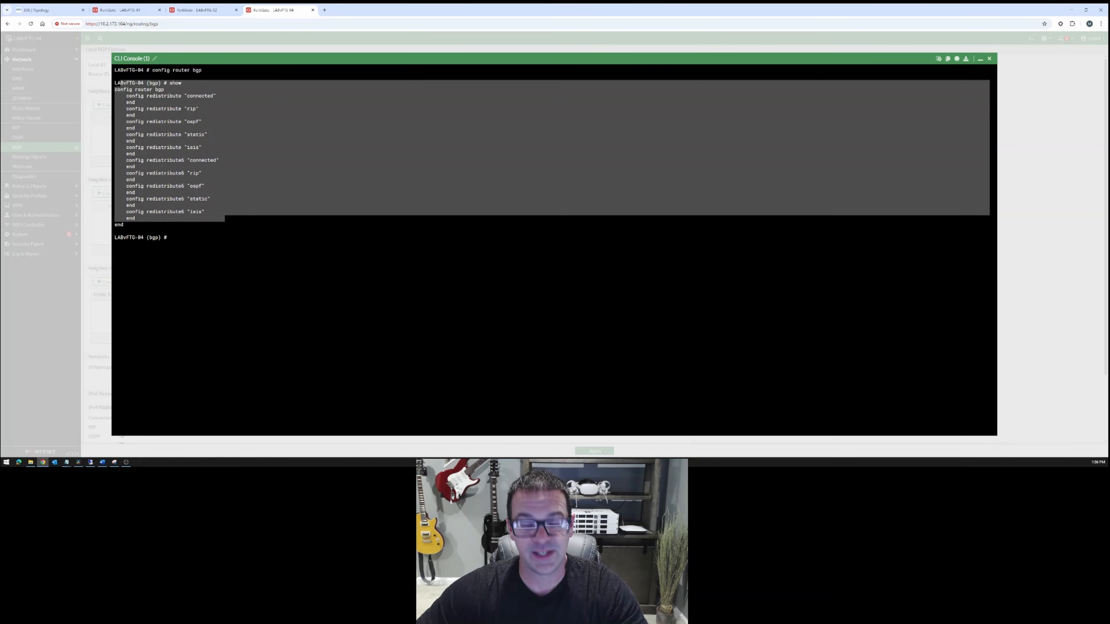
left_click(224, 220)
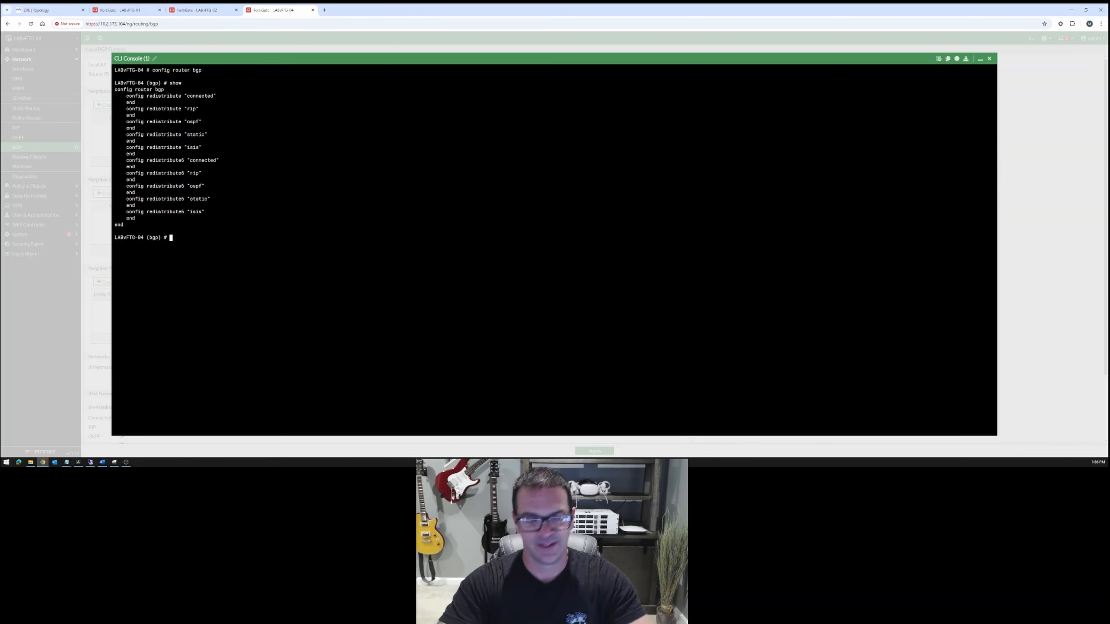
type("end")
key("Return")
key("Return")
key("Return")
key("Return")
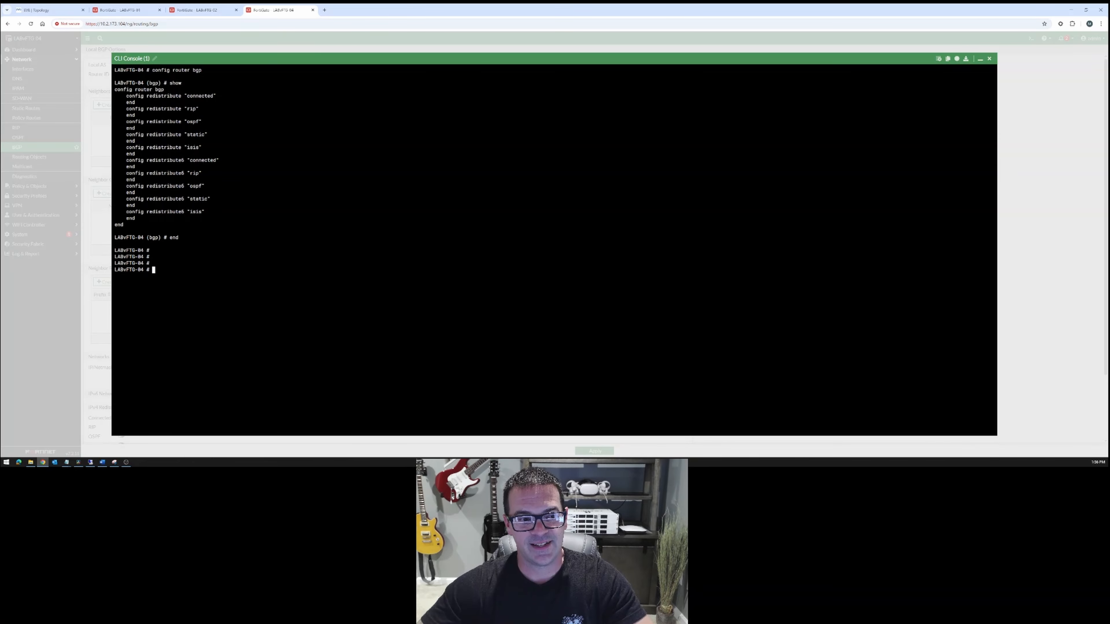
Enter the BGP context again with config router bgp and minimize the CLI console.
left_click_drag(123, 251, 155, 276)
key("Return")
key("Return")
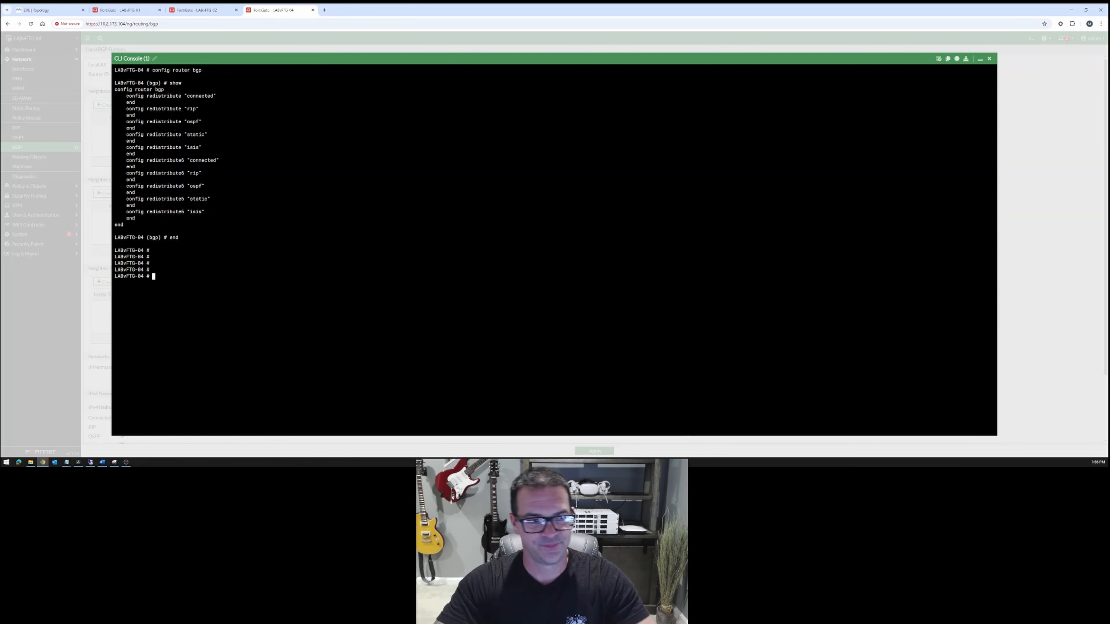
key("Return")
key("Return")
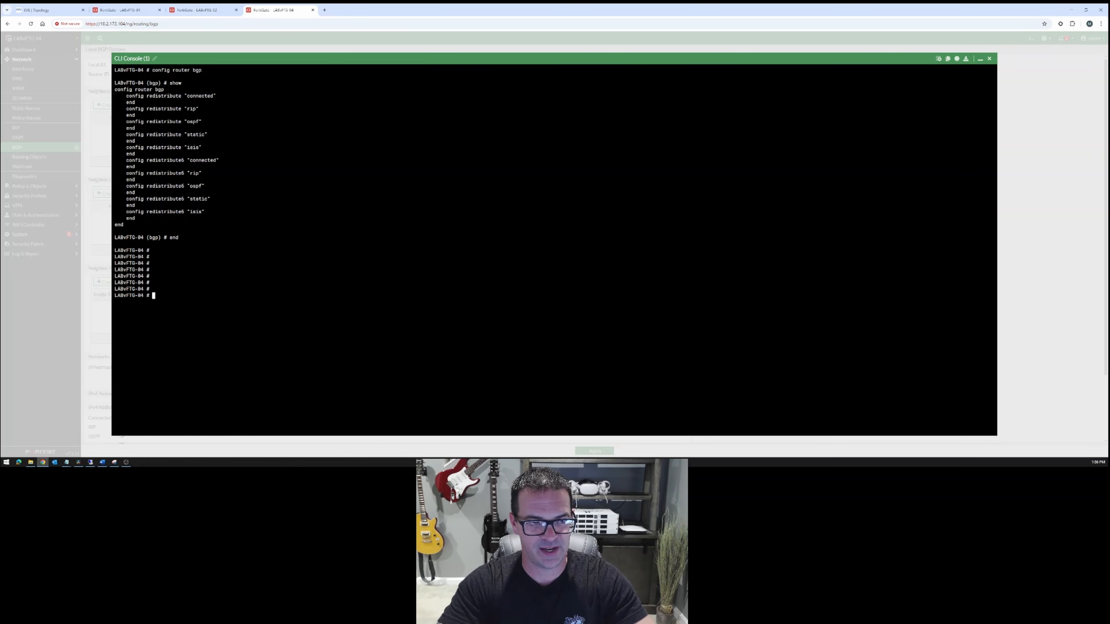
type("conf")
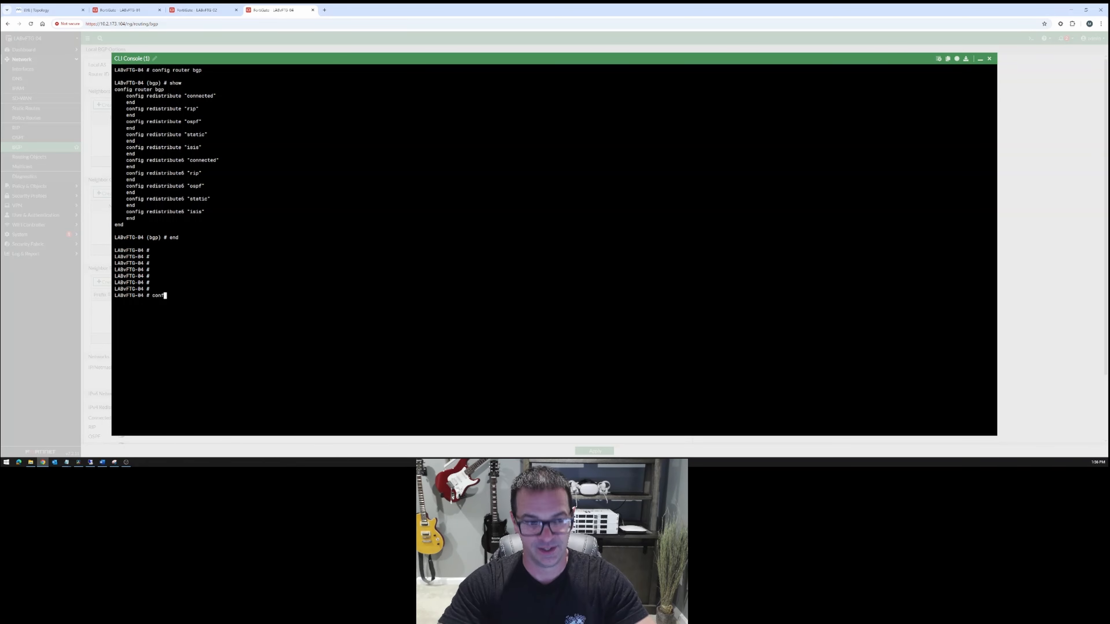
type("ig router bgp")
key("Return")
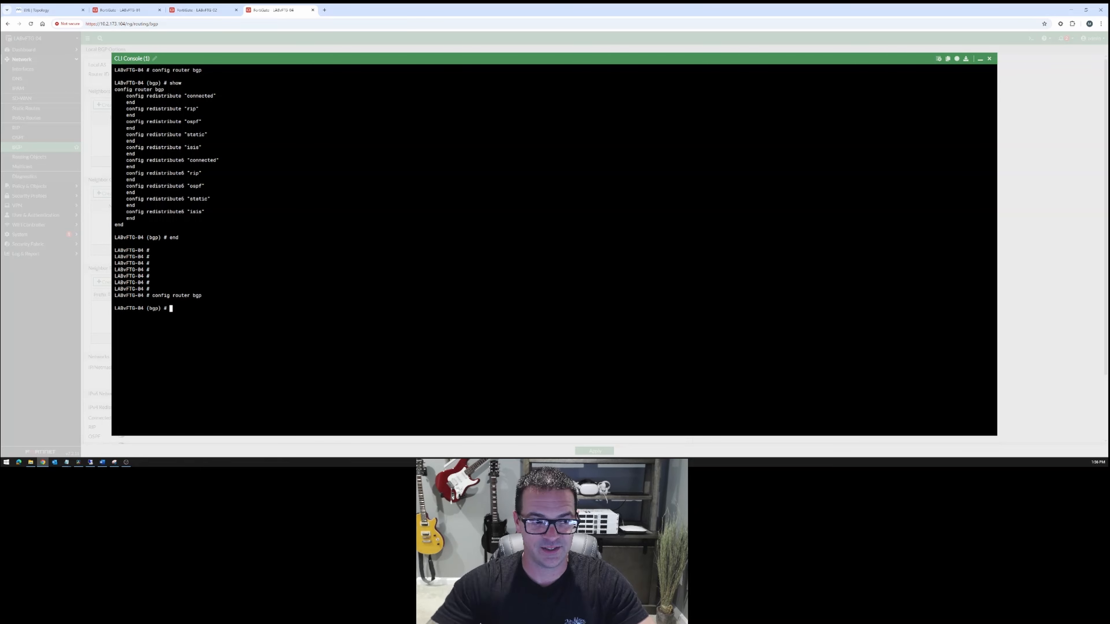
left_click_drag(129, 70, 213, 70)
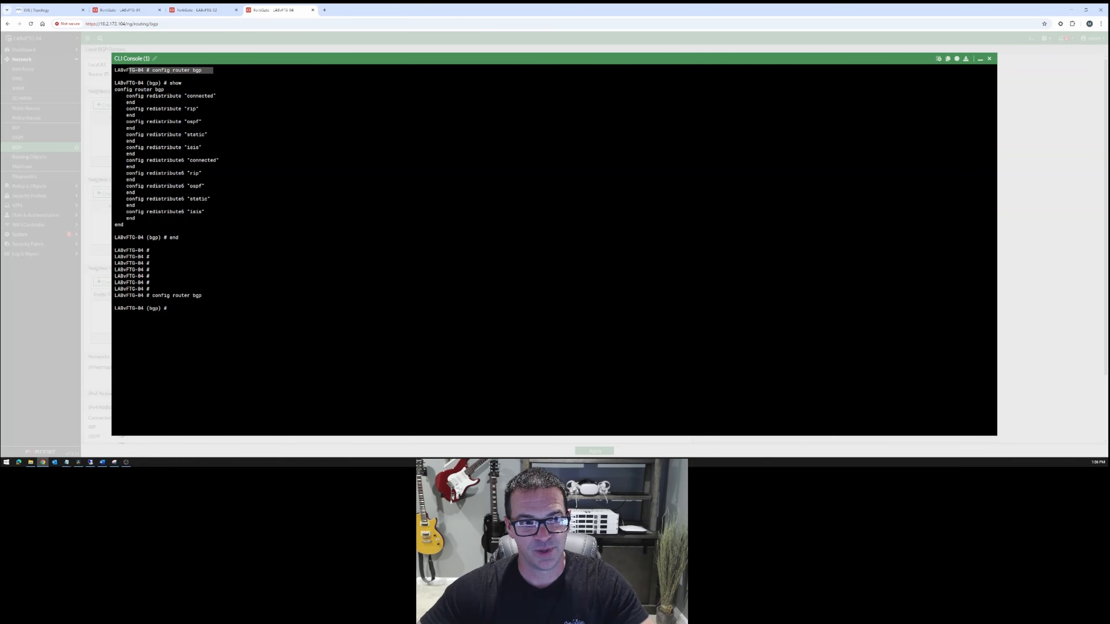
left_click(980, 59)
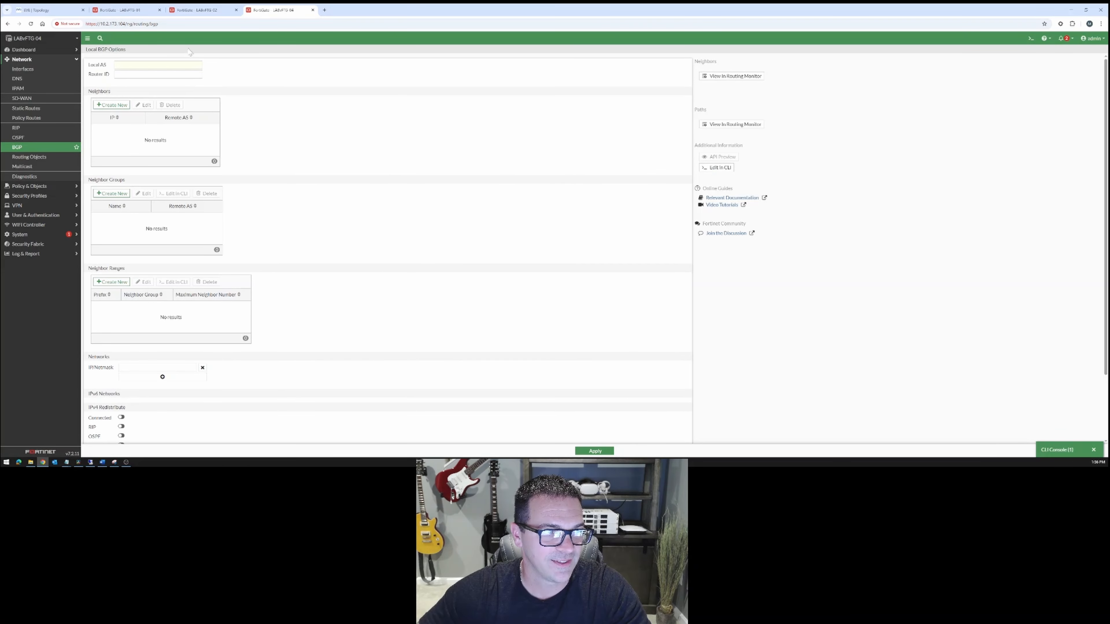
Set LABvFTG-04's BGP Local AS to 65000 and Router ID to 10.0.0.1, consulting the topology diagram for the addressing.
left_click(156, 65)
type("65000")
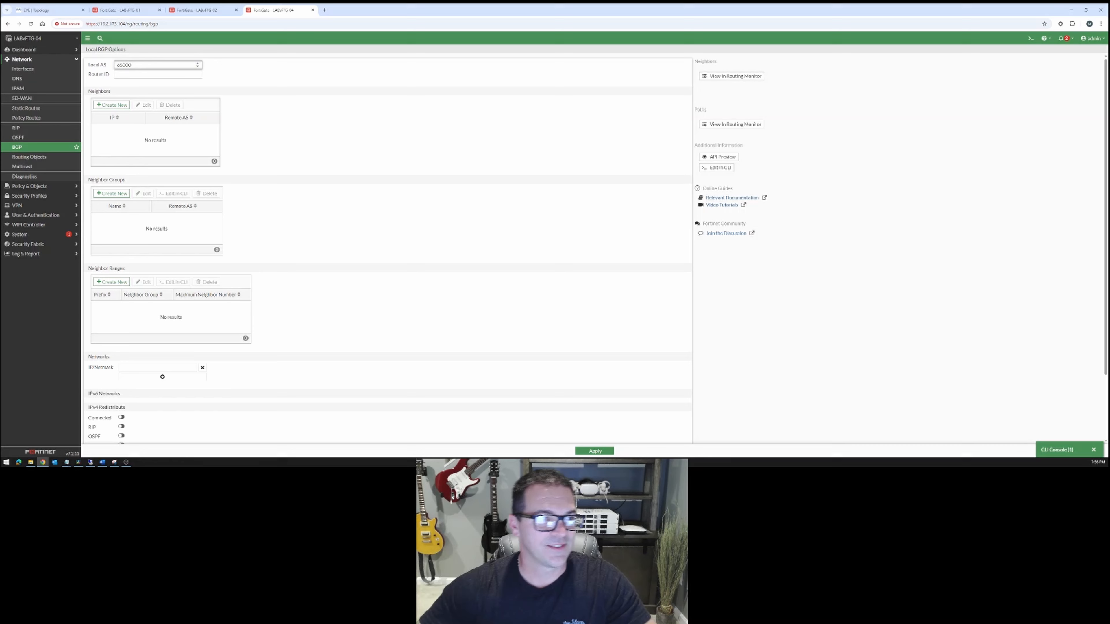
key("Tab")
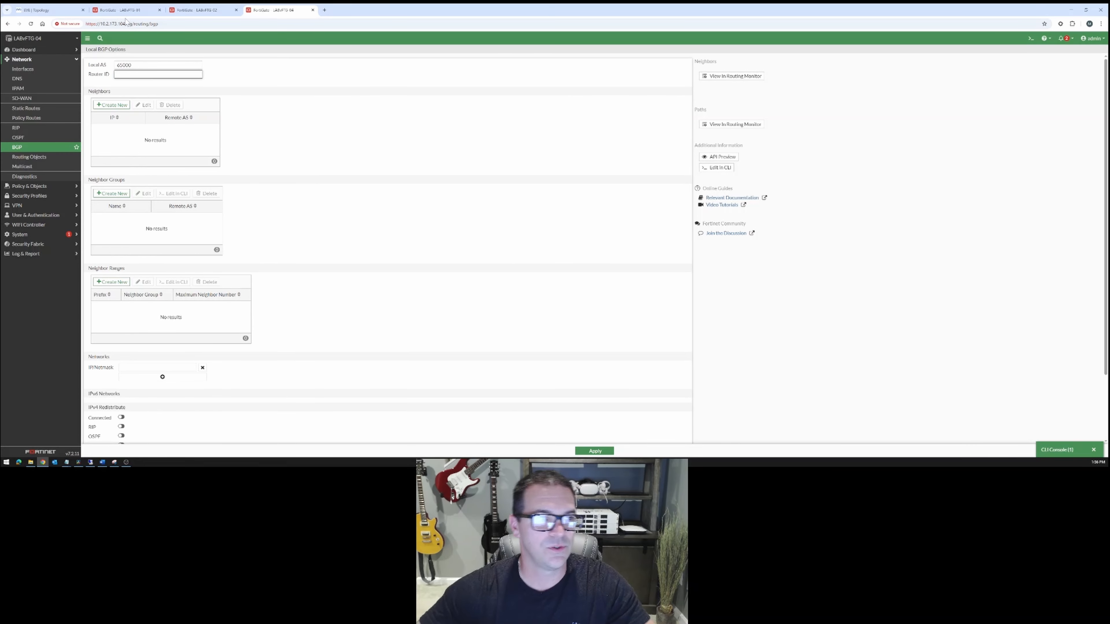
left_click(44, 9)
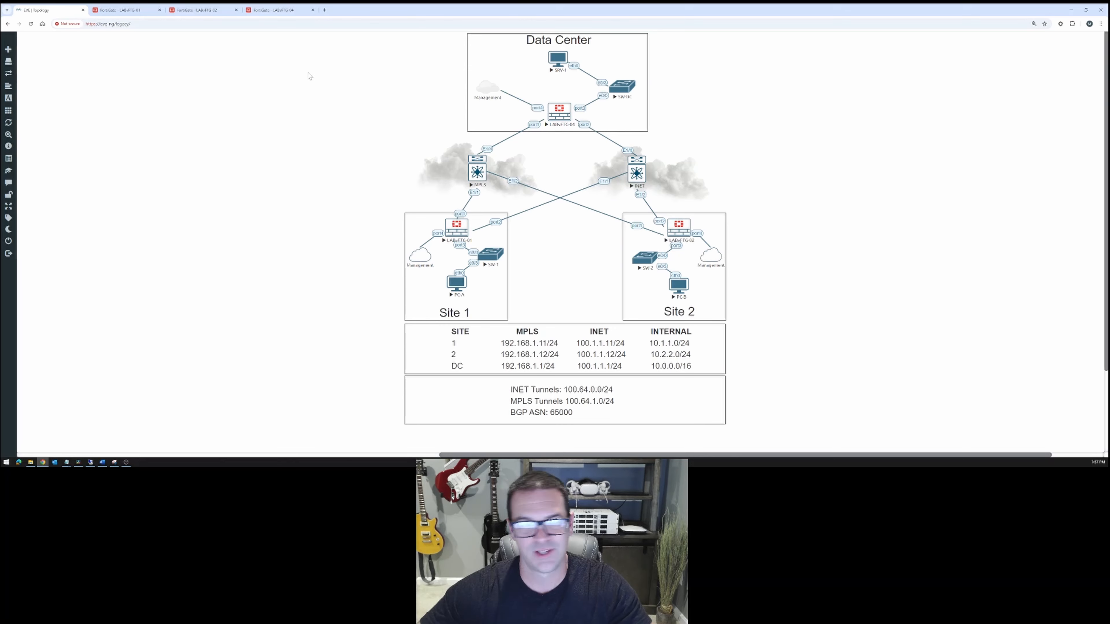
left_click(280, 10)
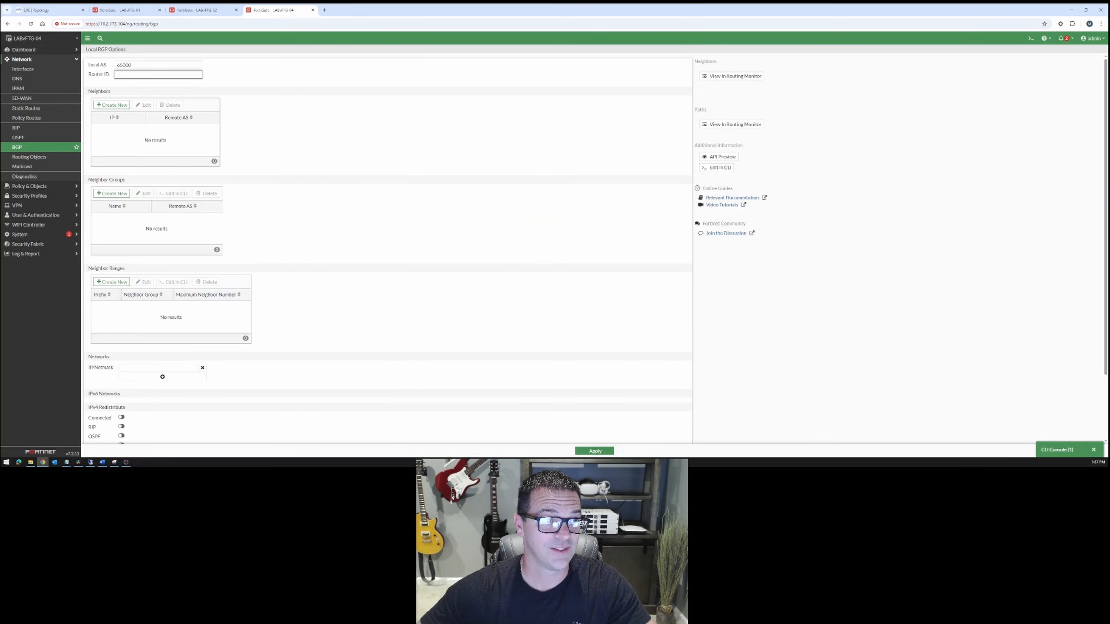
type("10.0.0.1")
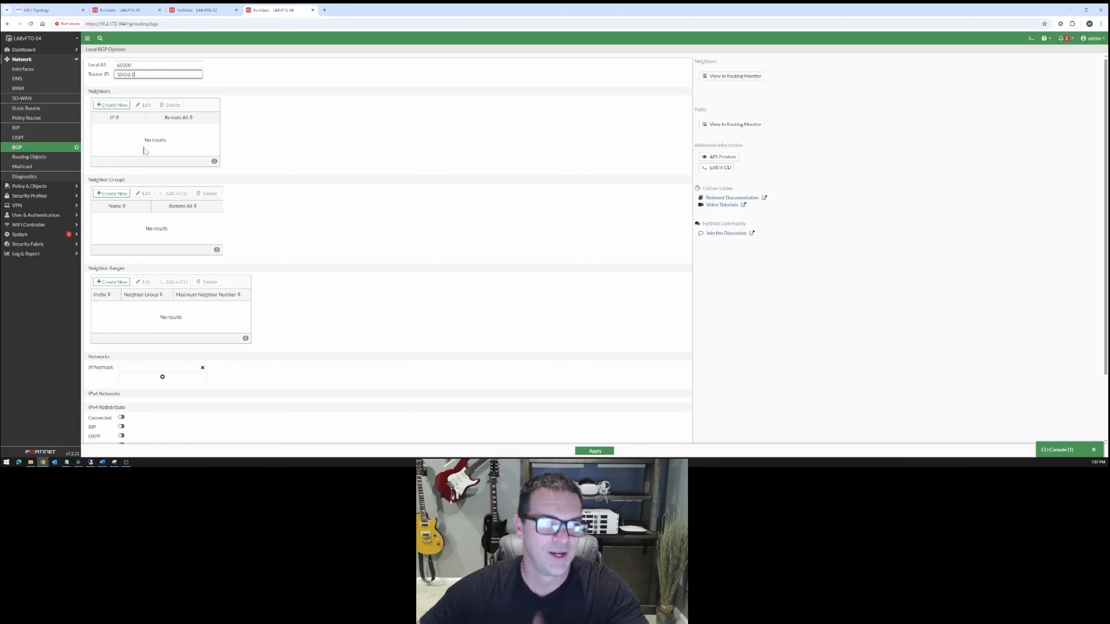
Add a BGP neighbor group named BRANCH-INET with remote AS 65000 and interface INET-TUNNEL.
left_click(115, 193)
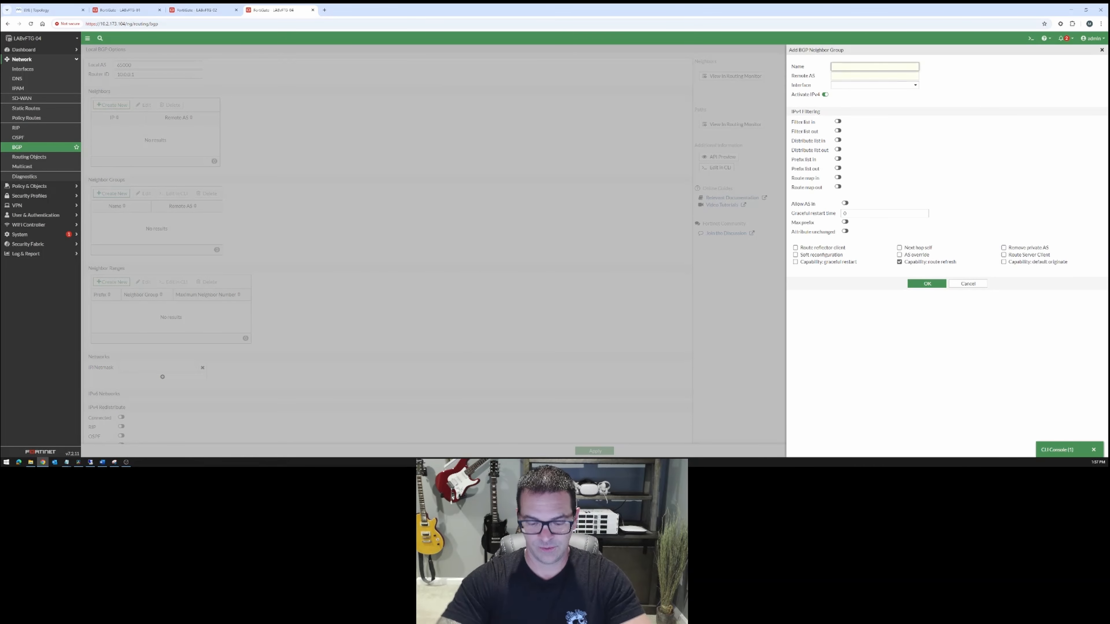
type("BRANCH")
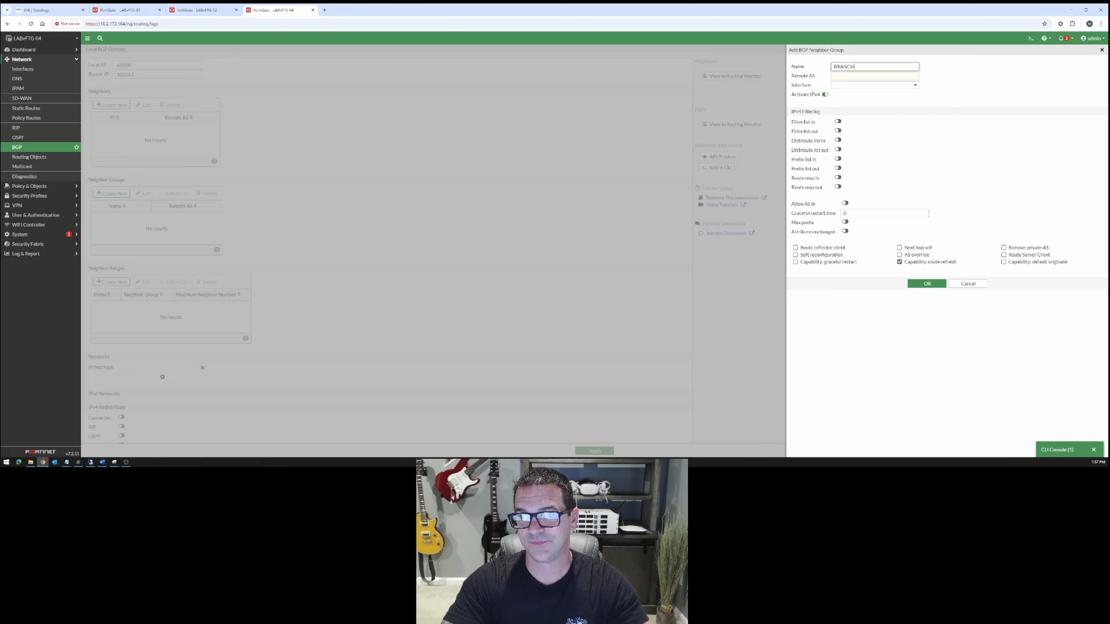
type(" INET")
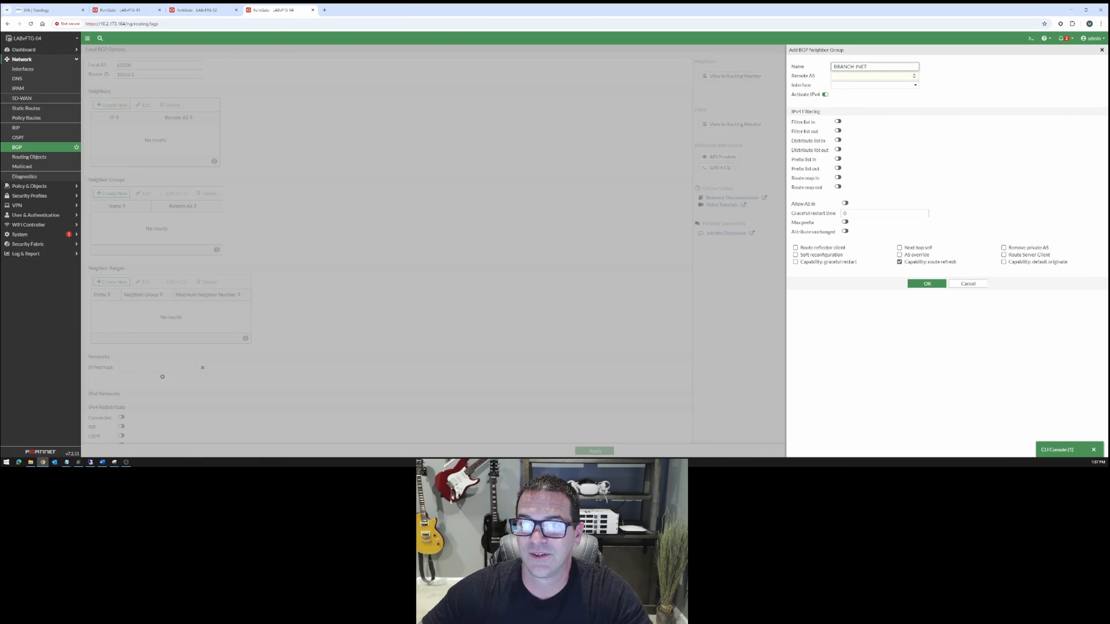
key("Tab")
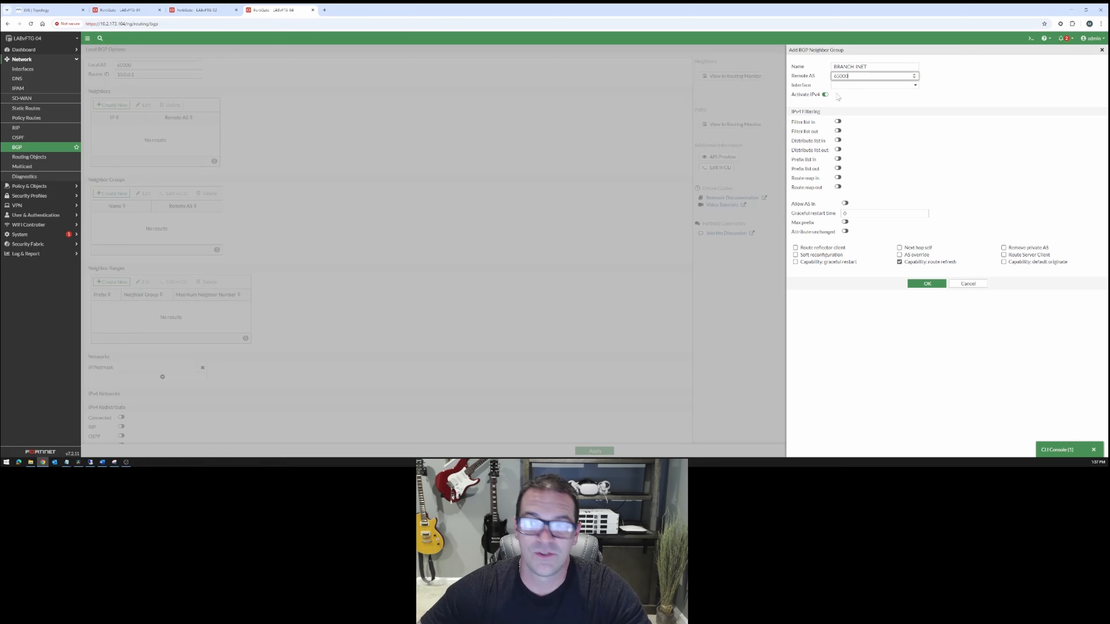
left_click(869, 87)
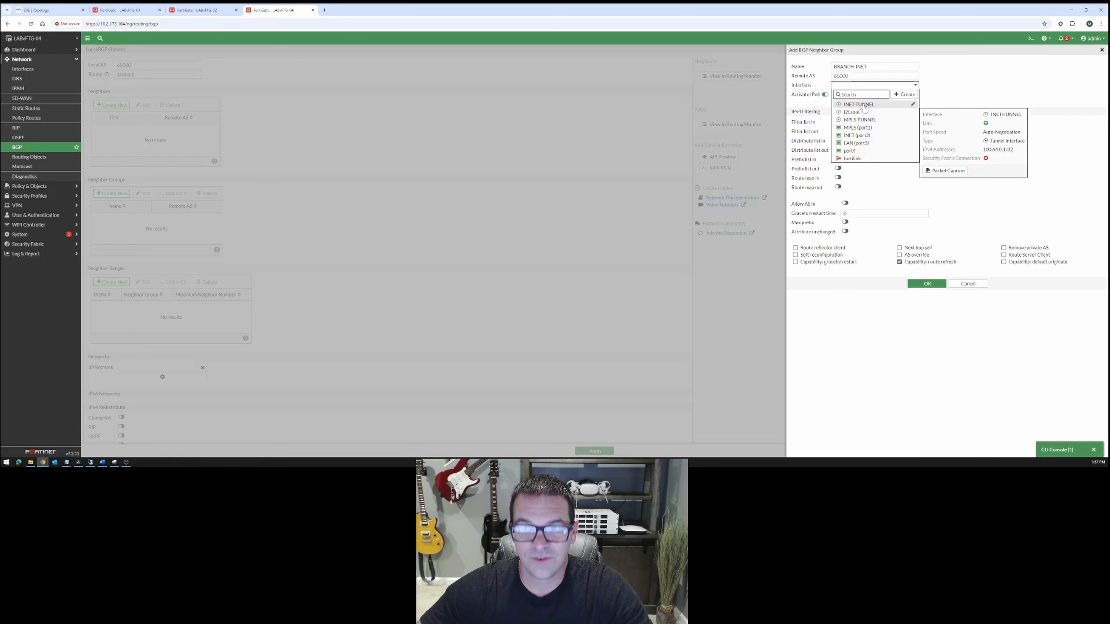
left_click(861, 105)
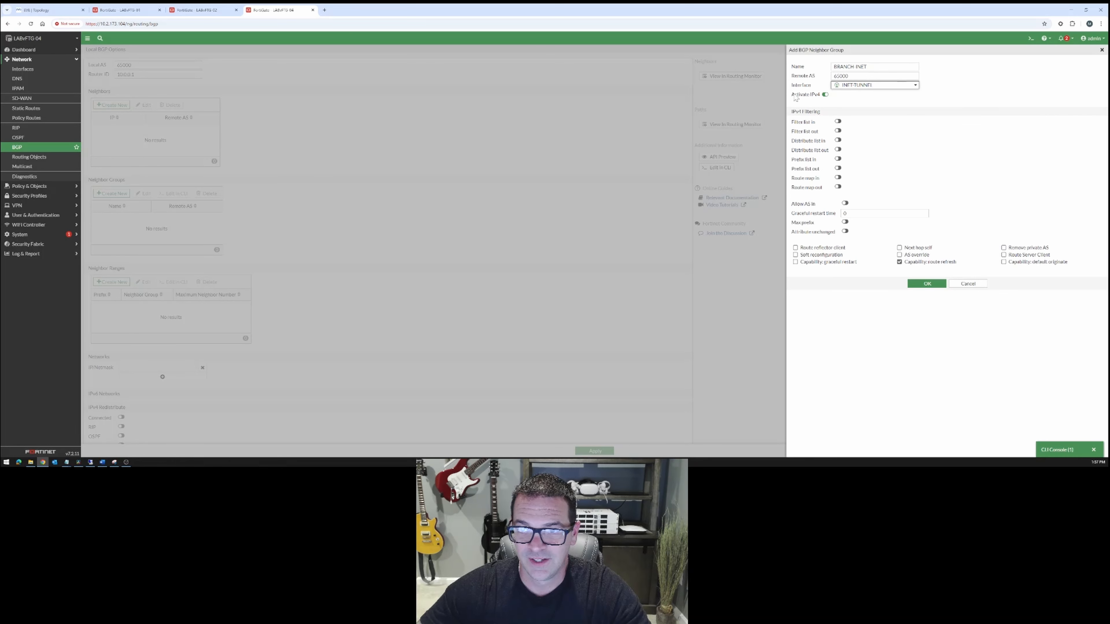
Enable Route reflector client, Soft reconfiguration, Capability graceful restart and Next hop self for BRANCH-INET and save the group.
left_click_drag(795, 97, 815, 99)
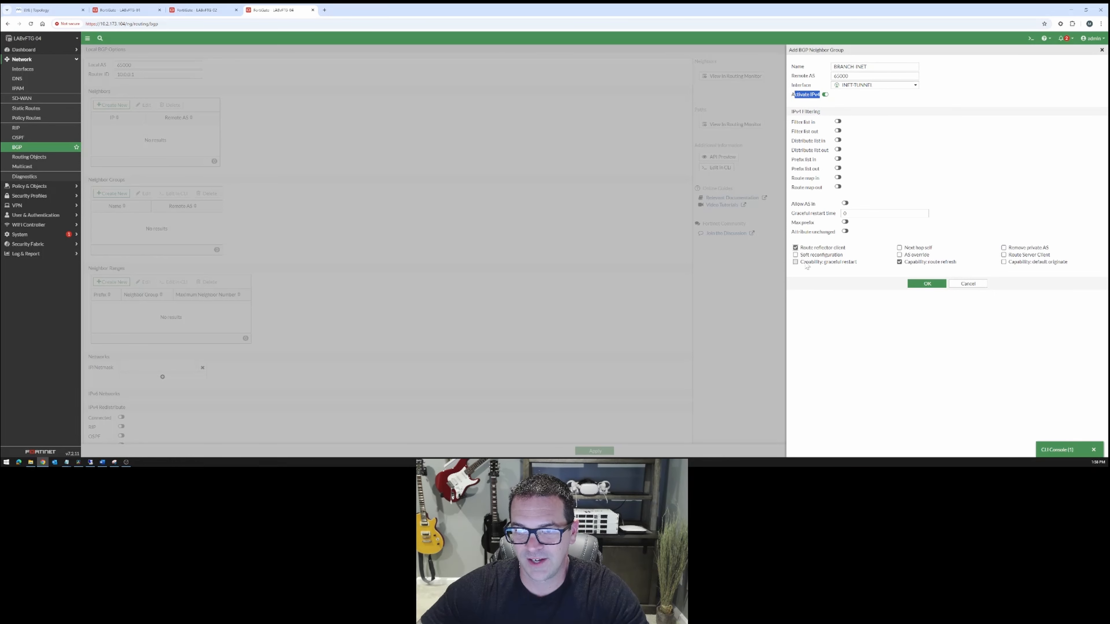
left_click(796, 255)
left_click(796, 263)
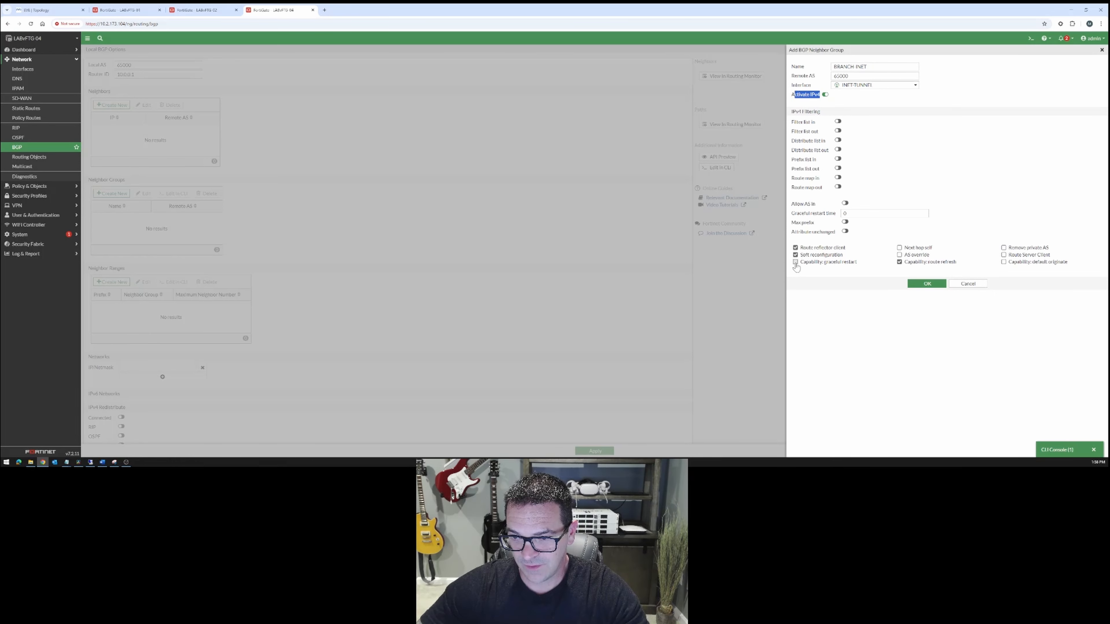
left_click(899, 248)
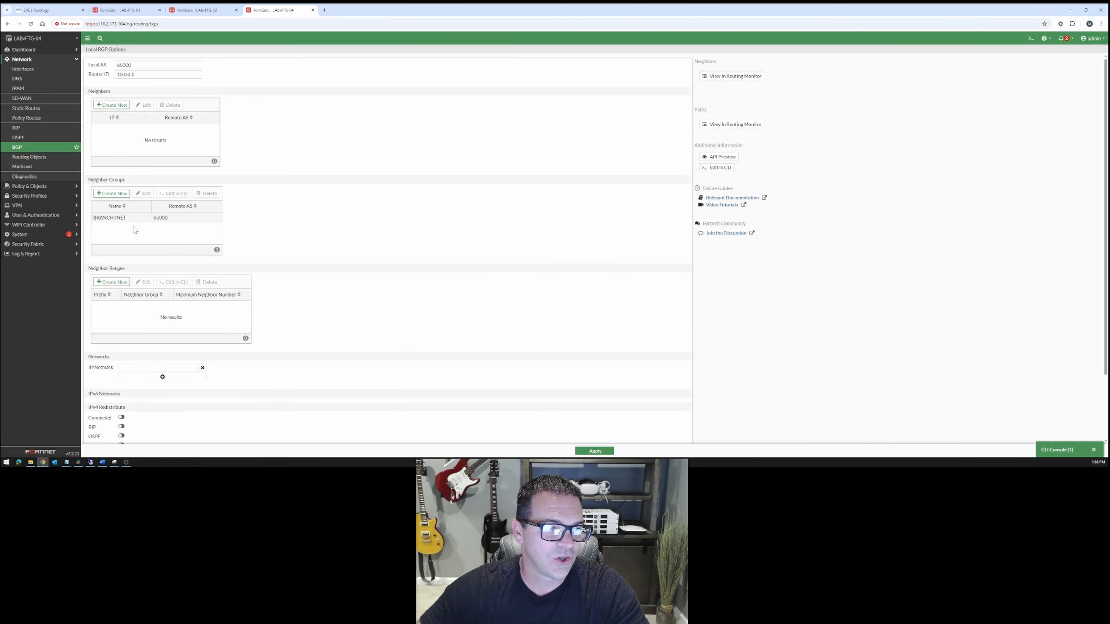
Add a second BGP neighbor group named BRANCH-MPLS with remote AS 65000 and interface MPLS-TUNNEL.
left_click(112, 194)
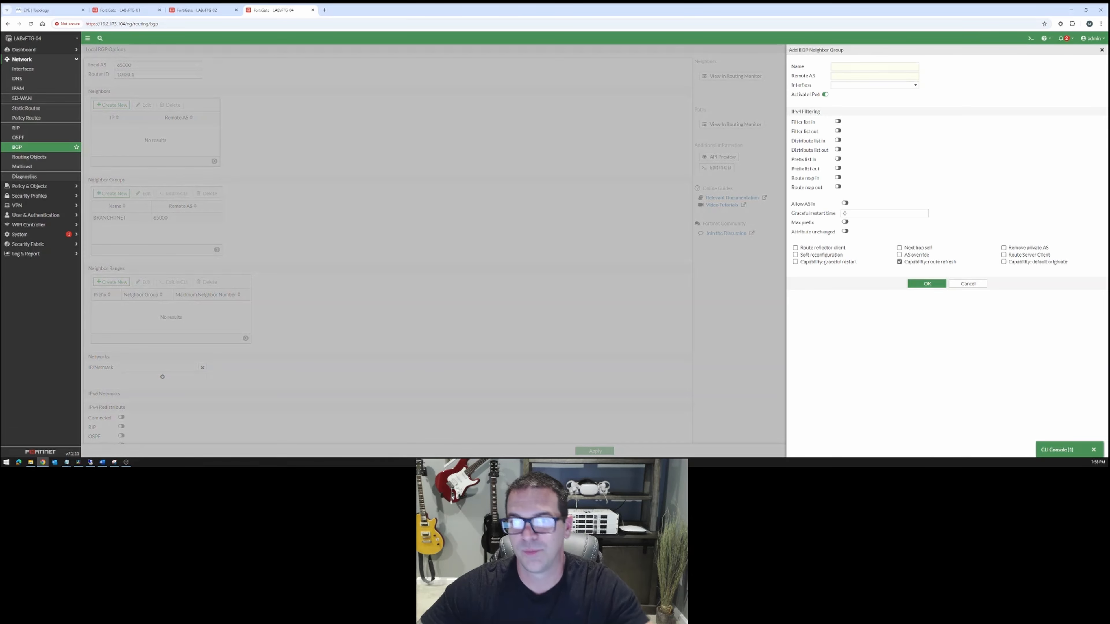
type("BRANCH-MPLS")
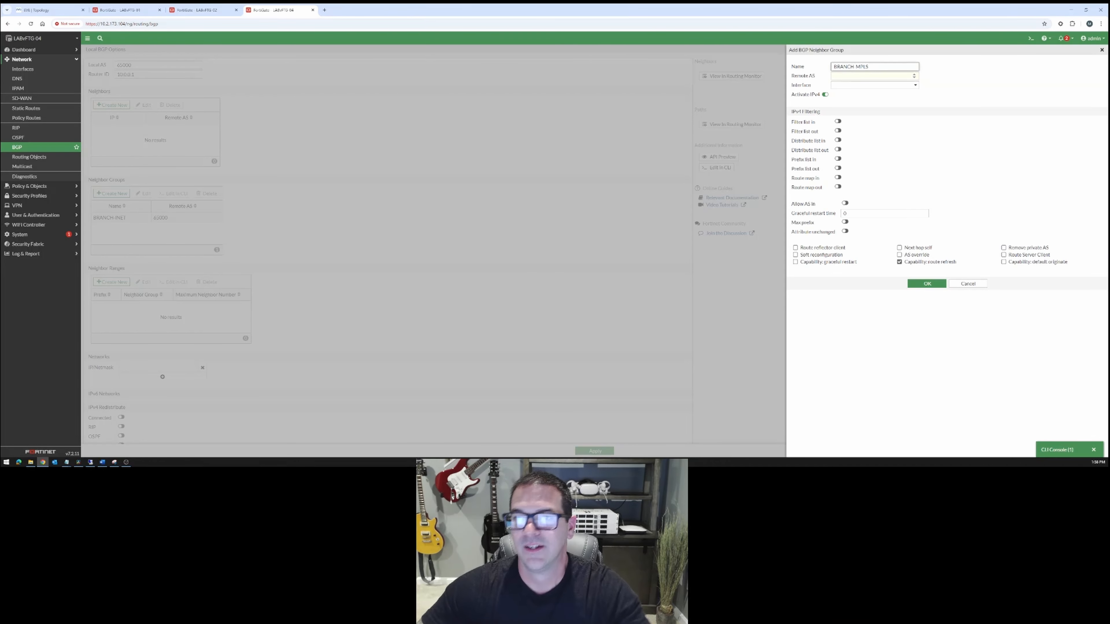
key("Tab")
type("65")
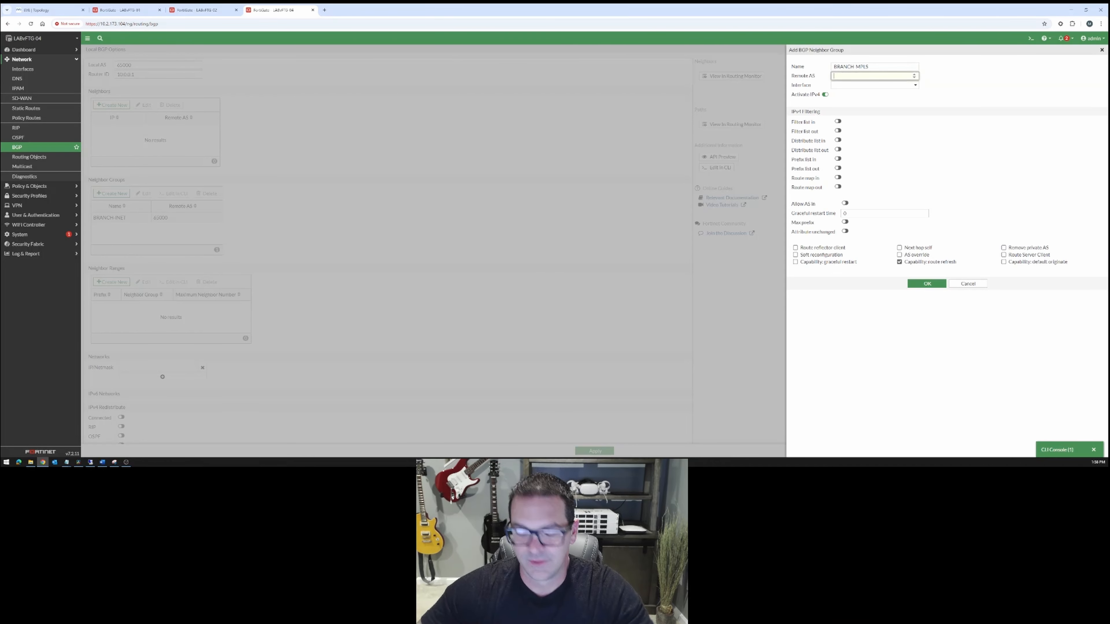
type("000")
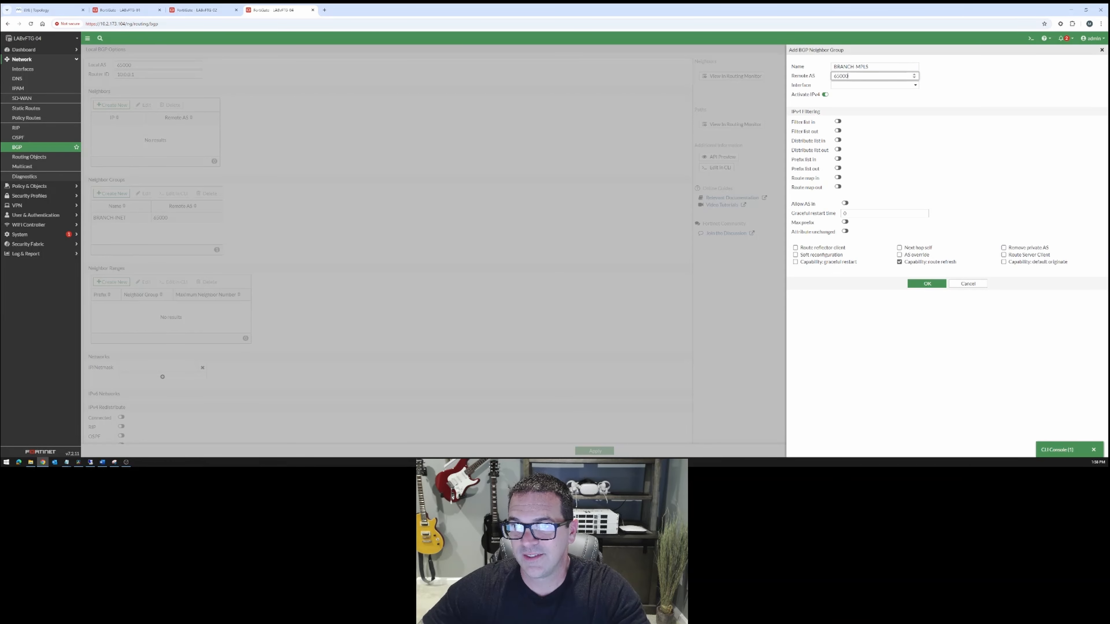
left_click(855, 85)
left_click(857, 122)
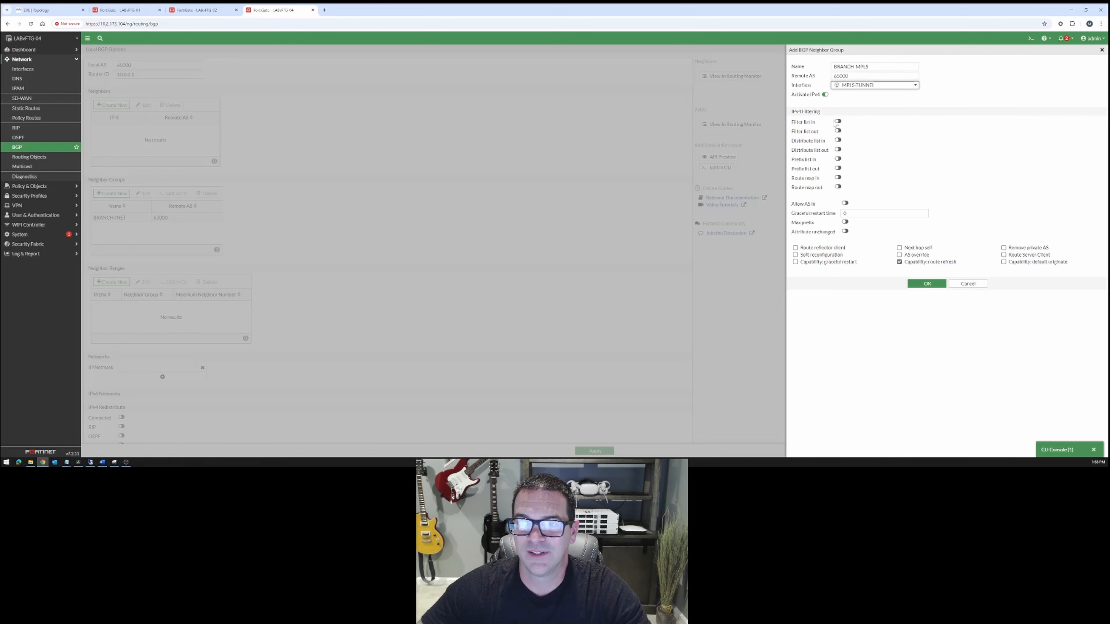
Enable Route reflector client and Soft reconfiguration for the BRANCH-MPLS neighbor group and save the group.
left_click(796, 247)
left_click(795, 254)
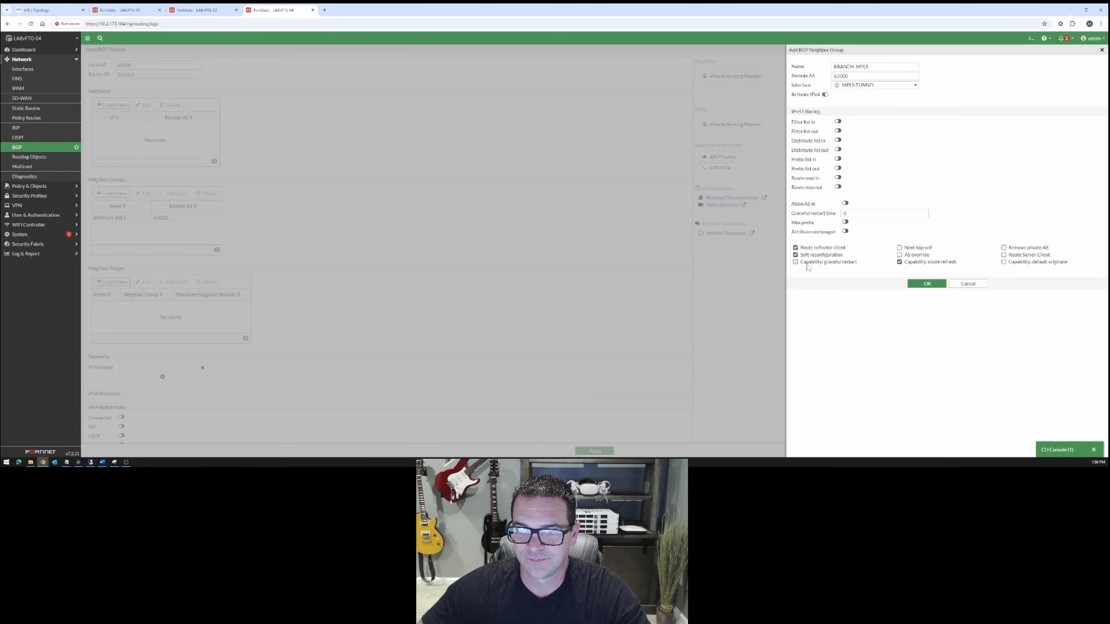
left_click(915, 284)
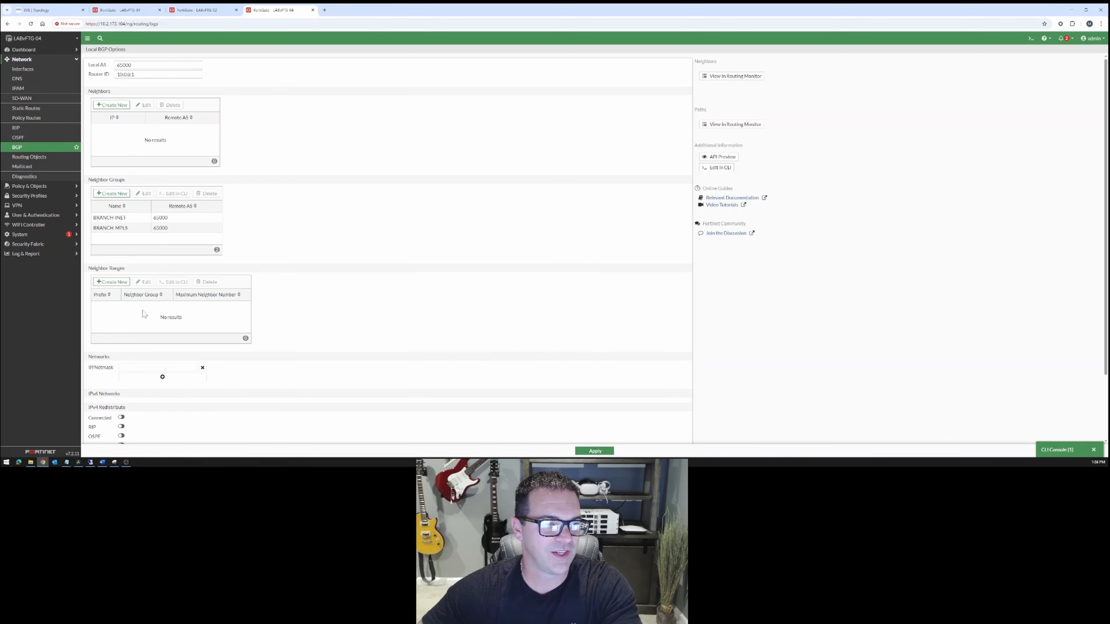
Add a BGP neighbor range with prefix 100.64.0.0/24 for group BRANCH-INET, consulting the topology diagram for the INET tunnel subnet.
left_click(121, 283)
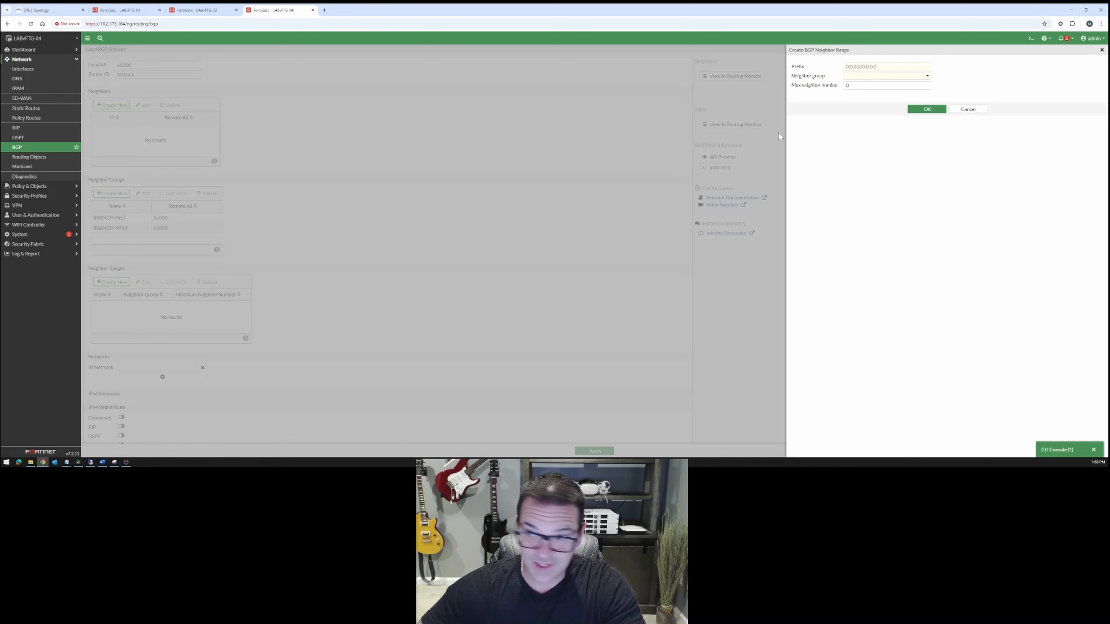
left_click(872, 78)
left_click(872, 97)
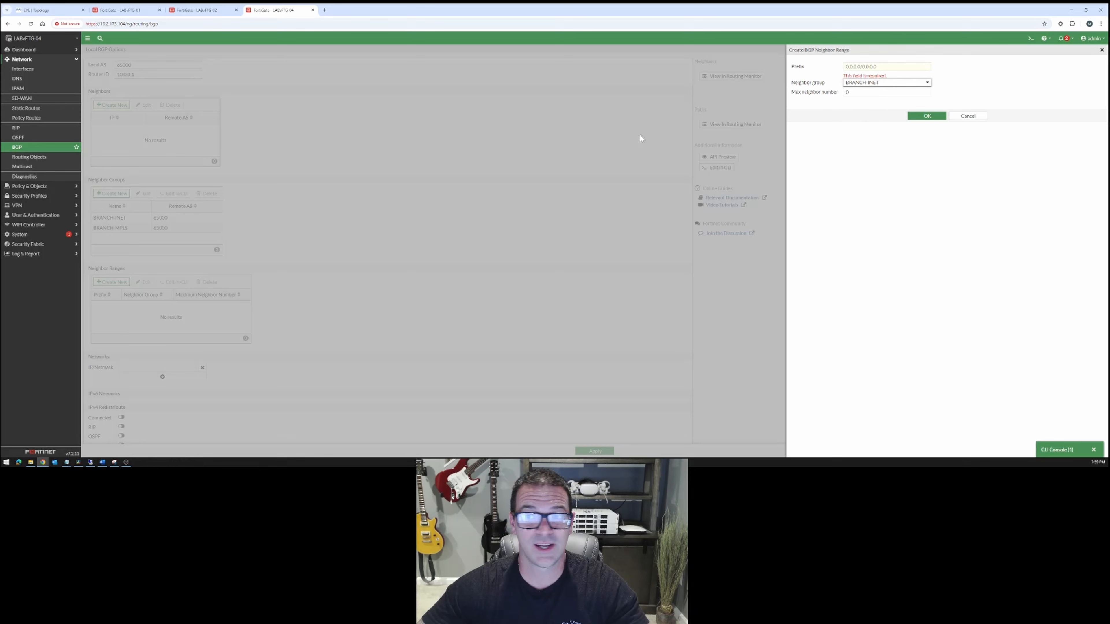
left_click(899, 83)
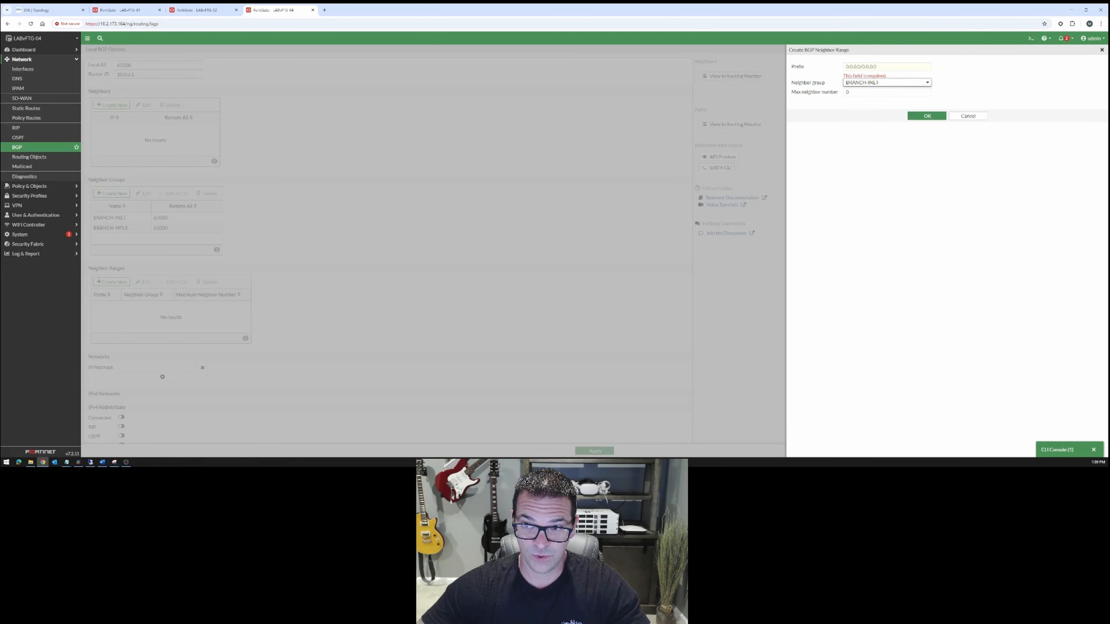
left_click(887, 66)
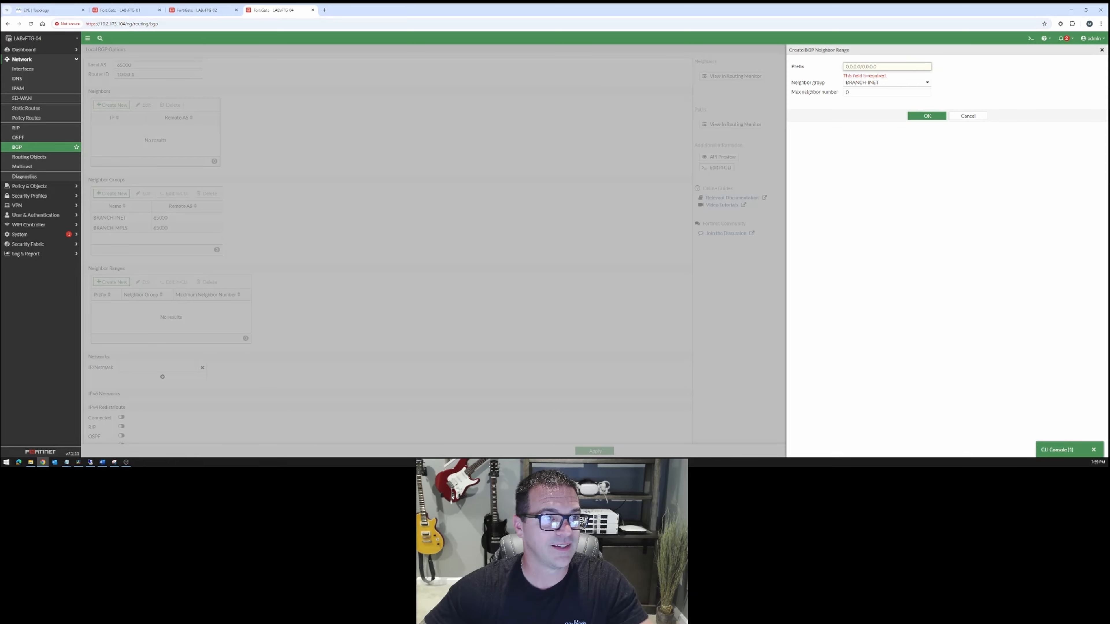
left_click(66, 11)
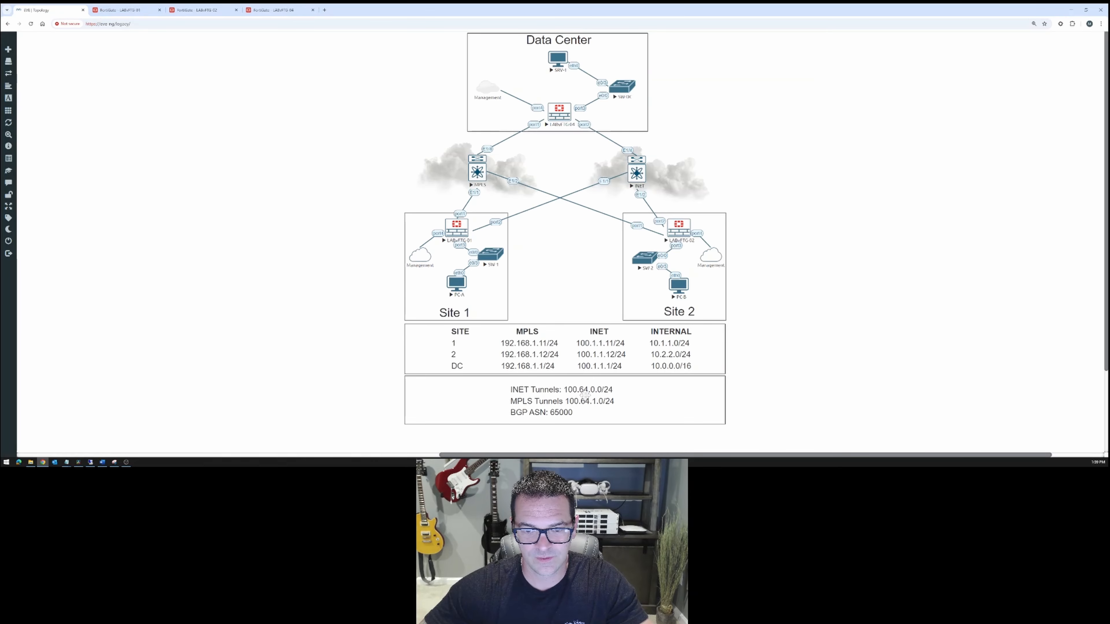
left_click(266, 9)
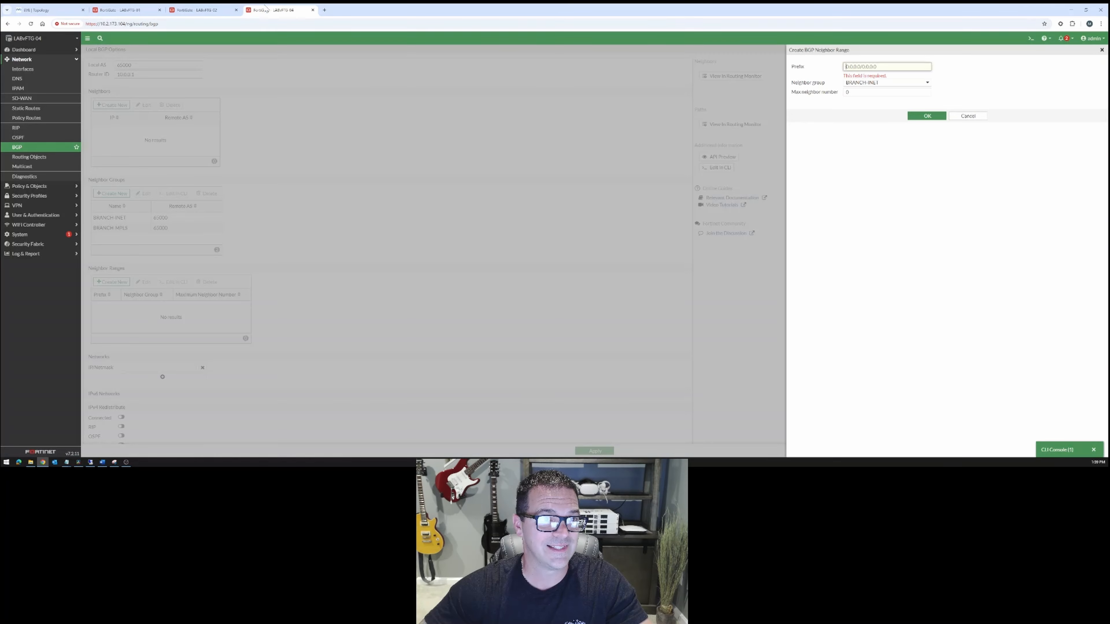
type("1")
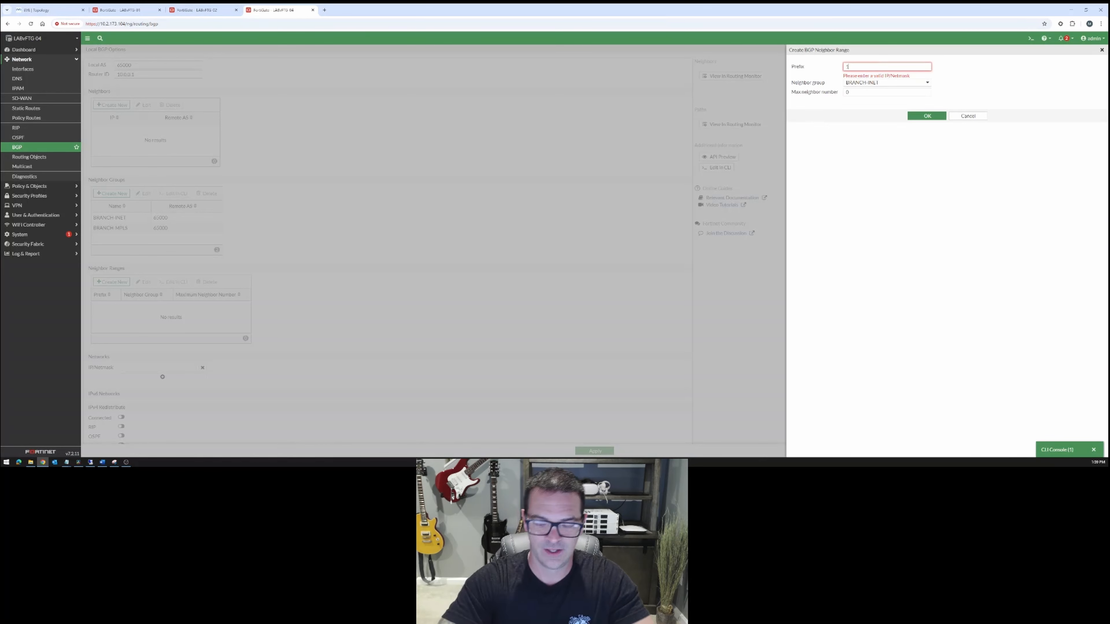
type("00.64.0.1")
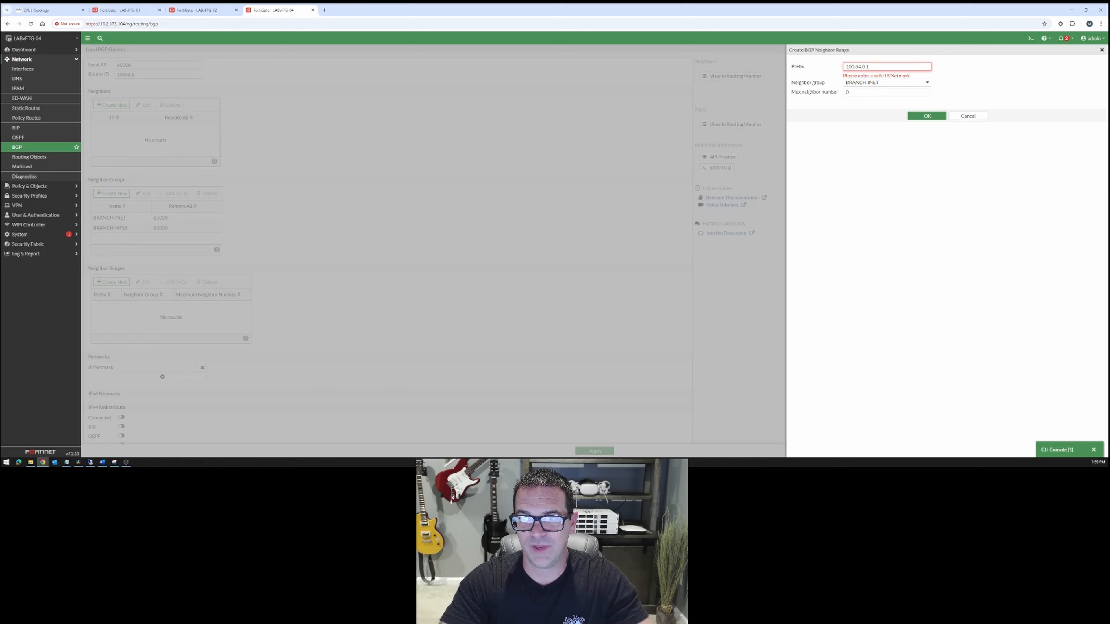
key("BackSpace")
type("0/24")
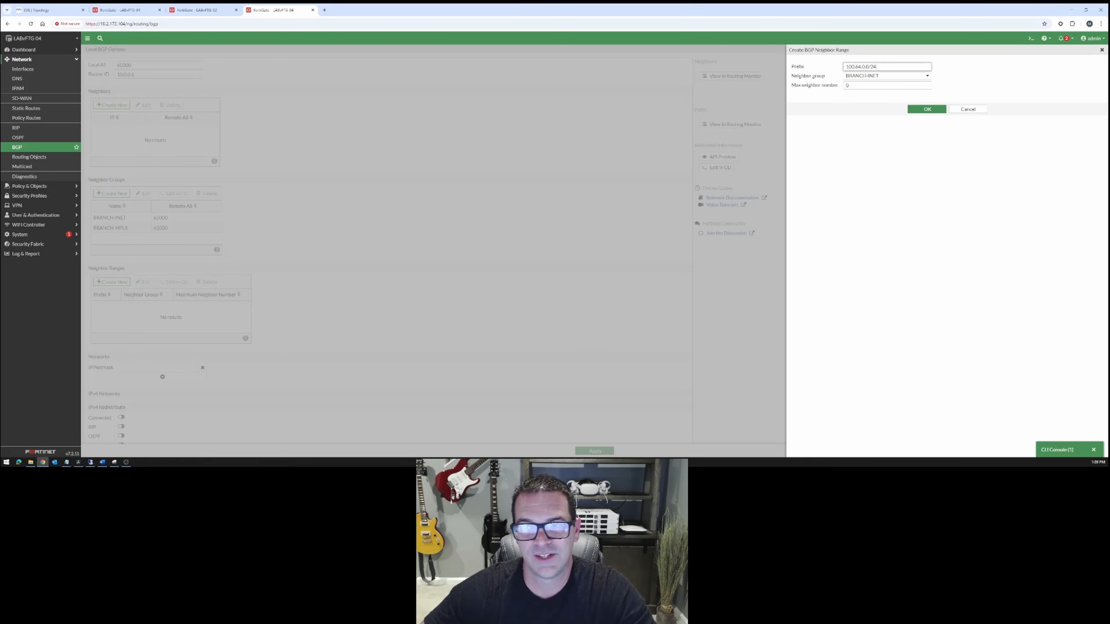
left_click(926, 110)
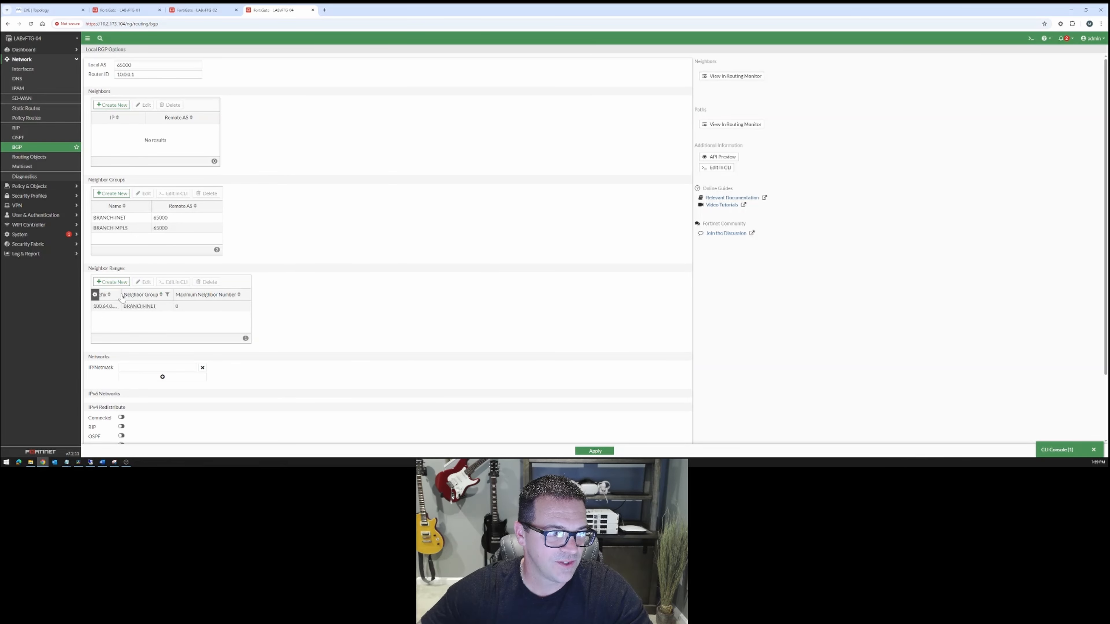
Widen the neighbor ranges' Prefix column and add a range with prefix 100.64.1.0/24 for group BRANCH-MPLS.
left_click_drag(122, 295, 151, 295)
left_click(112, 281)
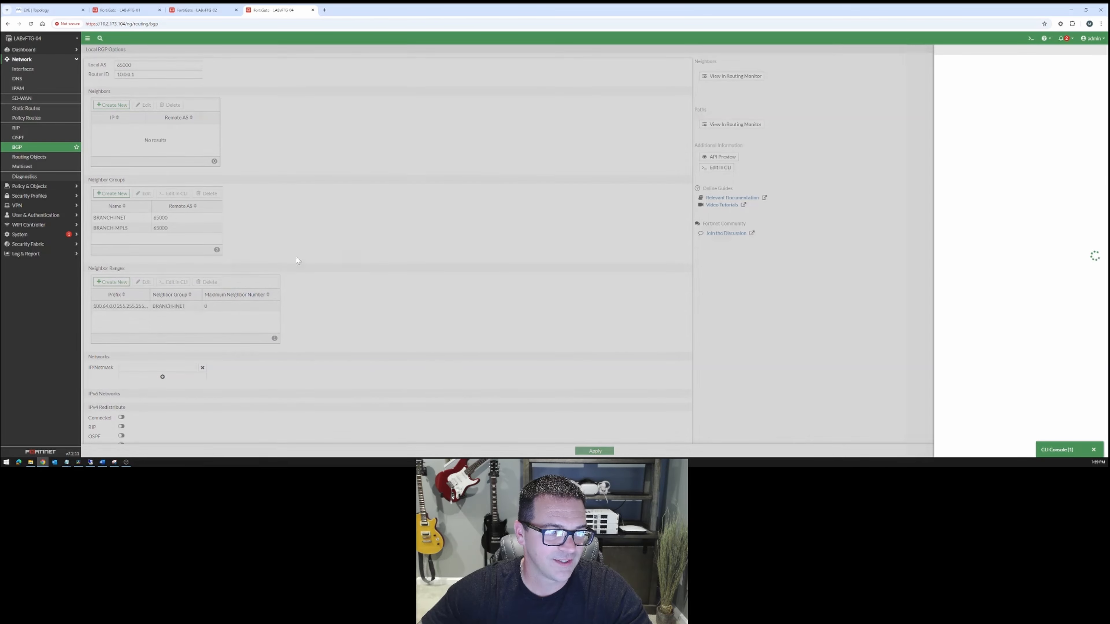
left_click(872, 77)
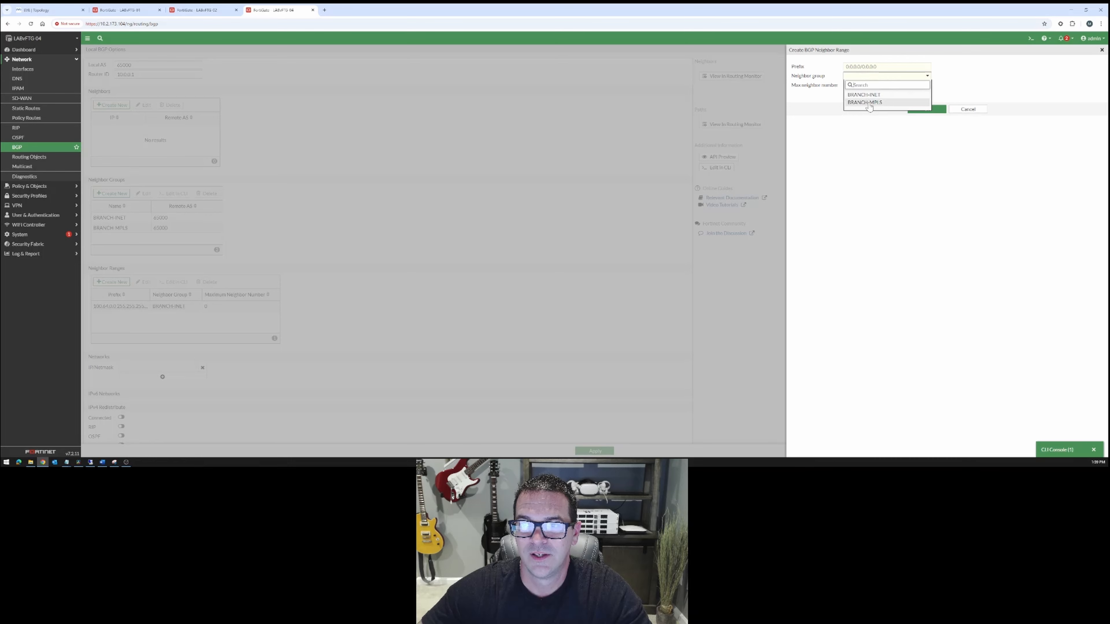
left_click(866, 99)
left_click(867, 67)
type("100.64.1")
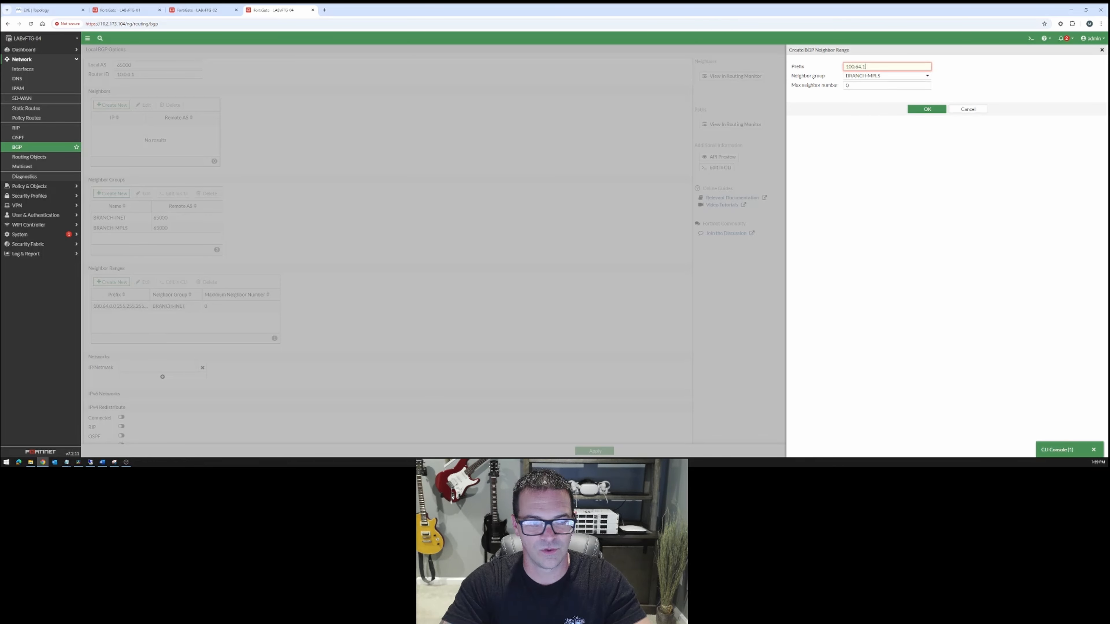
type(".0/24")
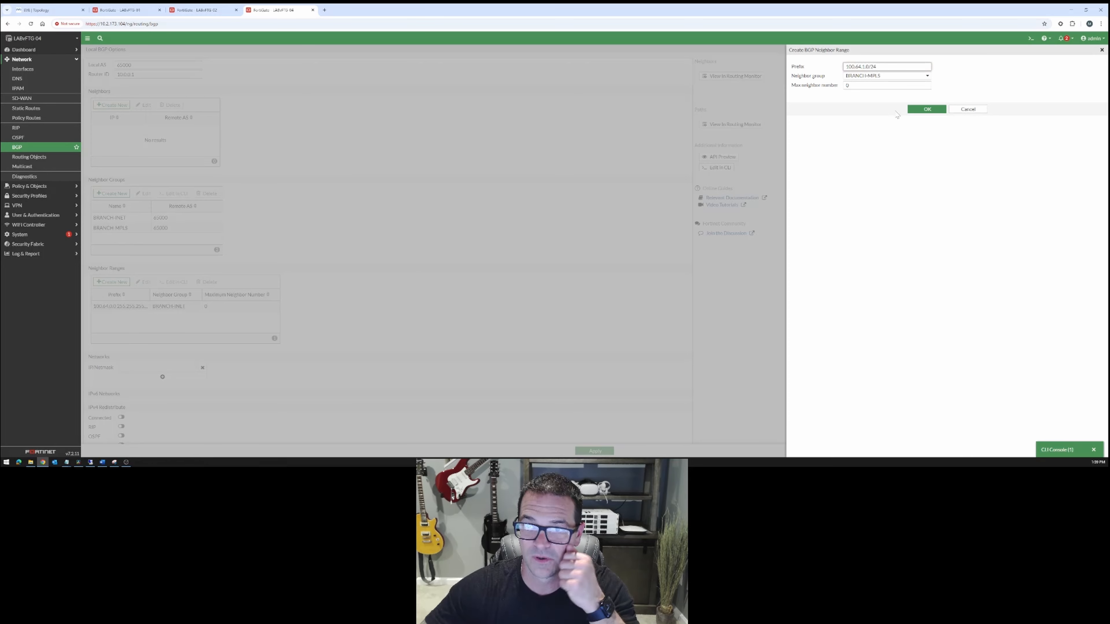
left_click(915, 112)
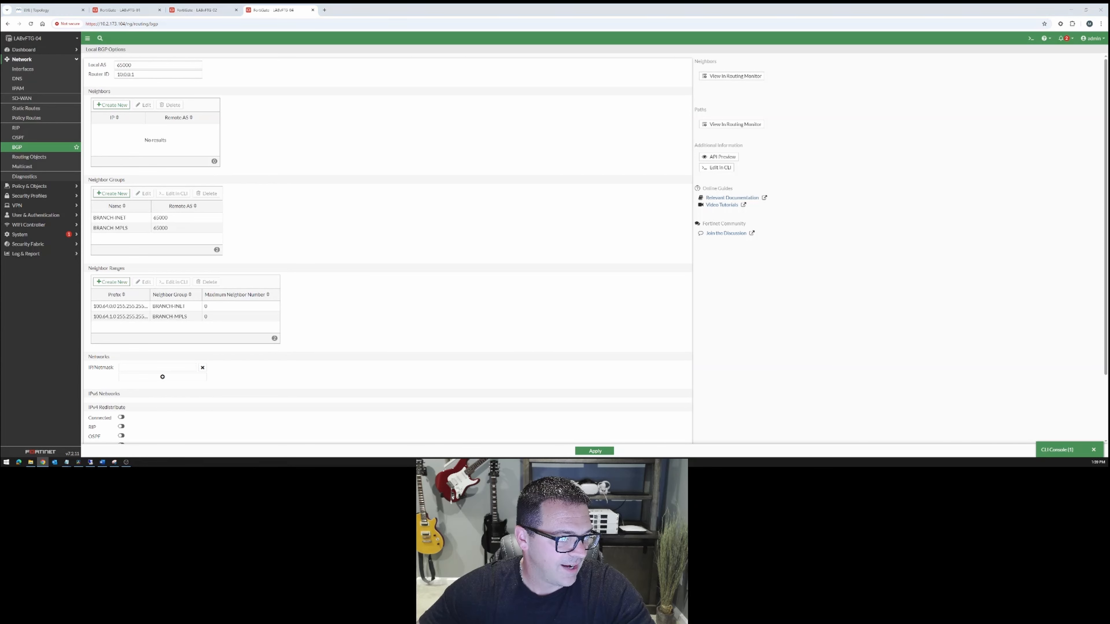
Apply the BGP configuration on LABvFTG-04.
key("alt+Tab")
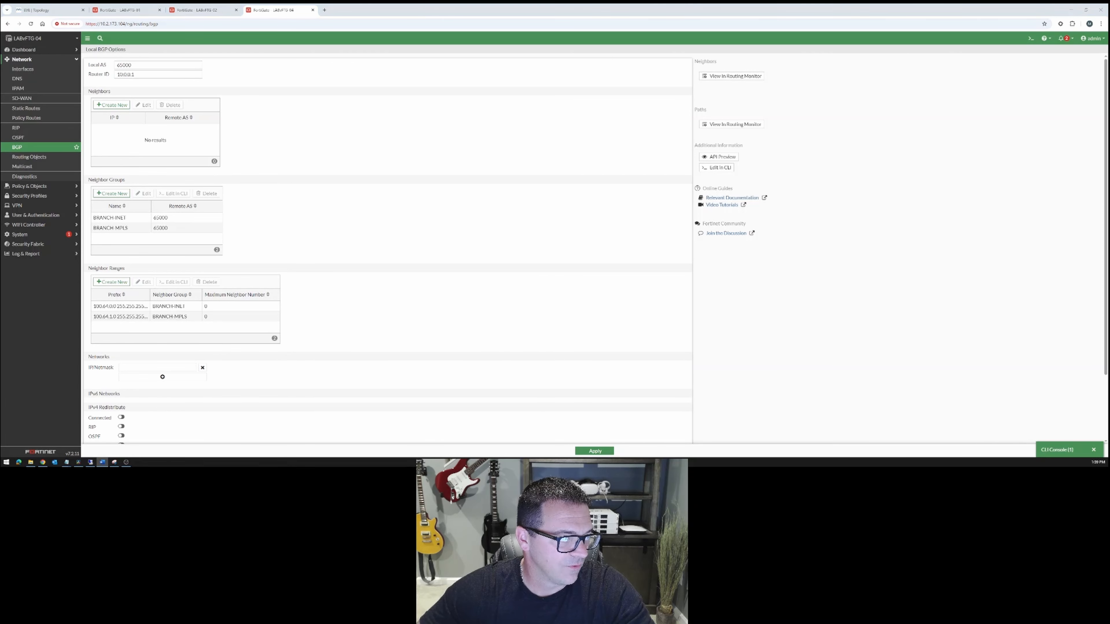
scroll(131, 311, "down", 2)
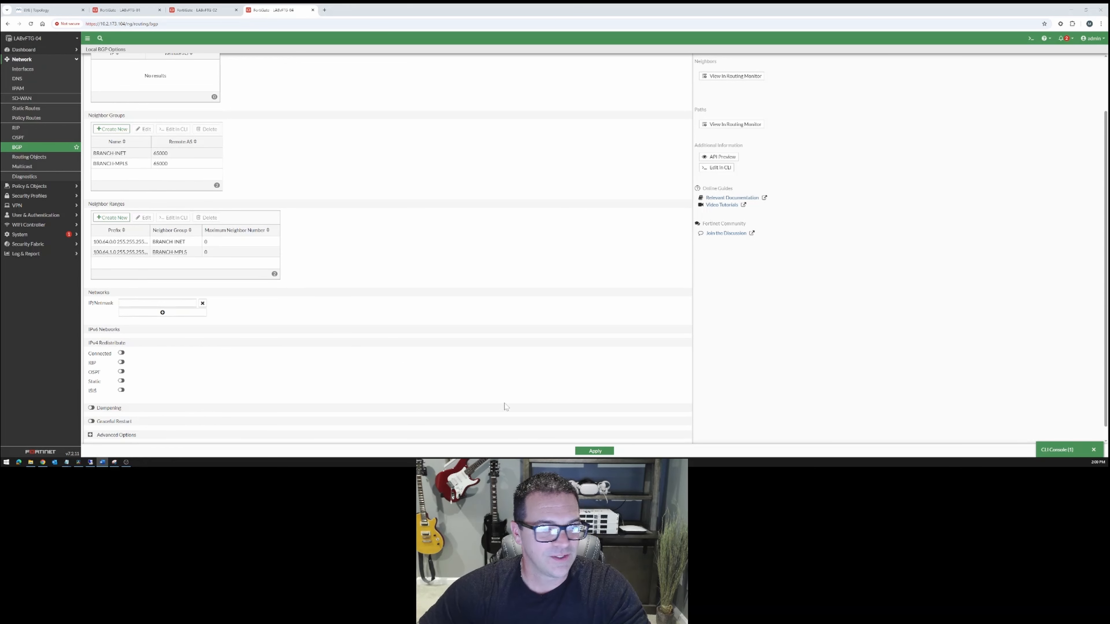
left_click(601, 451)
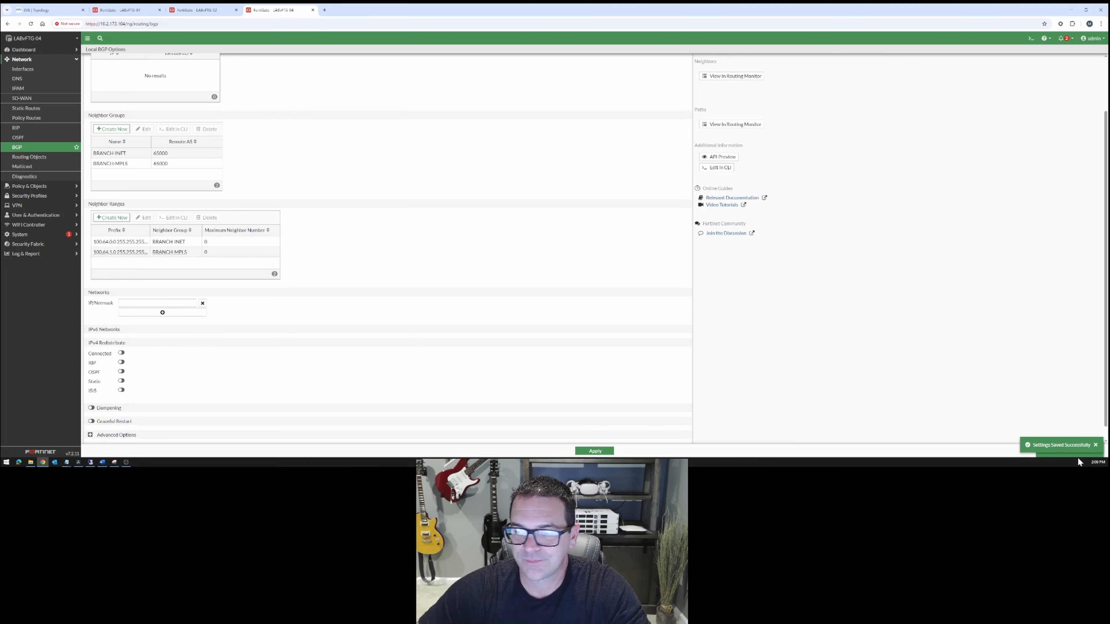
Reload LABvFTG-04's BGP page and review the saved neighbor groups, neighbor ranges, redistribution settings and advanced options.
scroll(540, 359, "up", 2)
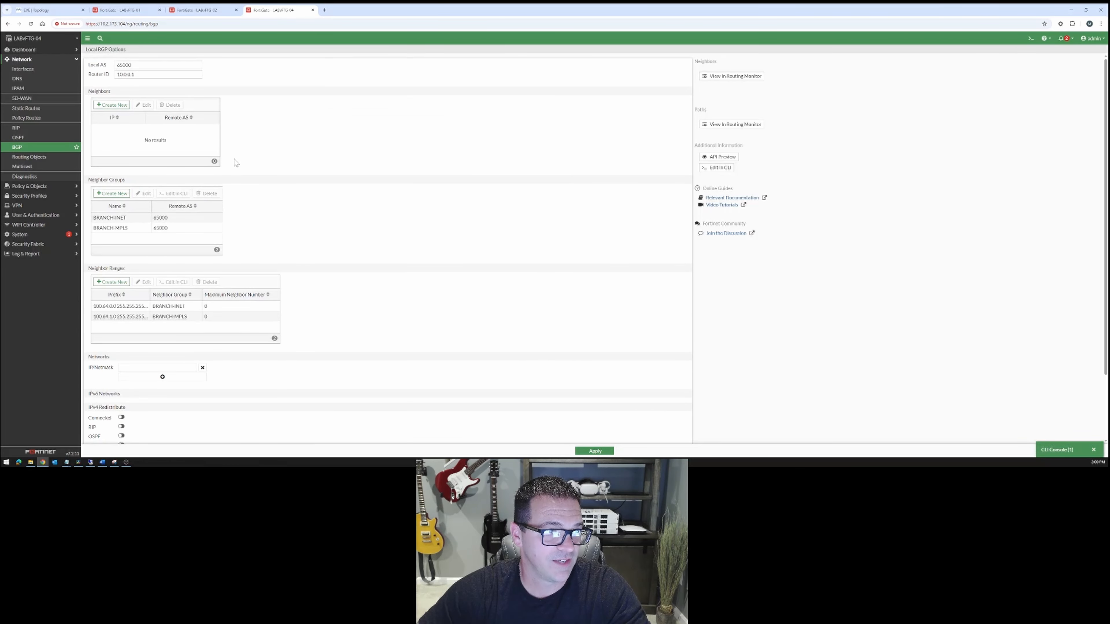
left_click(24, 149)
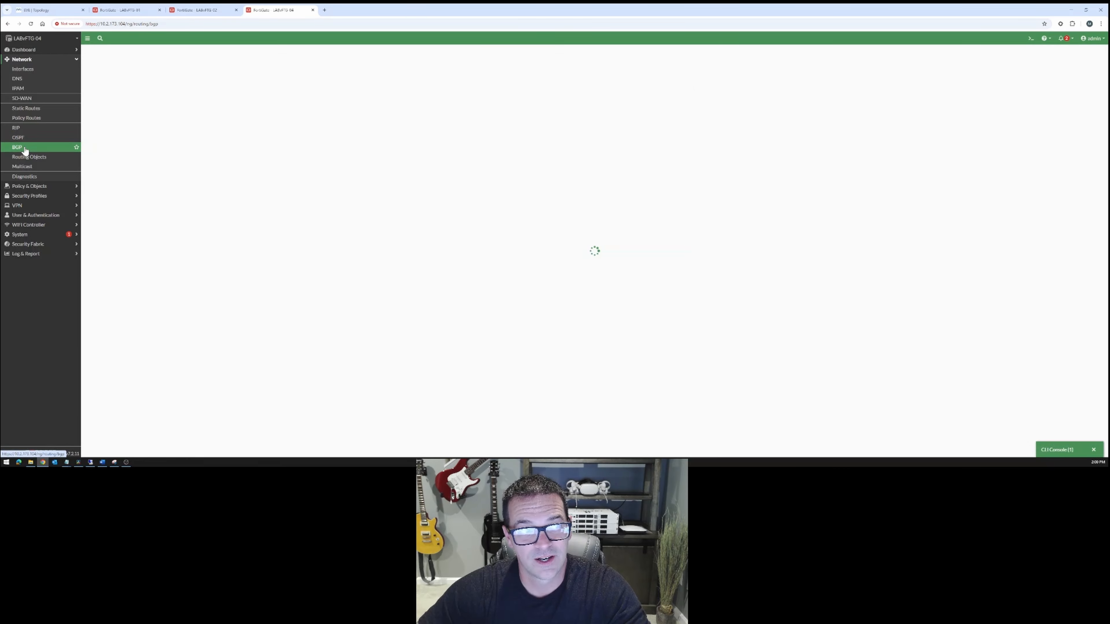
scroll(215, 172, "down", 2)
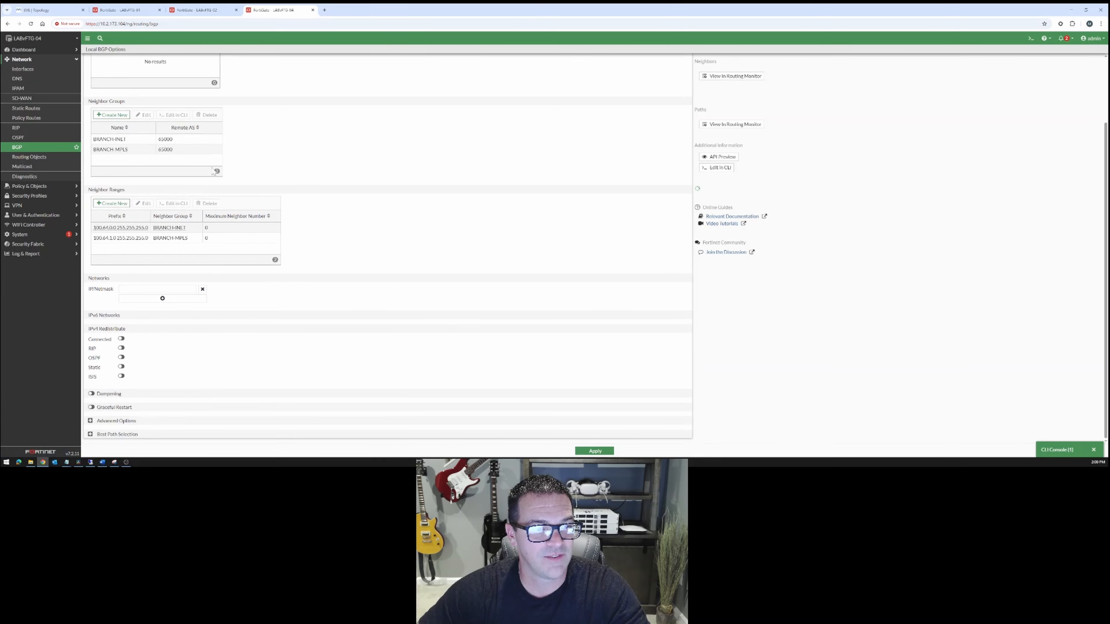
scroll(369, 197, "up", 3)
scroll(212, 228, "down", 3)
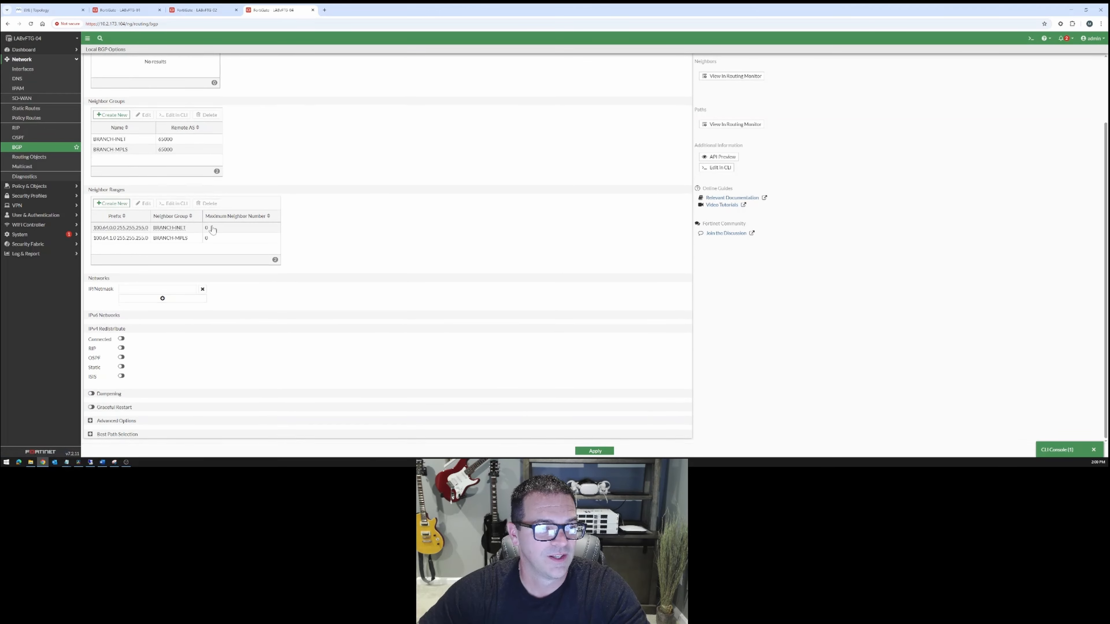
scroll(212, 229, "up", 3)
scroll(175, 284, "down", 3)
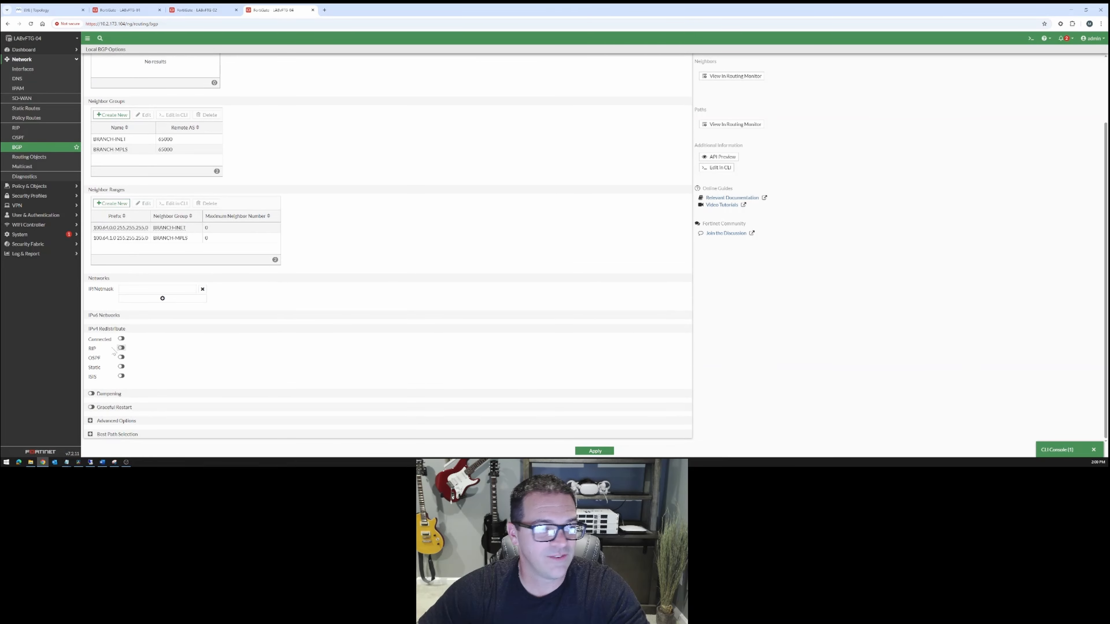
left_click(91, 421)
scroll(287, 352, "down", 2)
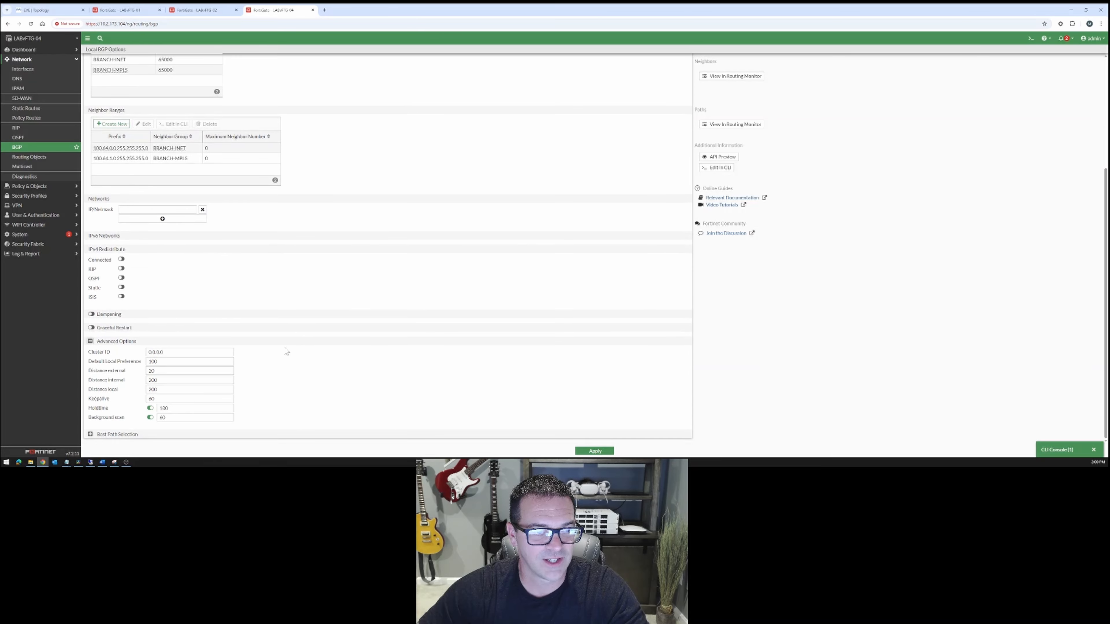
scroll(231, 310, "up", 2)
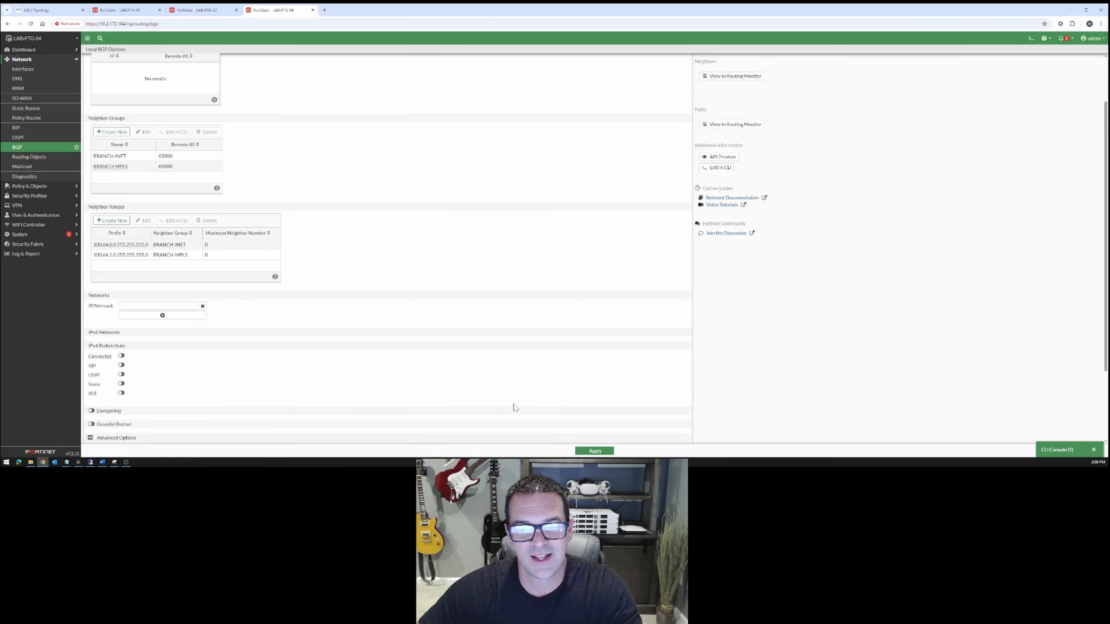
Switch to LABvFTG-02 and set its BGP Local AS to 65000 and Router ID to 10.2.2.1.
left_click(199, 10)
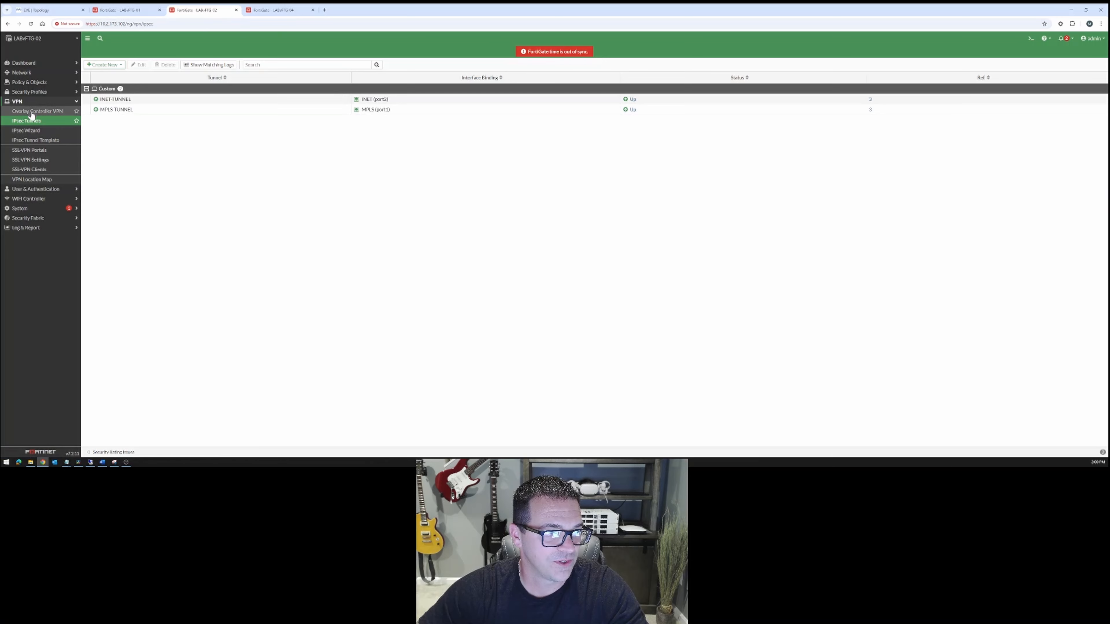
left_click(34, 73)
left_click(20, 160)
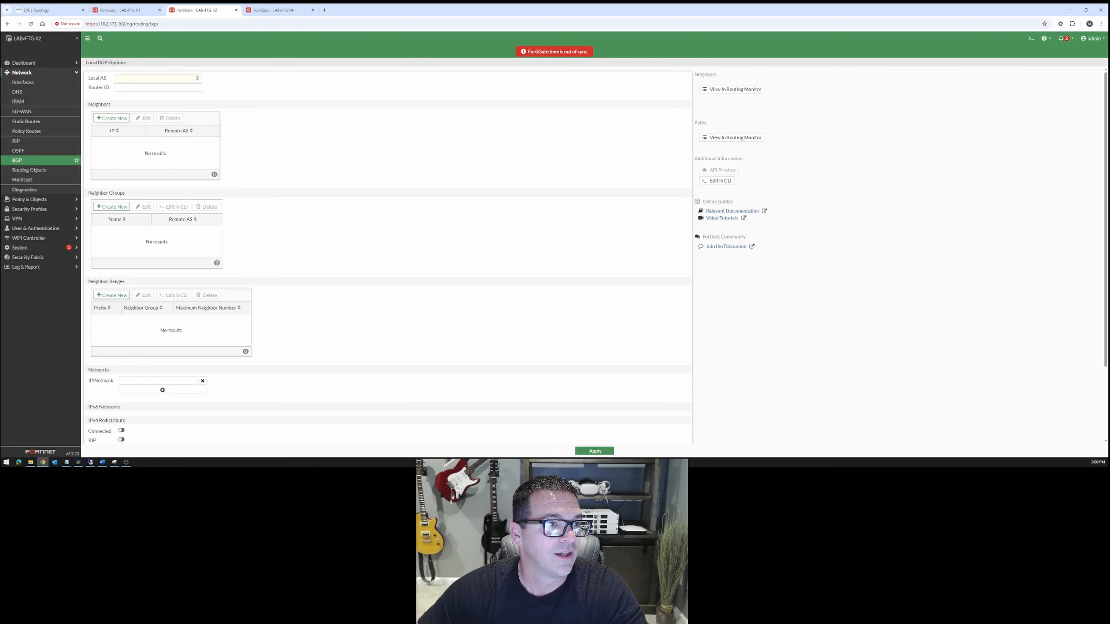
left_click(155, 77)
type("65000")
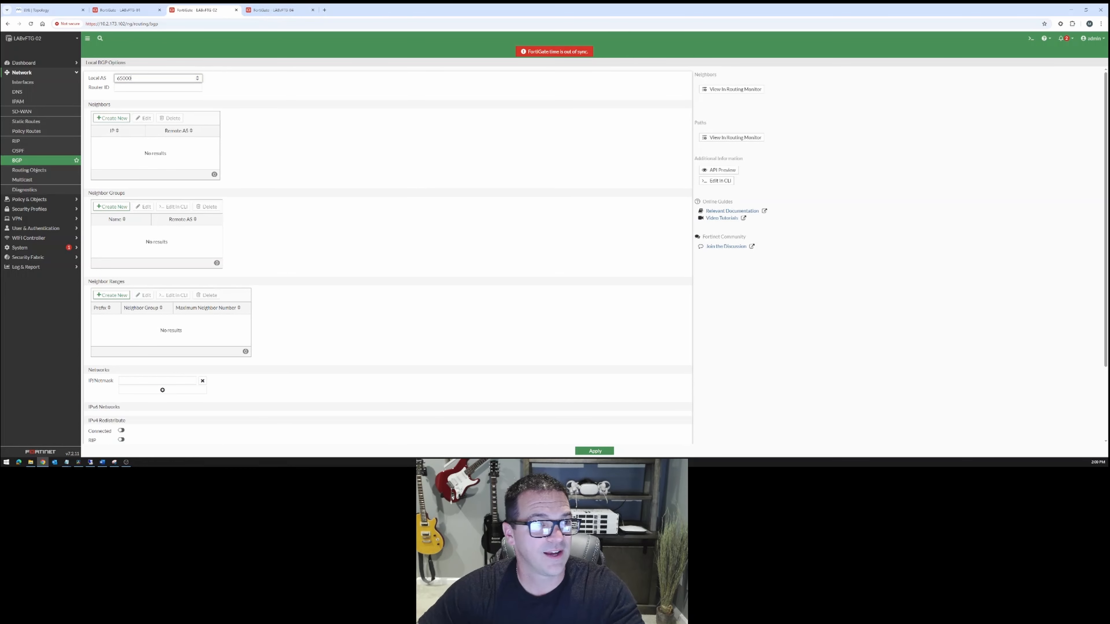
key("Tab")
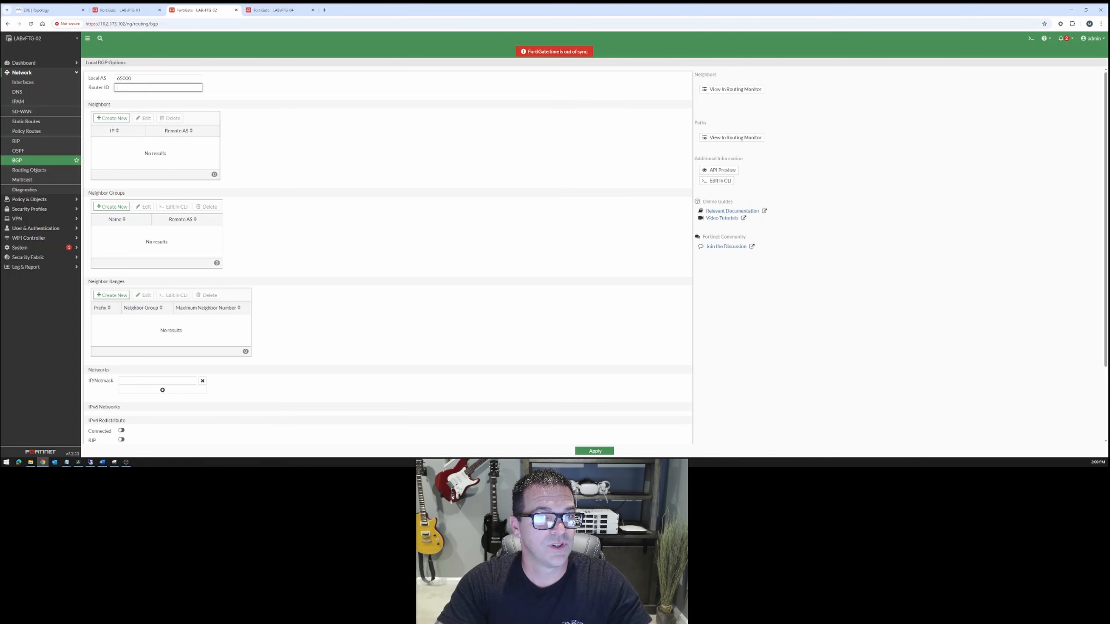
type("10.2.2.1")
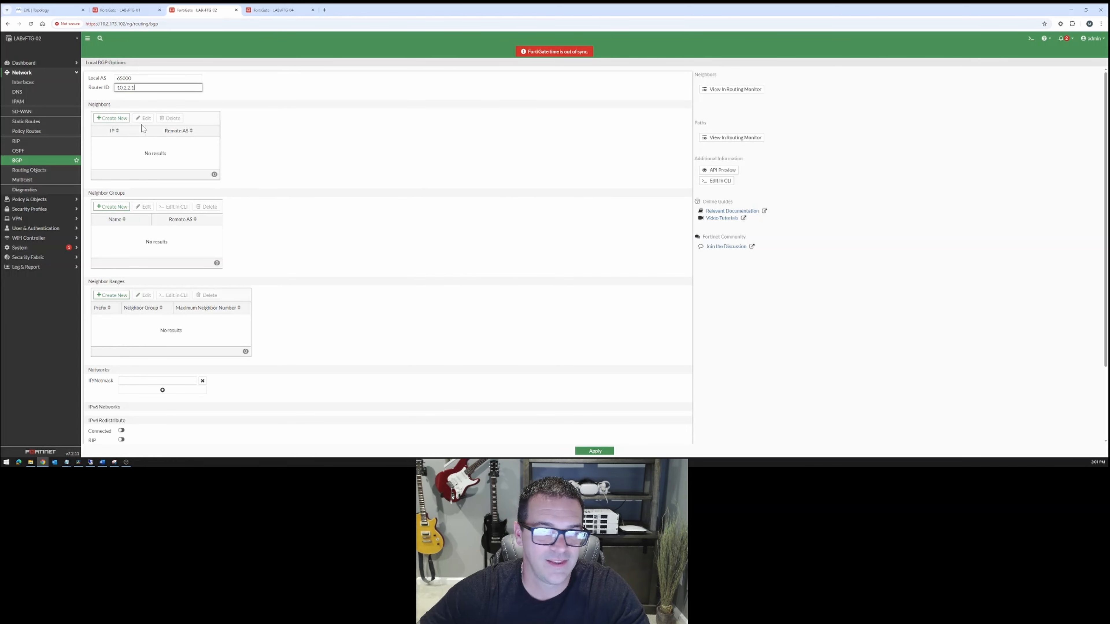
Start a new BGP neighbor on LABvFTG-02 with IP 100.64.0.1, checking the INET tunnel subnet in the topology diagram.
left_click(112, 118)
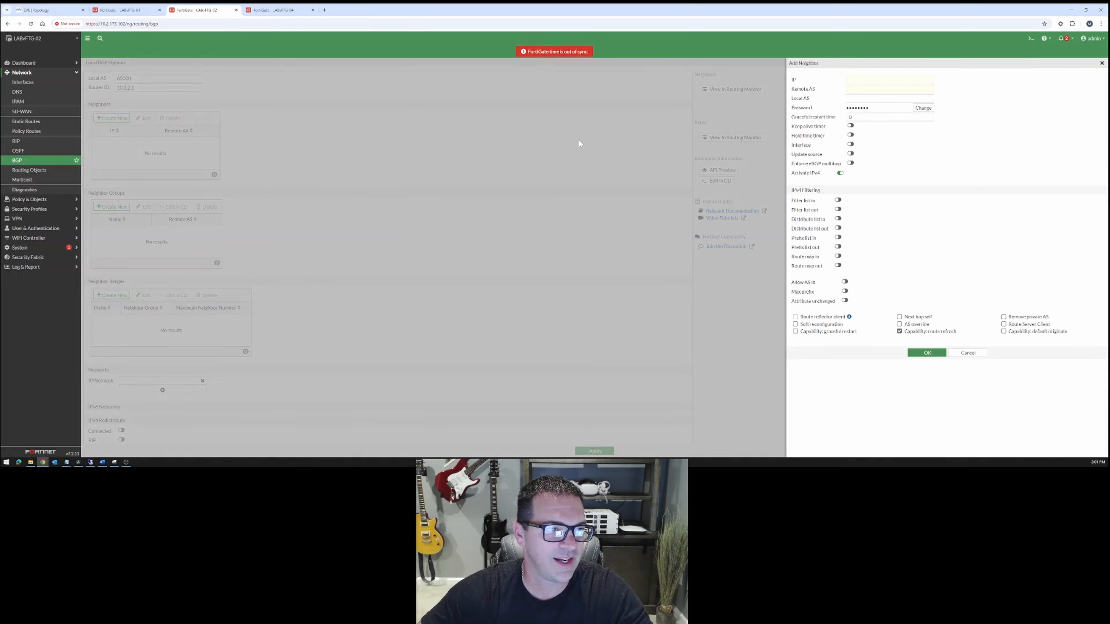
left_click(851, 80)
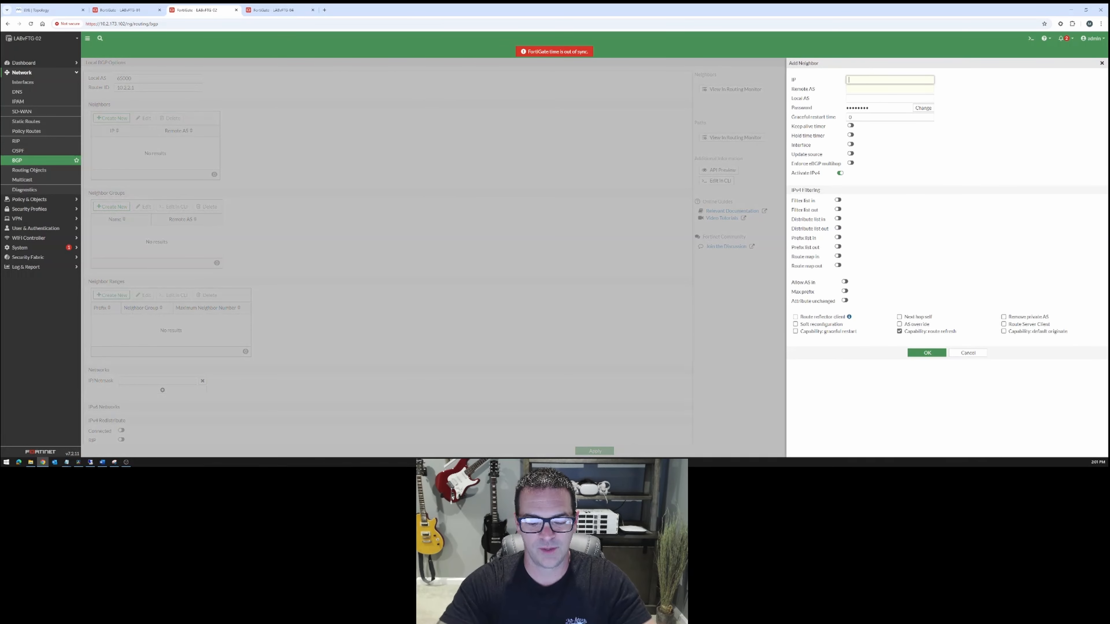
type("100.6")
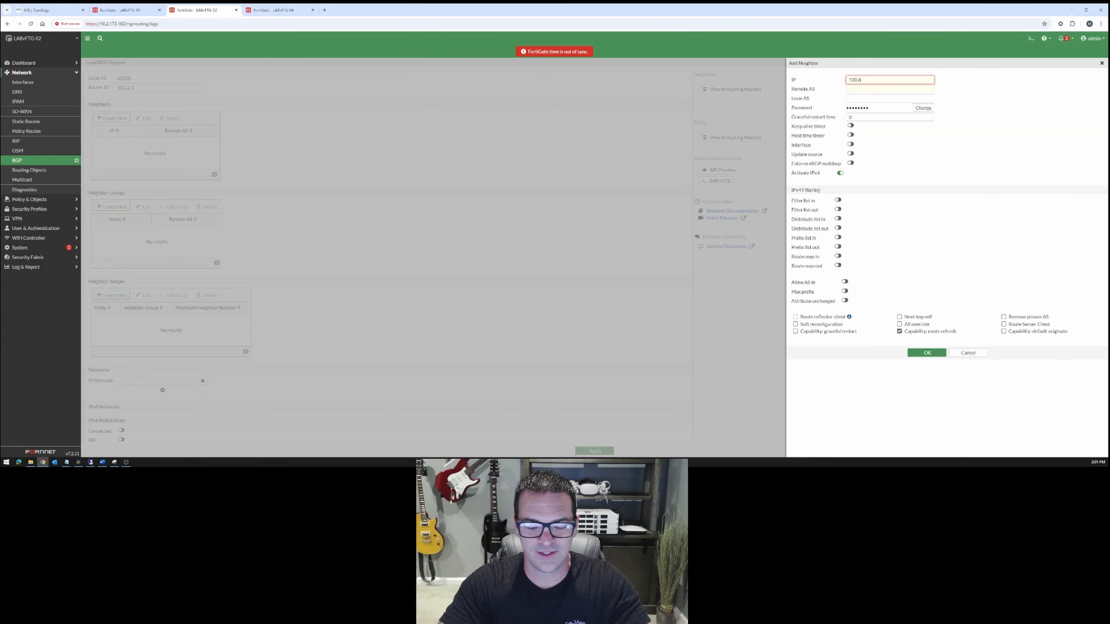
type("4.0.1")
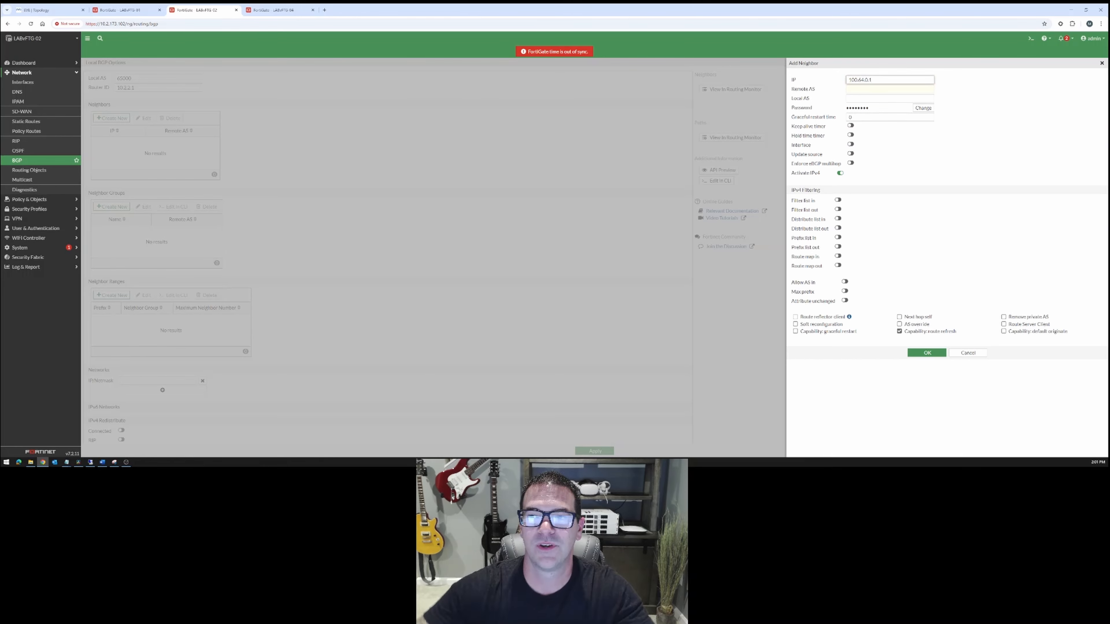
left_click(41, 9)
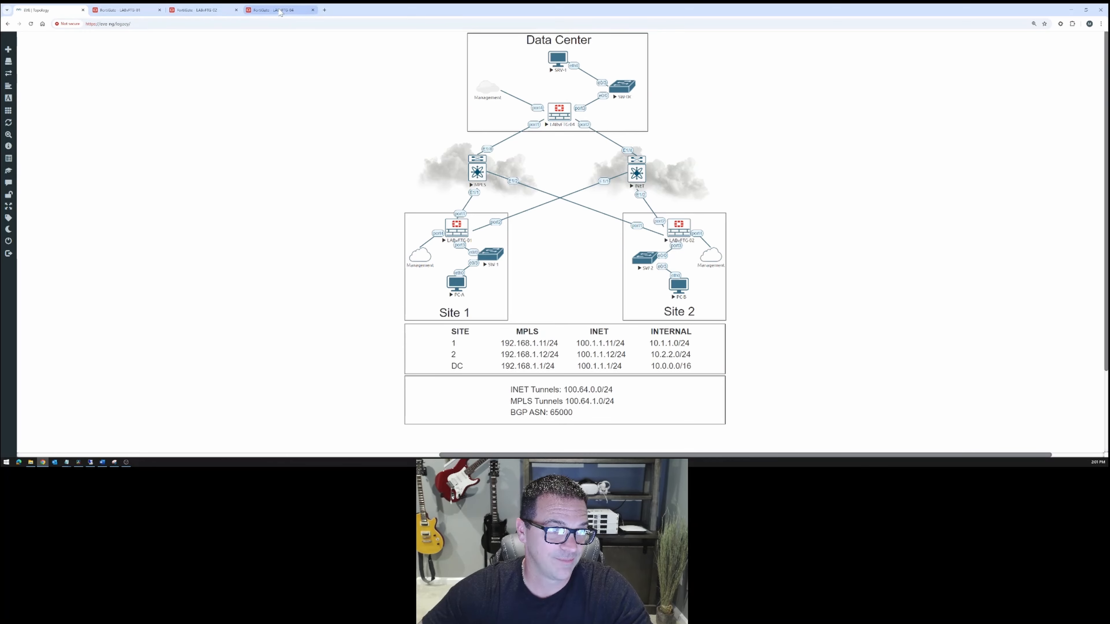
left_click(199, 10)
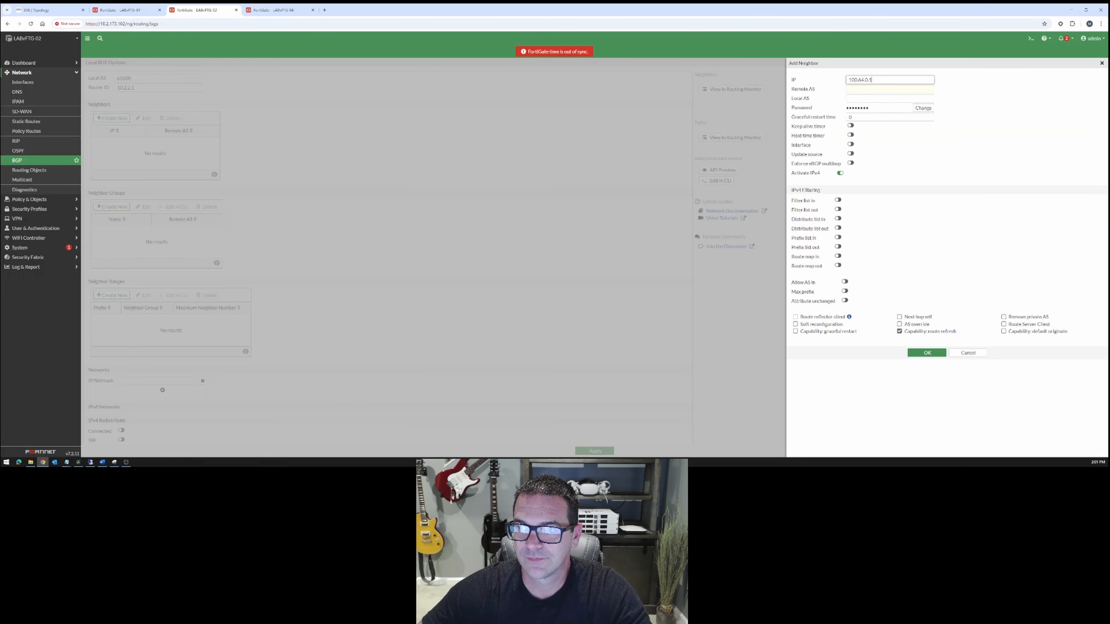
Set the new neighbor's Remote AS to 65000 and leave its Local AS empty.
left_click(884, 90)
type("65")
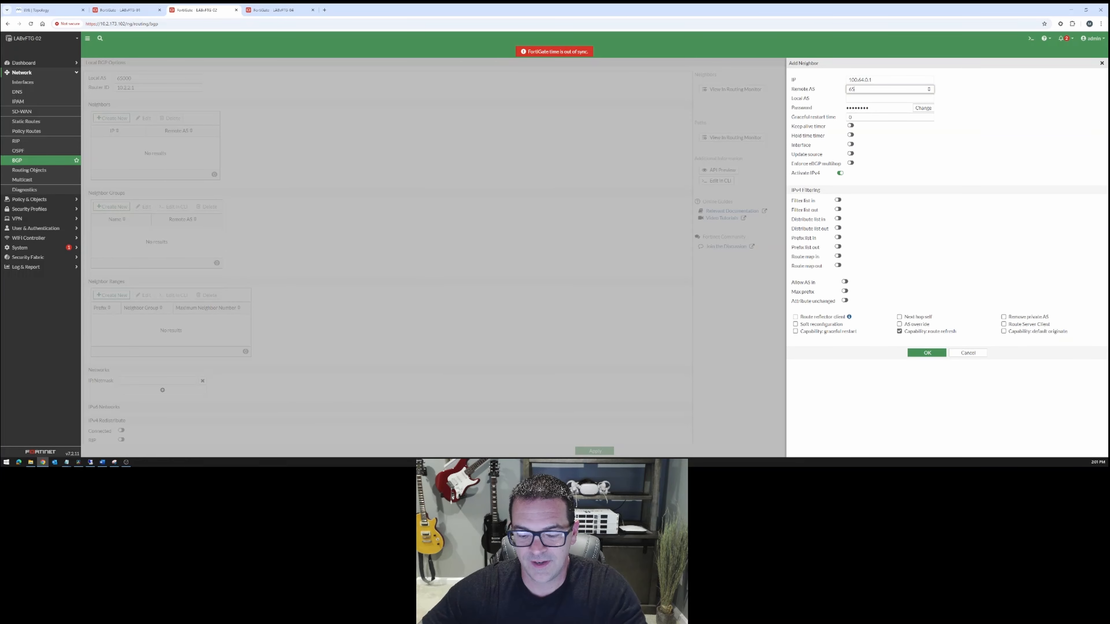
type("000")
key("Tab")
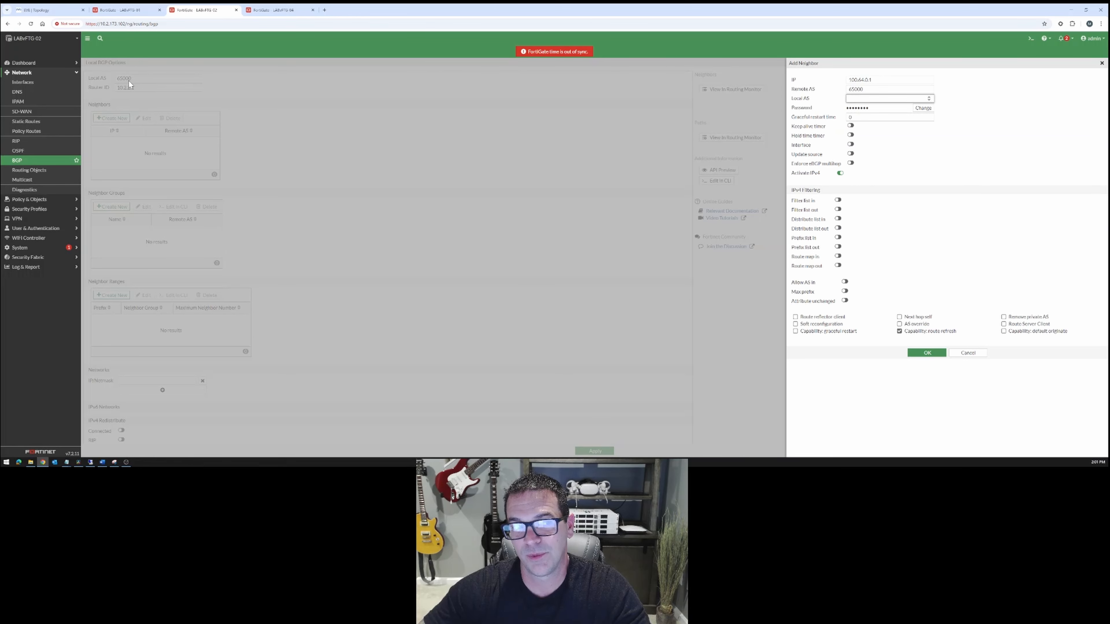
key("shift+Tab")
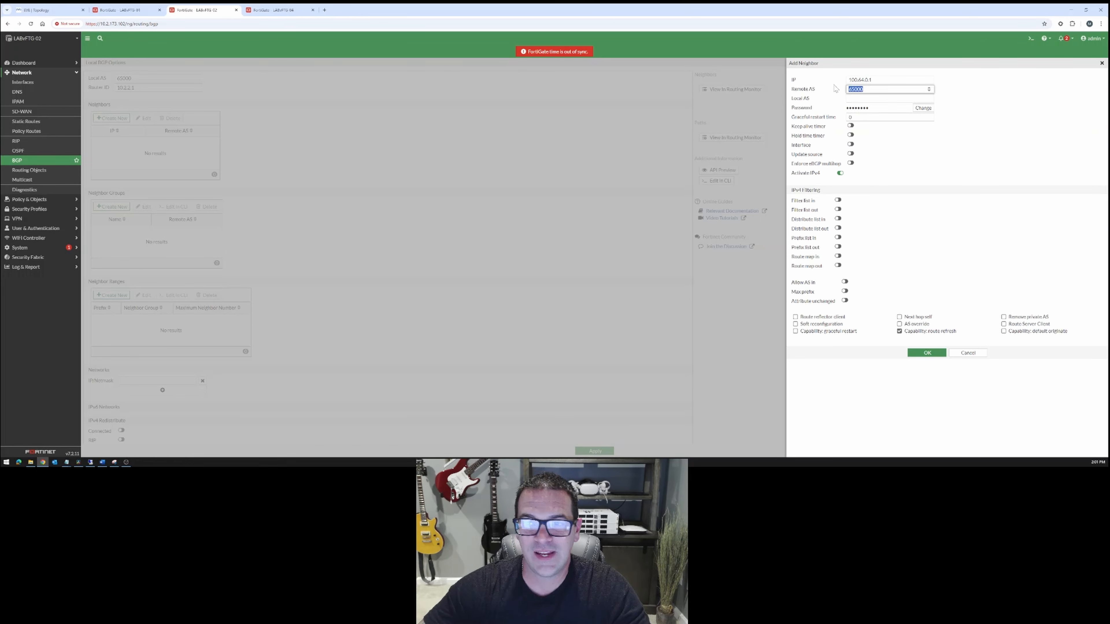
key("Tab")
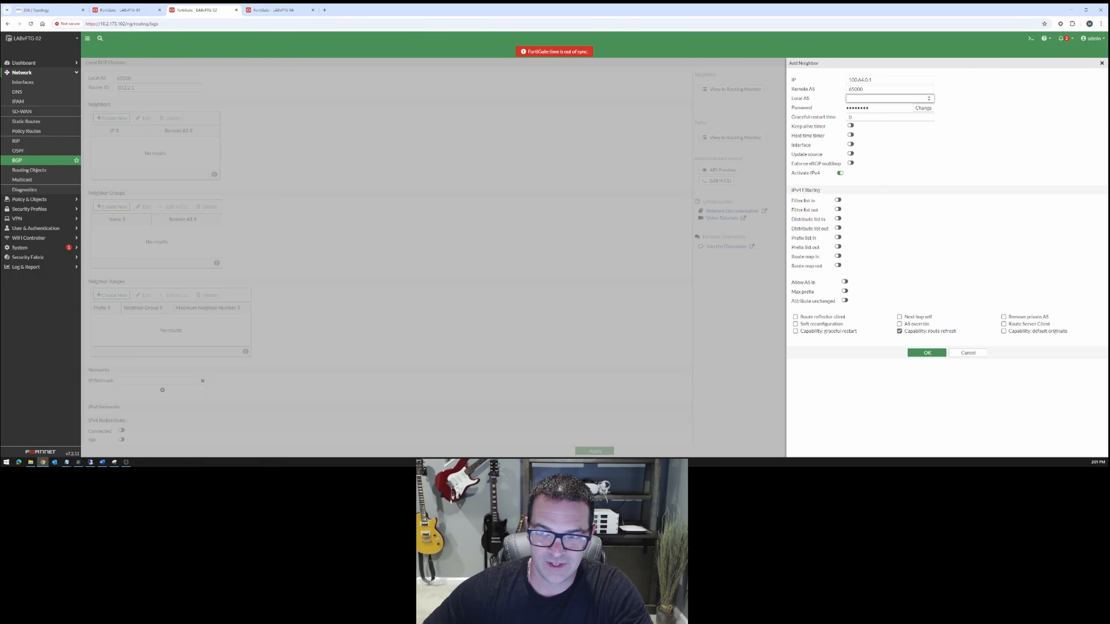
Clear the neighbor's password, enable Soft reconfiguration and Capability: graceful restart, and save the neighbor.
left_click(886, 108)
left_click(922, 108)
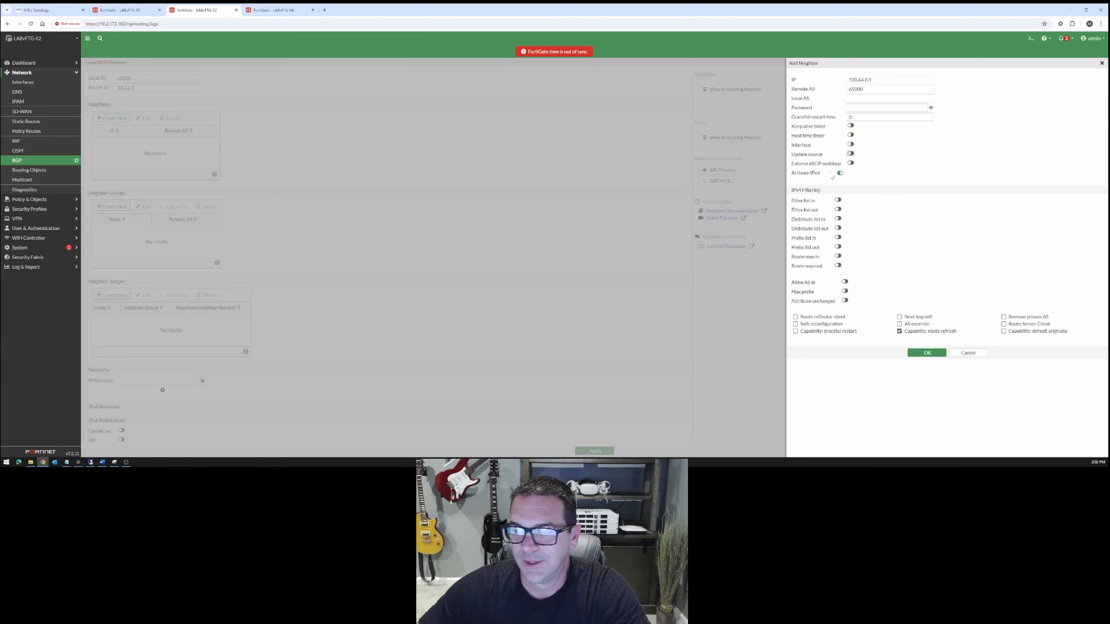
left_click(795, 324)
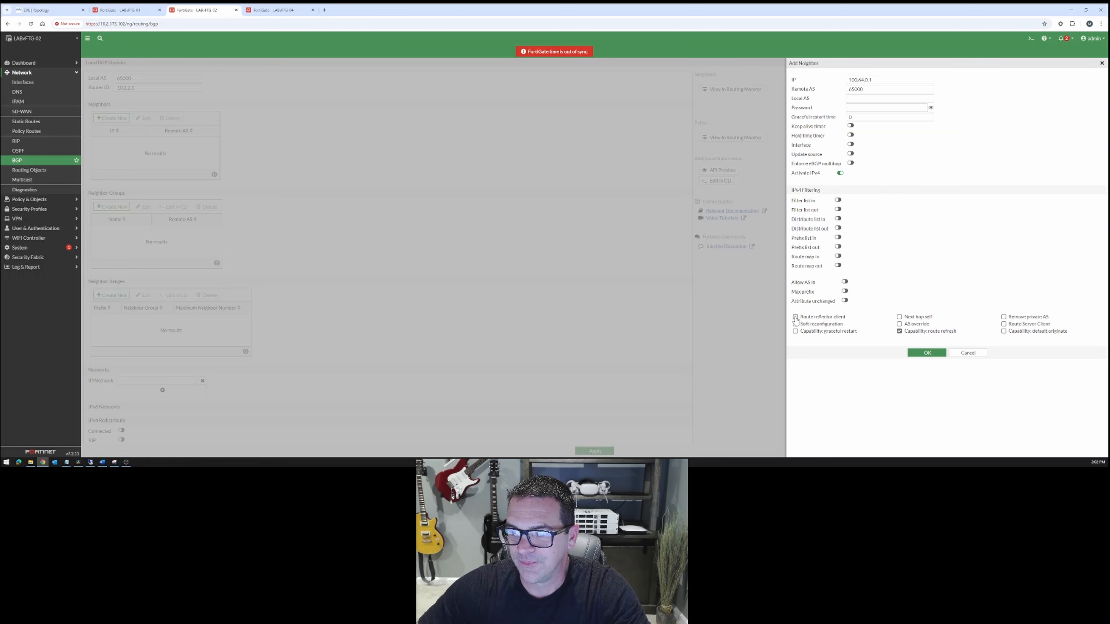
left_click(796, 331)
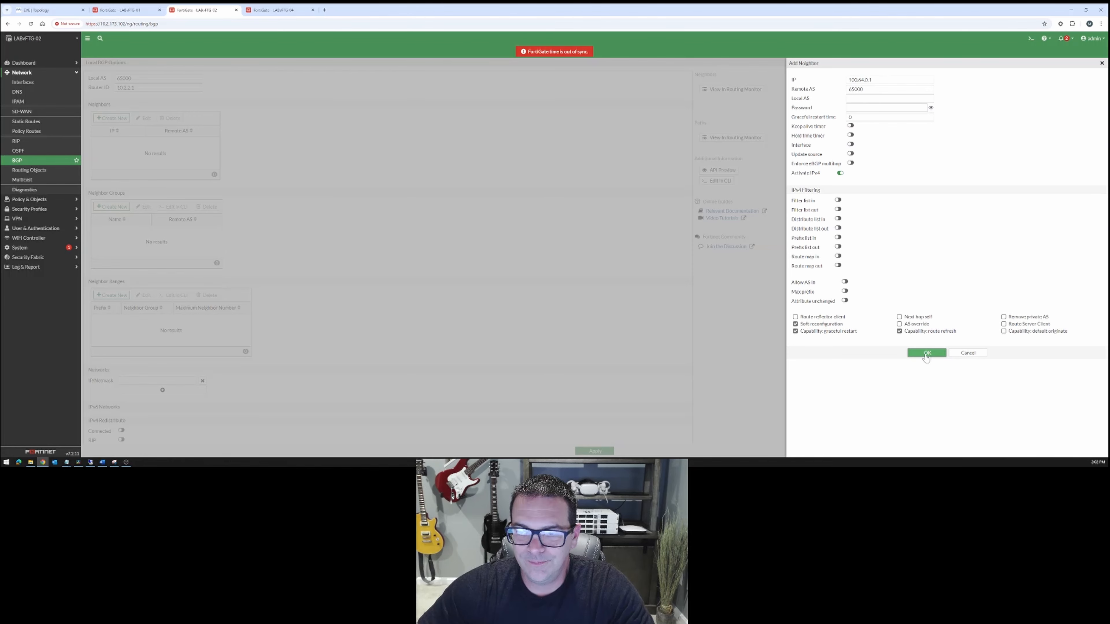
left_click(926, 354)
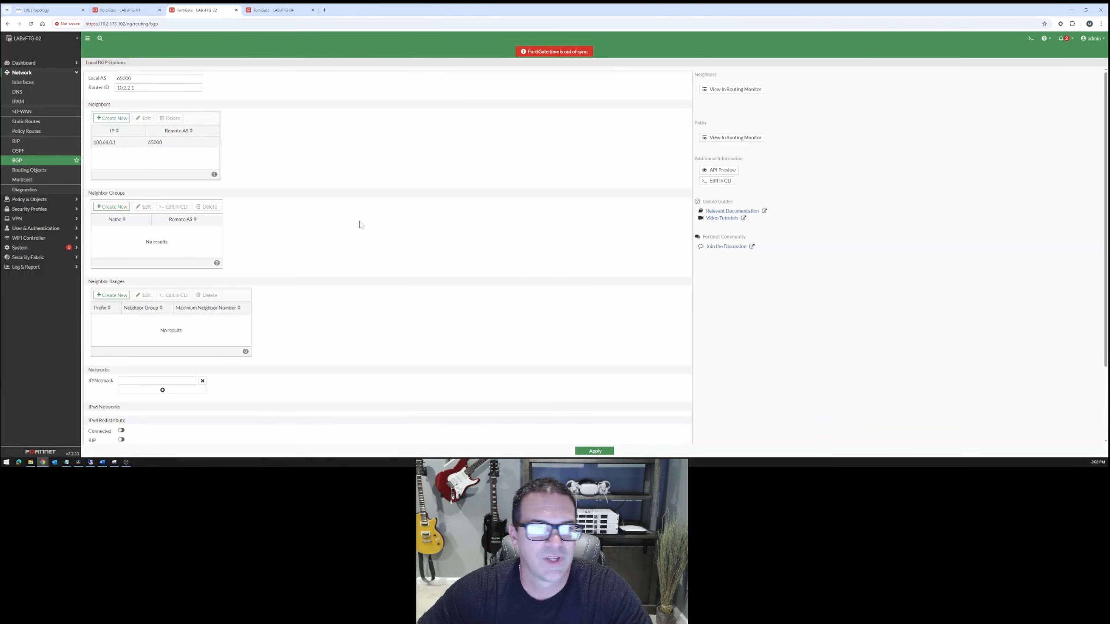
Start a second BGP neighbor on LABvFTG-02 with IP 100.64.1.1 and Remote AS 65000.
left_click(114, 118)
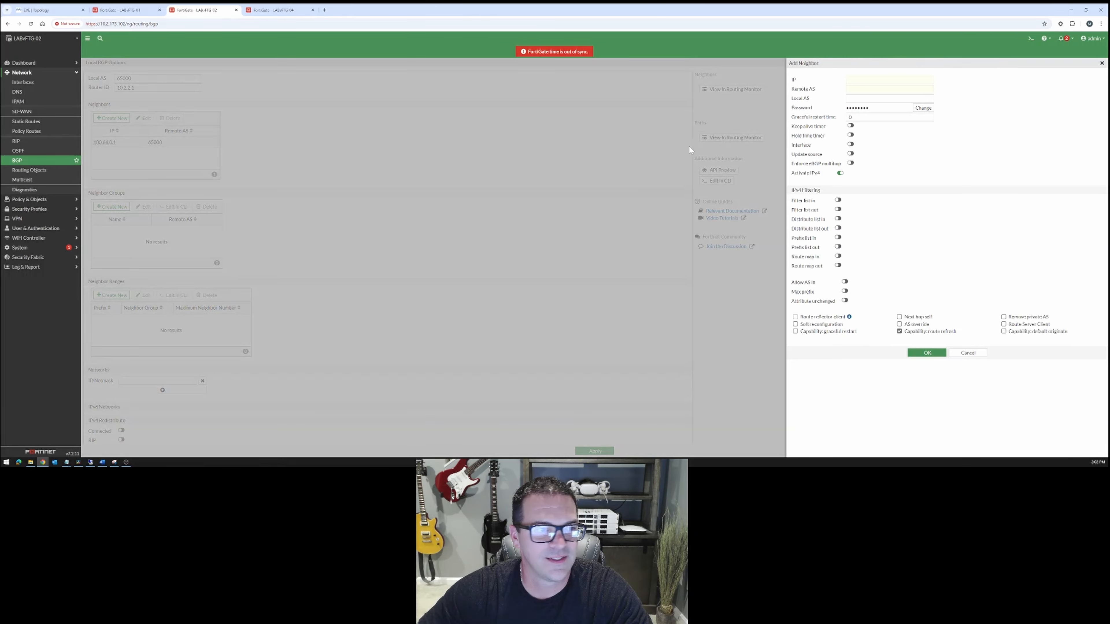
type("100")
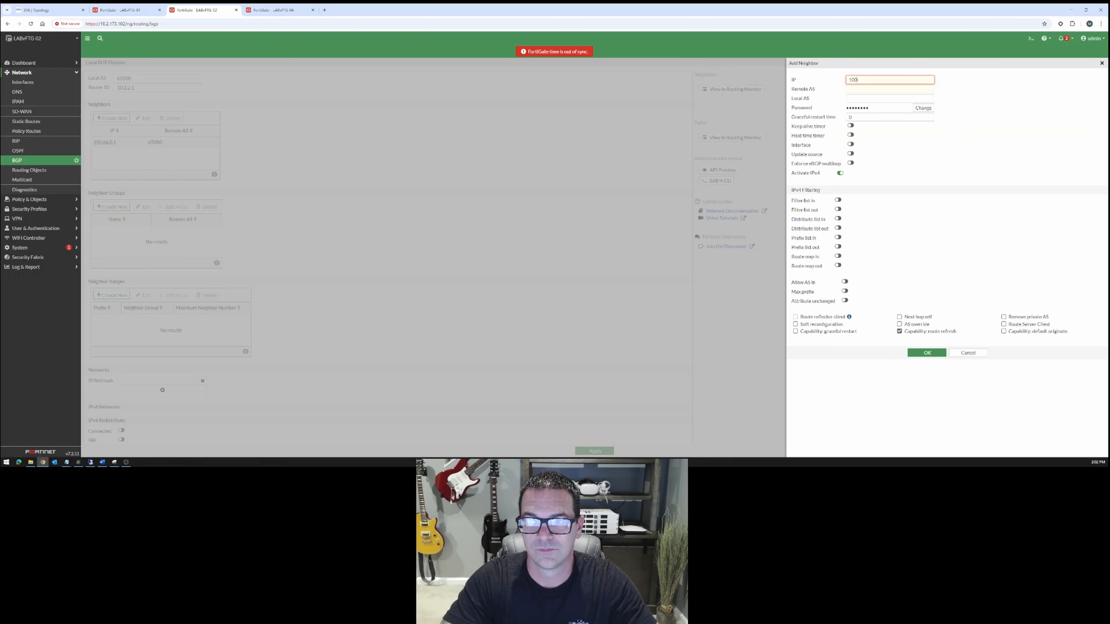
type(".64.1.1")
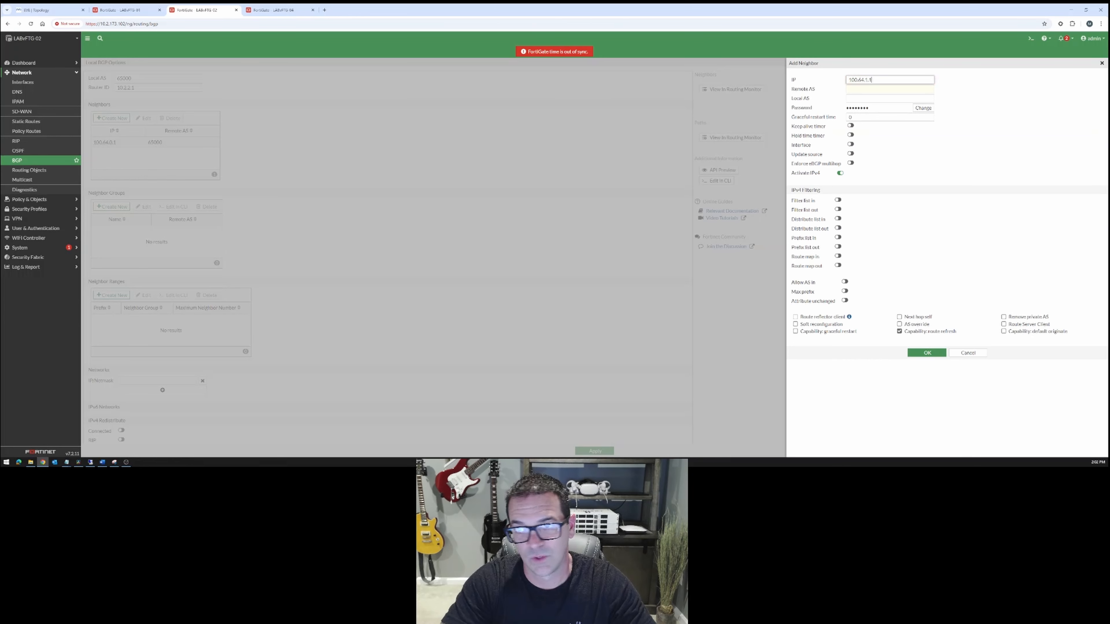
key("Tab")
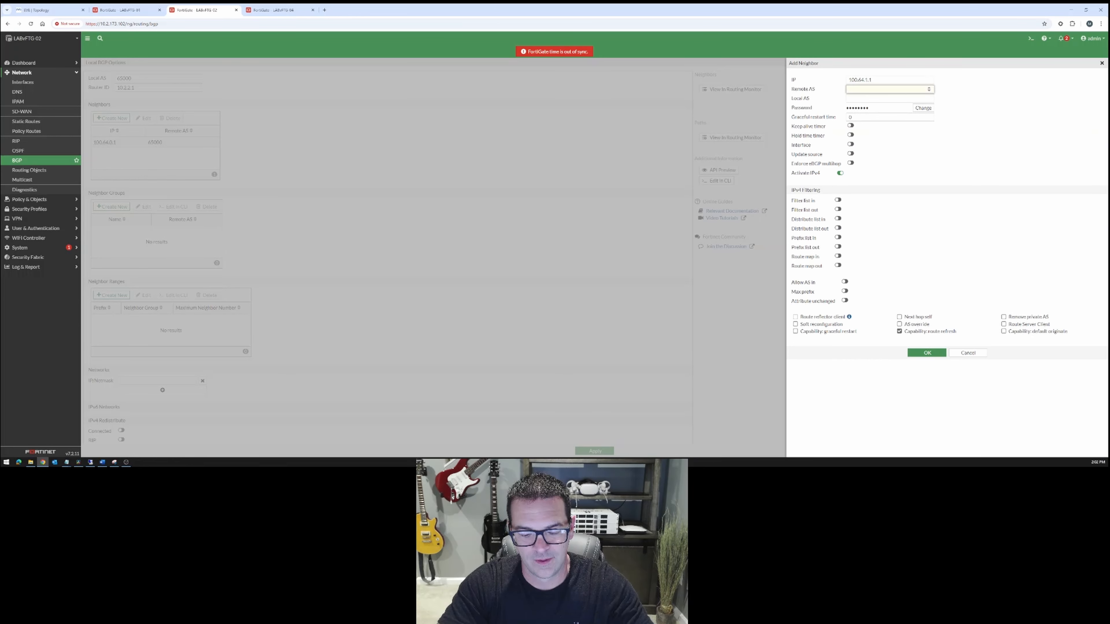
type("65000")
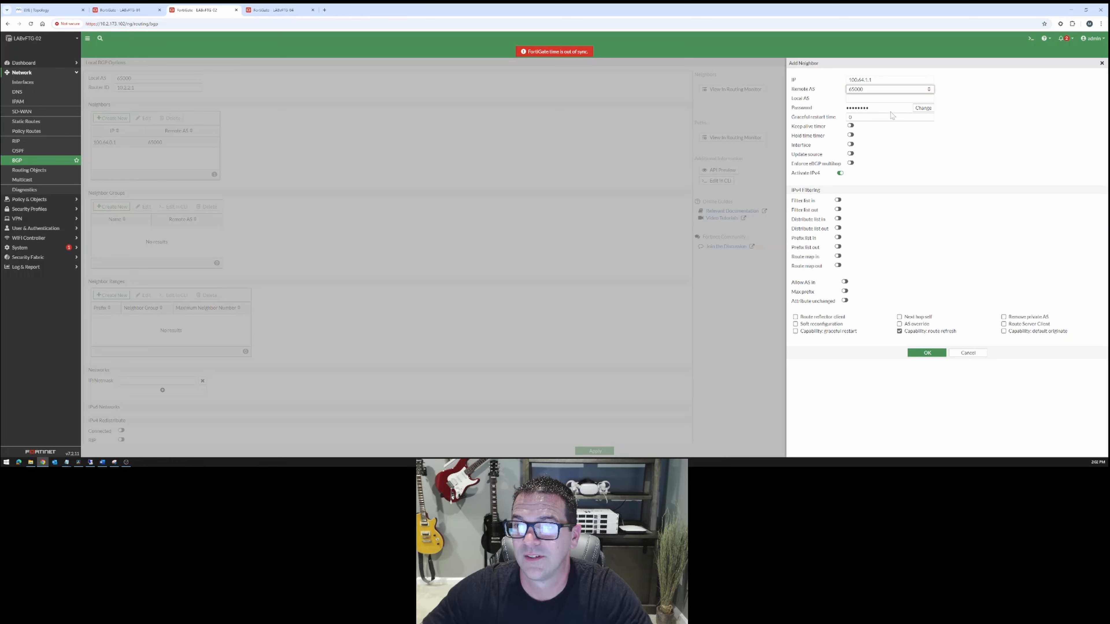
Clear the second neighbor's password, enable Soft reconfiguration and Capability: graceful restart, and save it.
left_click(922, 109)
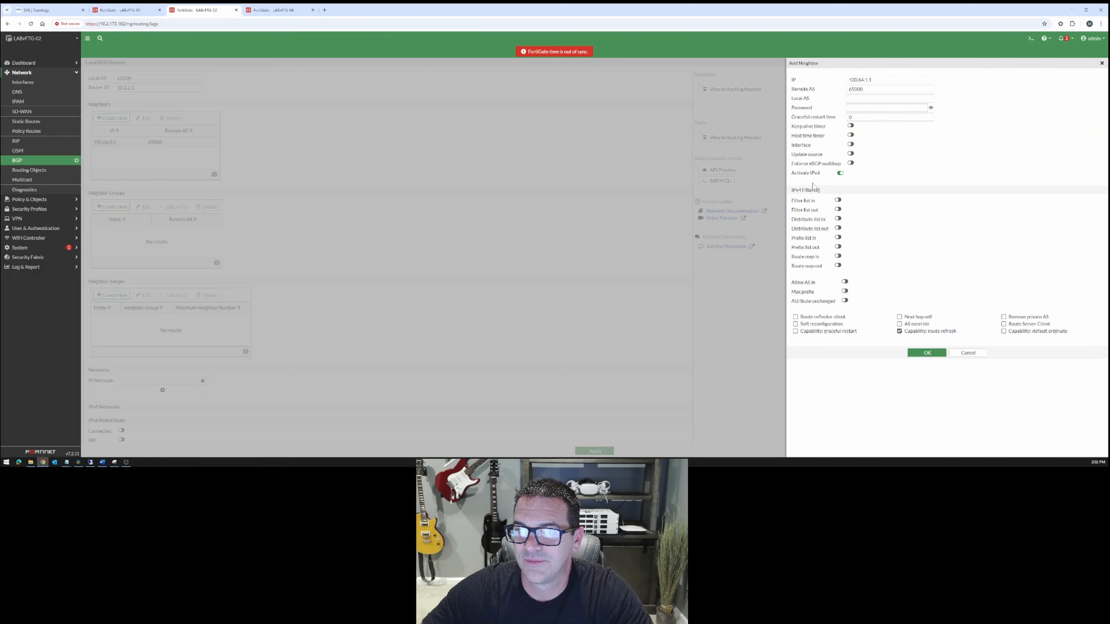
left_click(795, 324)
left_click(795, 331)
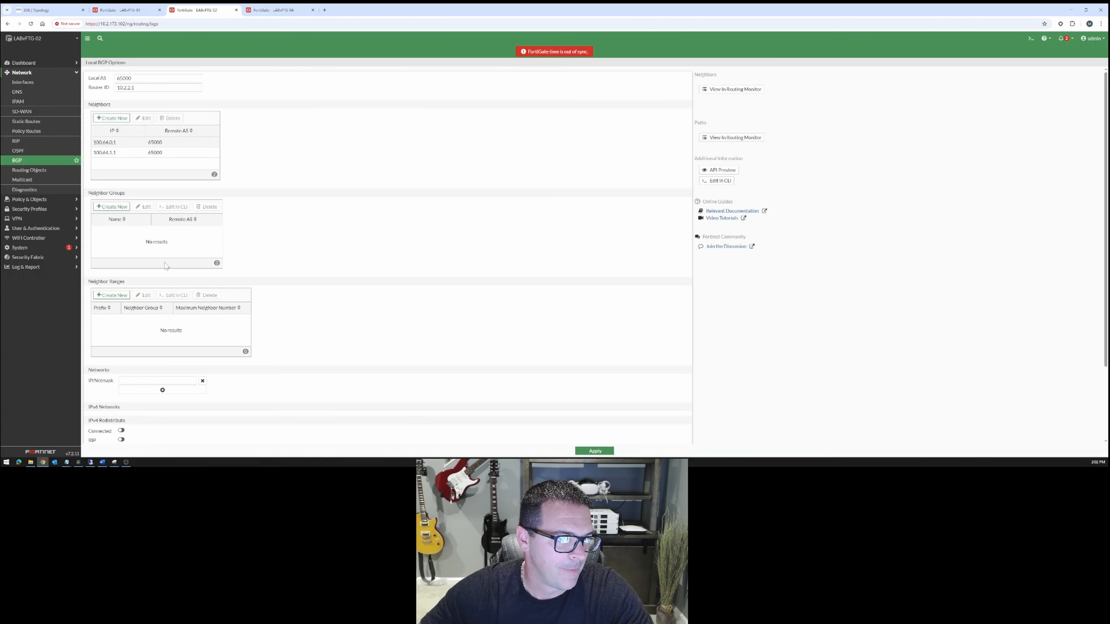
Look up Site 2's internal subnet in the topology, add 10.2.2.0/24 to LABvFTG-02's BGP networks, and apply the configuration.
scroll(312, 251, "down", 2)
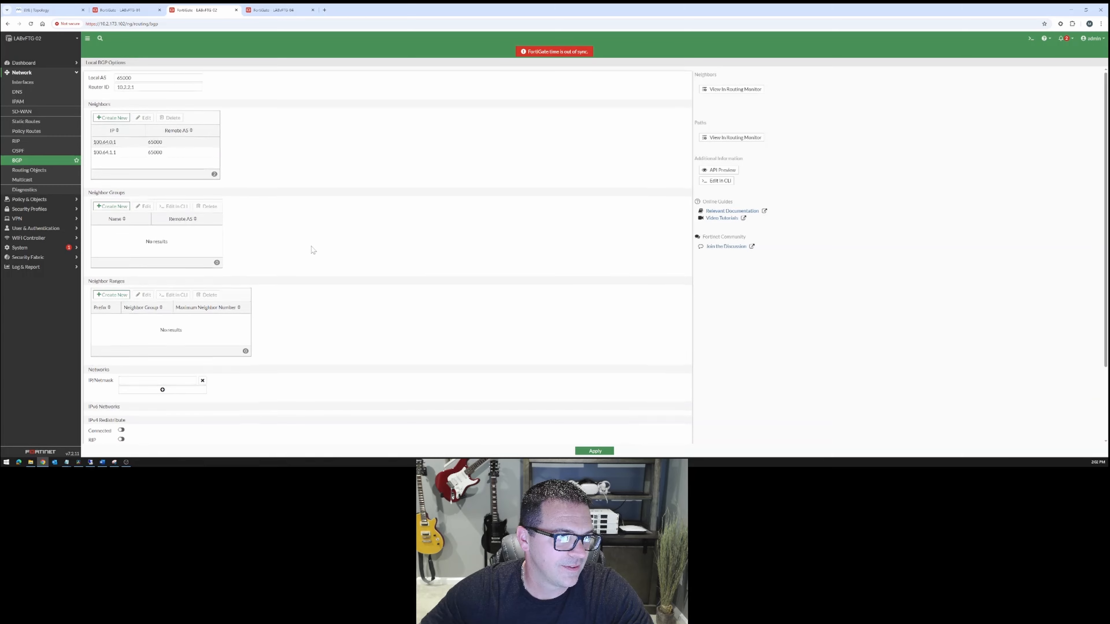
scroll(323, 267, "down", 1)
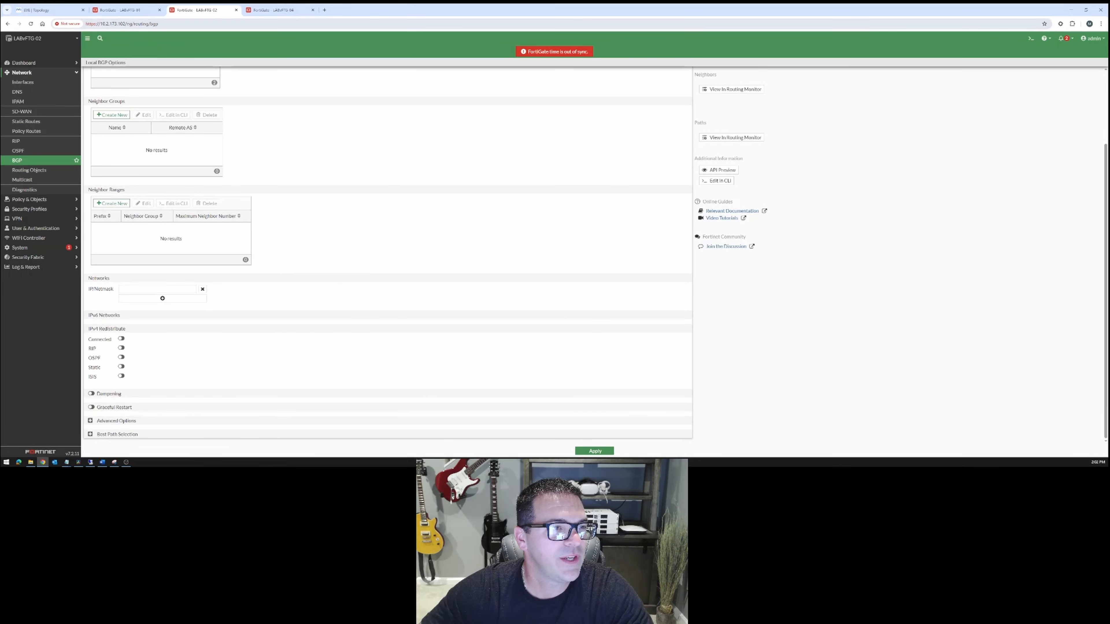
left_click(46, 10)
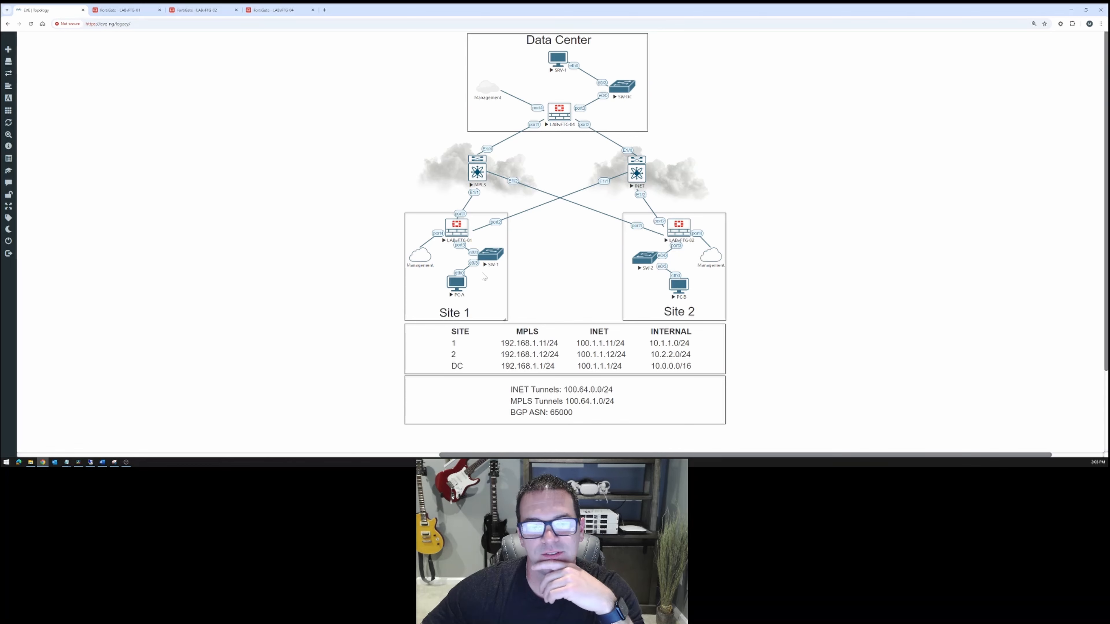
left_click(269, 10)
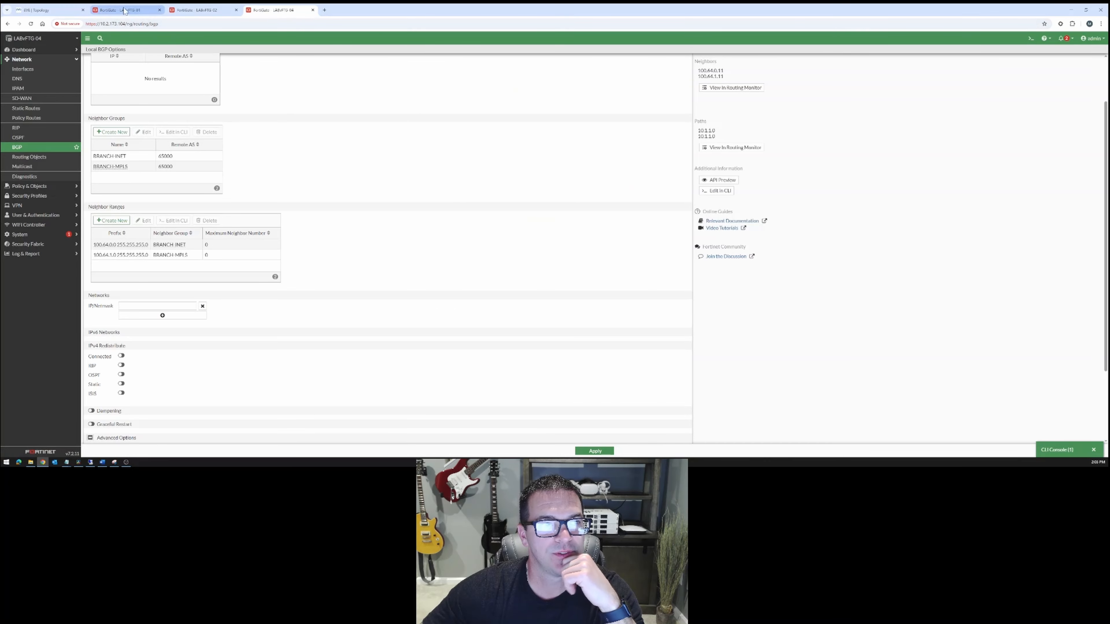
left_click(42, 10)
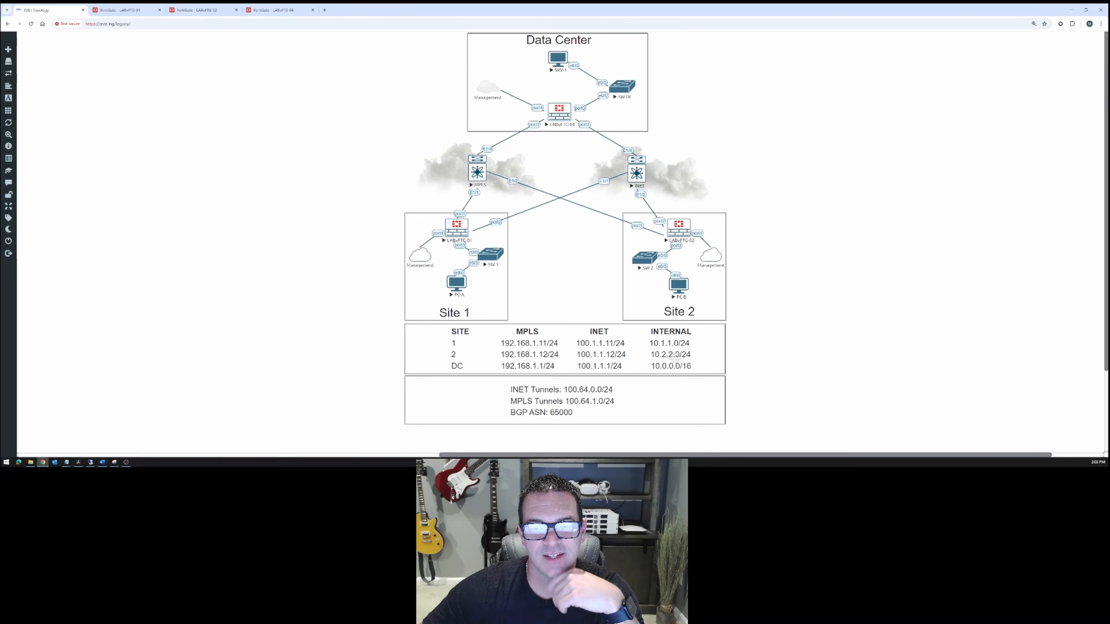
left_click(275, 9)
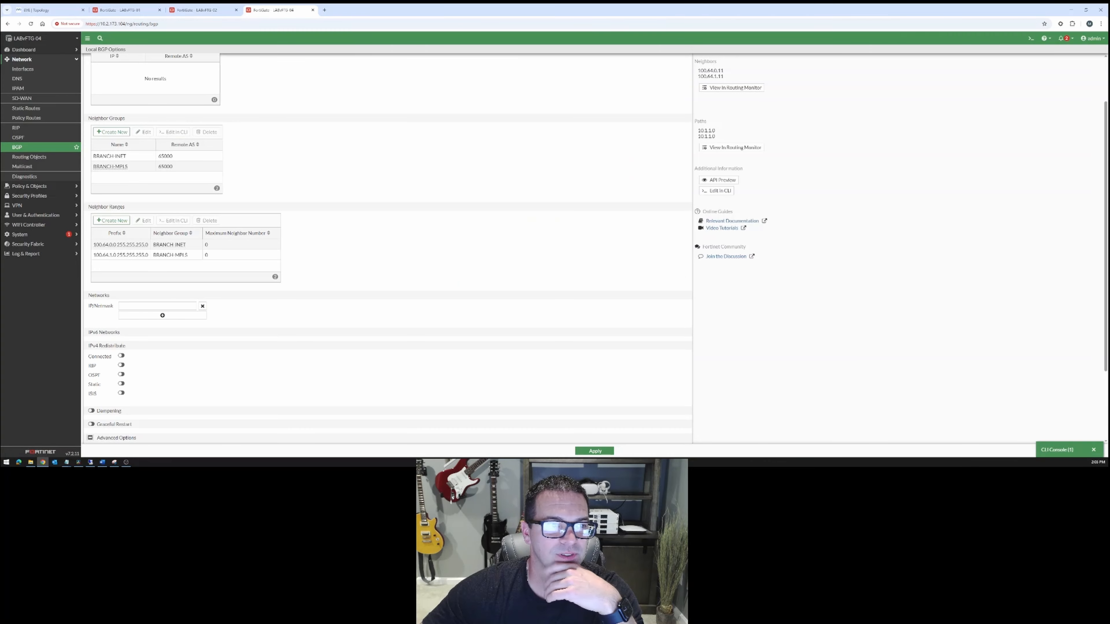
left_click(202, 11)
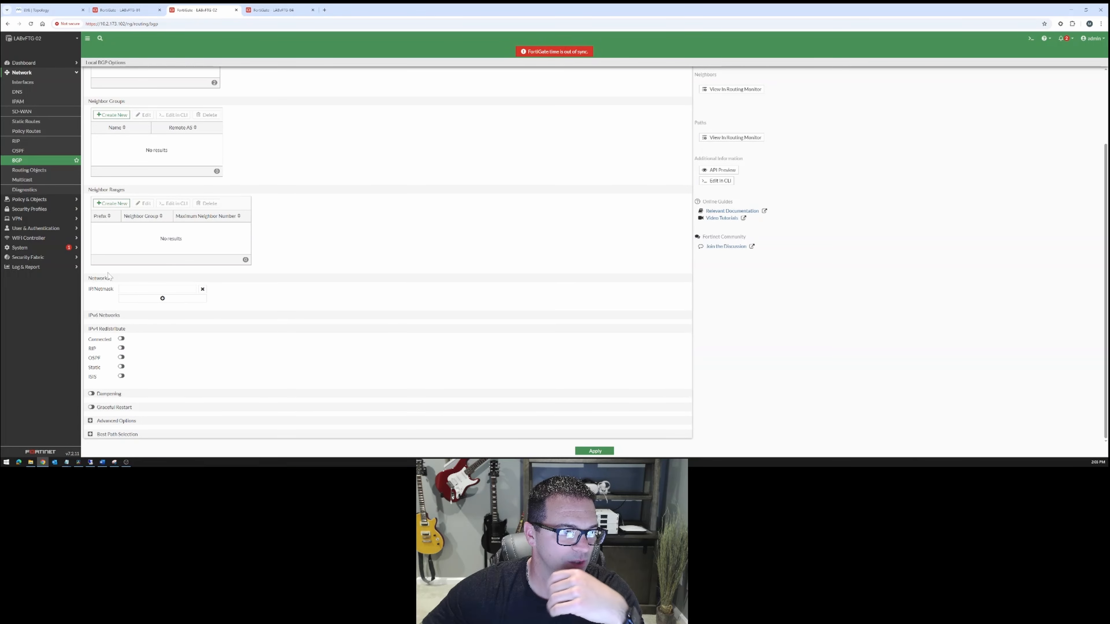
left_click(157, 289)
type("10")
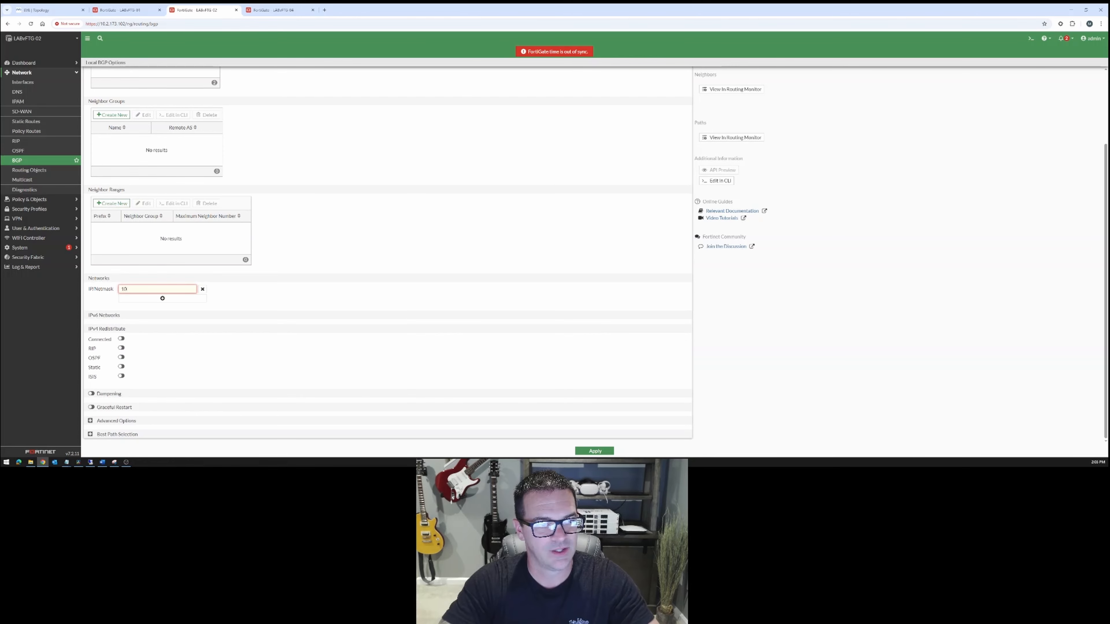
type(".2.2.0/24")
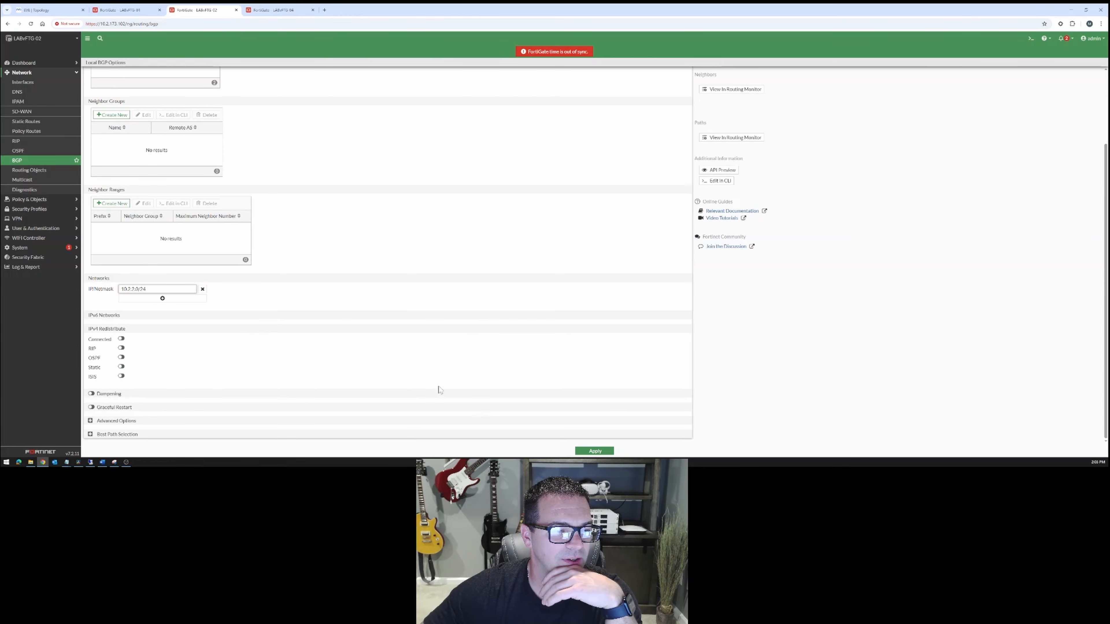
left_click(589, 451)
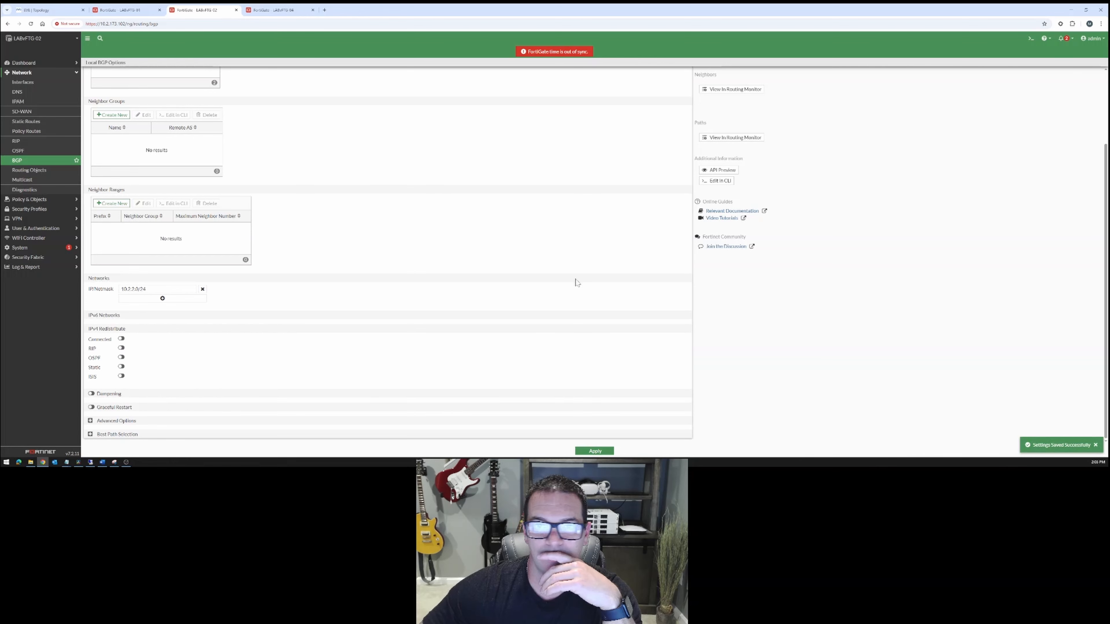
Check the BGP neighbors and paths listed on LABvFTG-04 against the BGP page of LABvFTG-02.
left_click(269, 11)
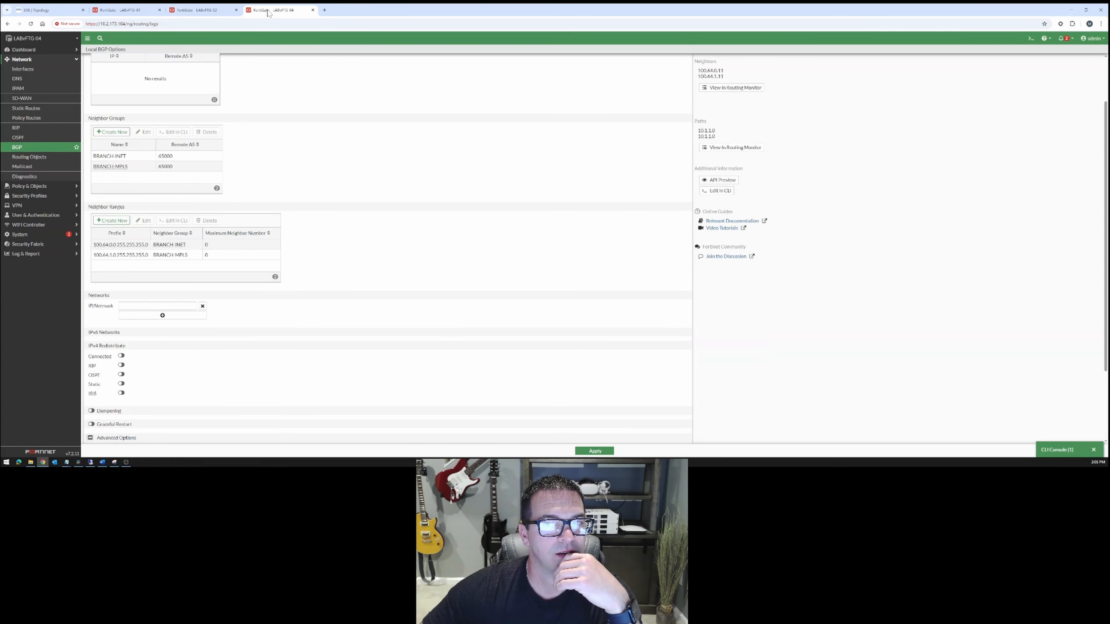
left_click(215, 11)
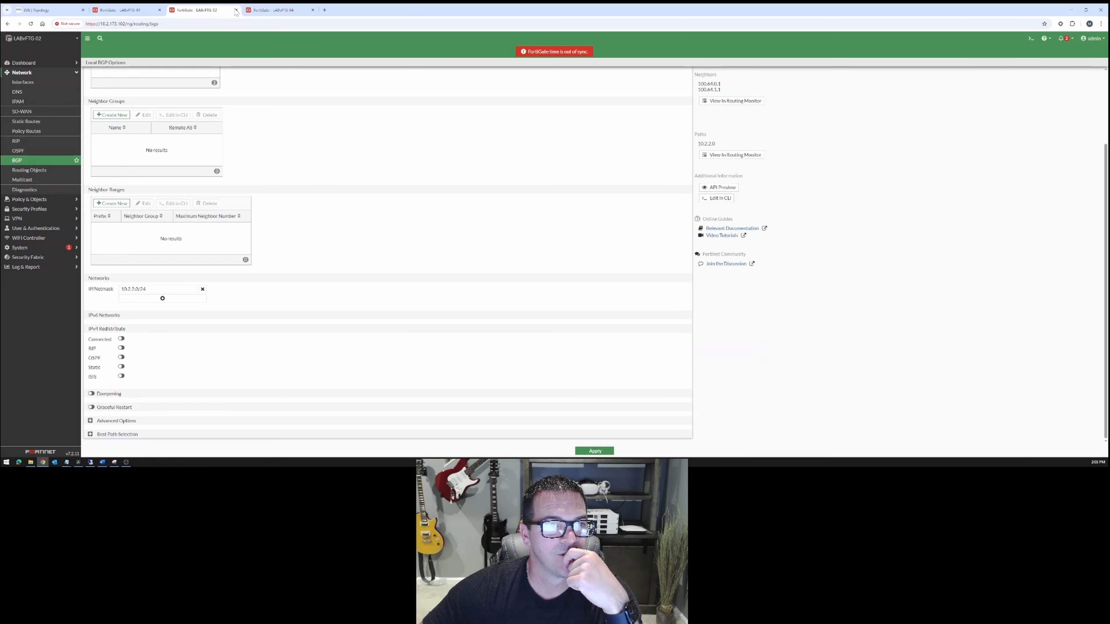
left_click(263, 10)
scroll(256, 145, "up", 2)
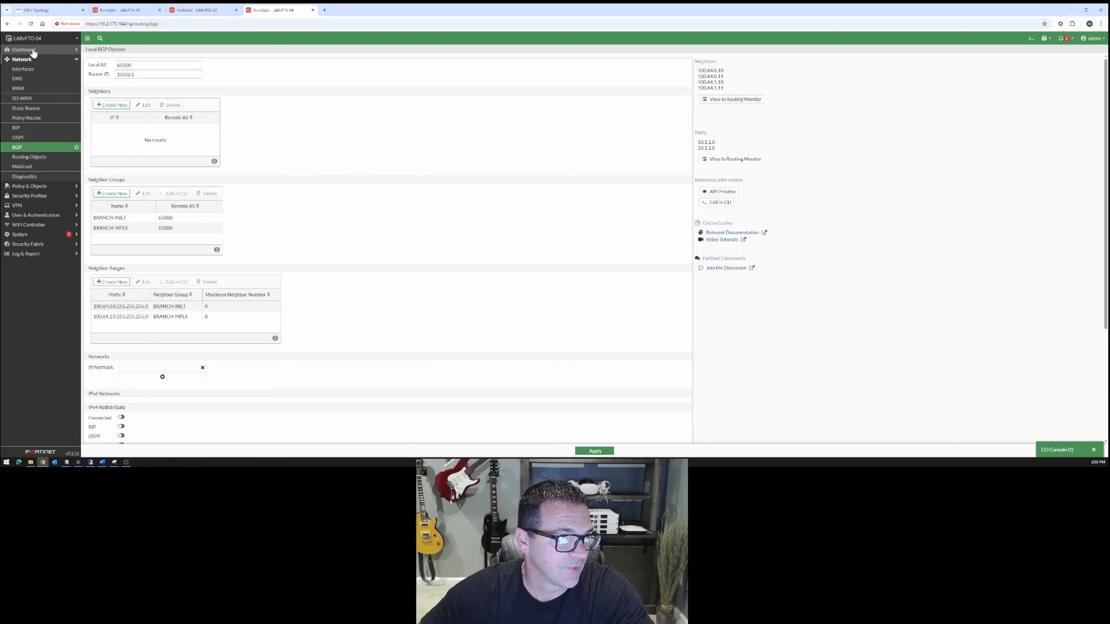
Add a Routing monitor for LABvFTG-04 to its dashboard with the view type BGP Neighbors.
left_click(44, 50)
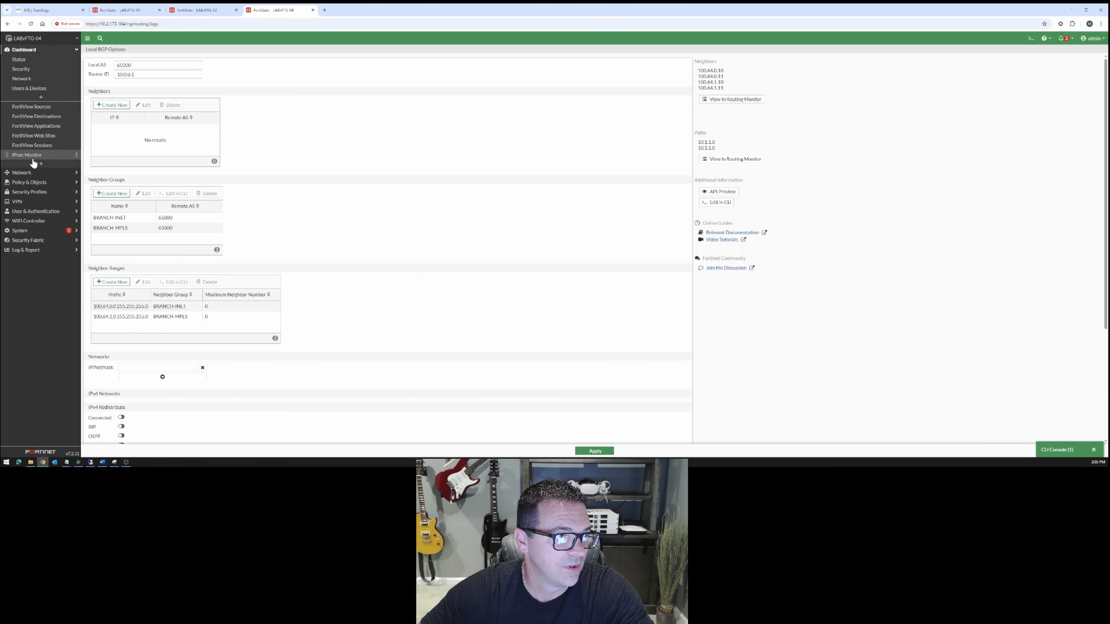
left_click(45, 165)
left_click(45, 165)
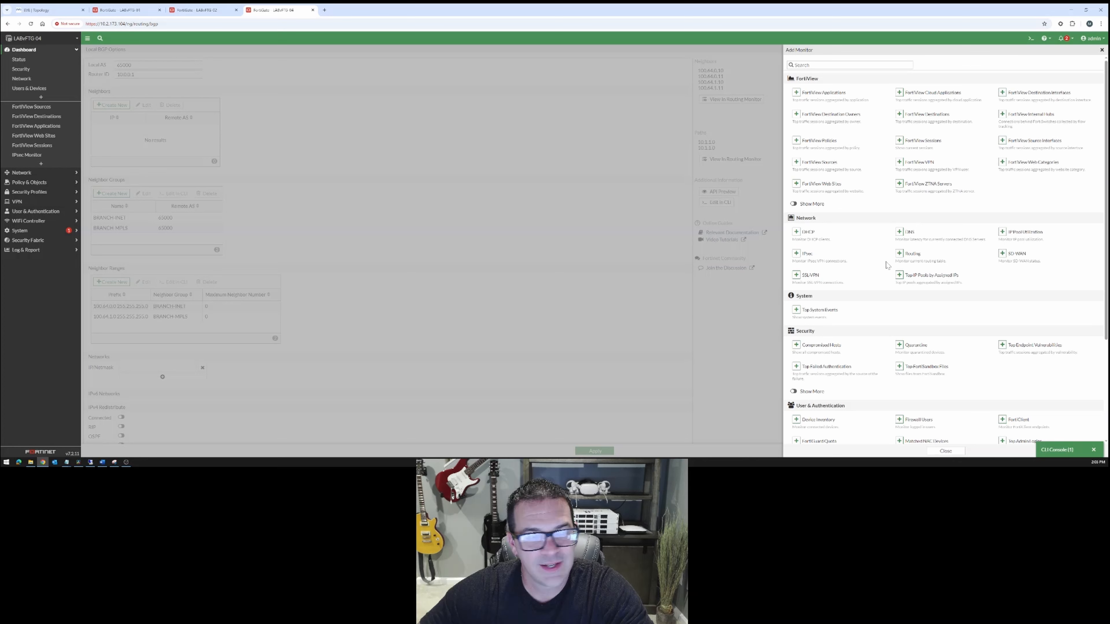
left_click(900, 253)
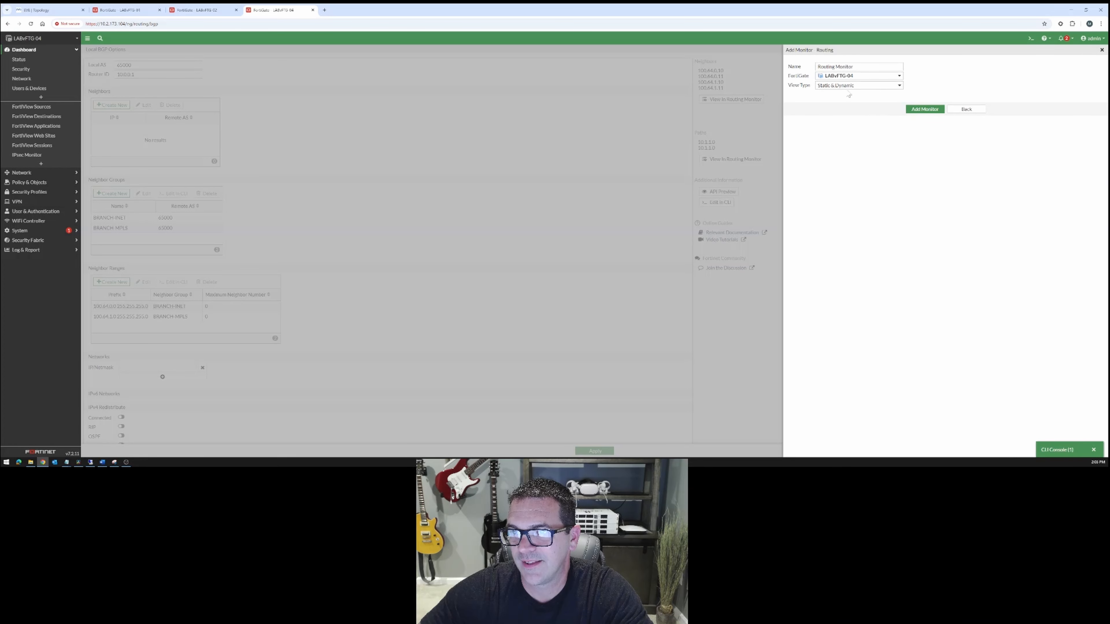
left_click(836, 86)
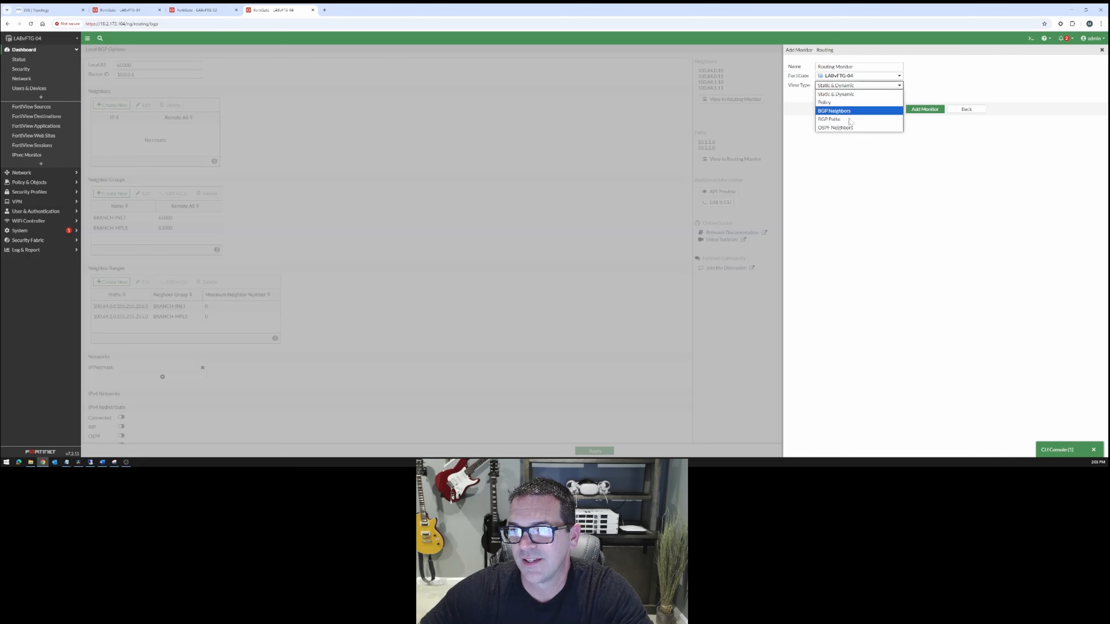
left_click(895, 189)
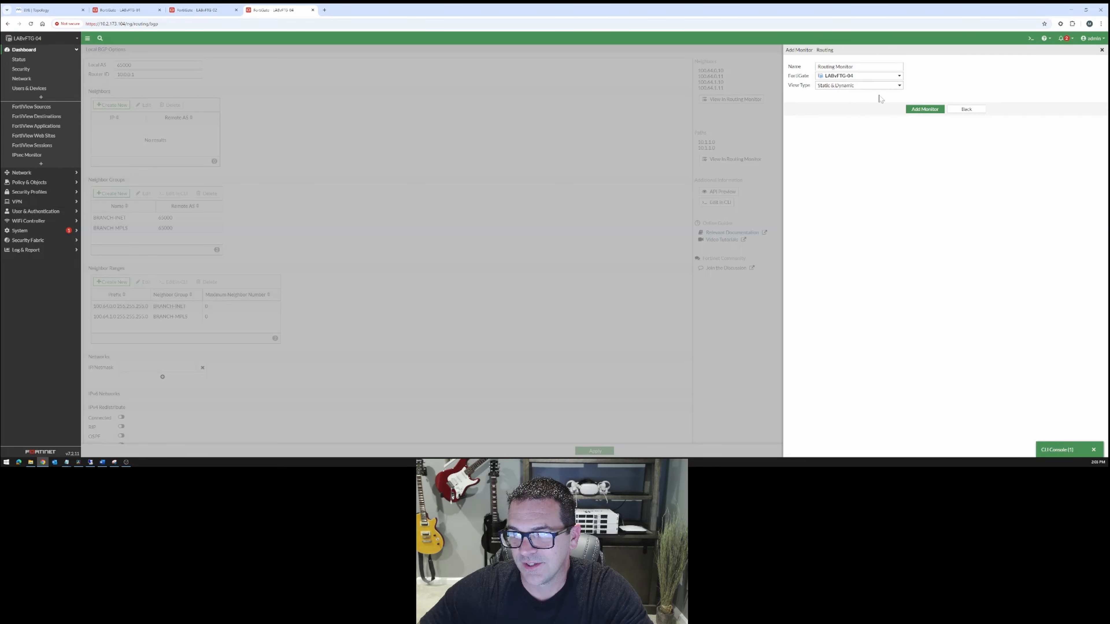
left_click(880, 86)
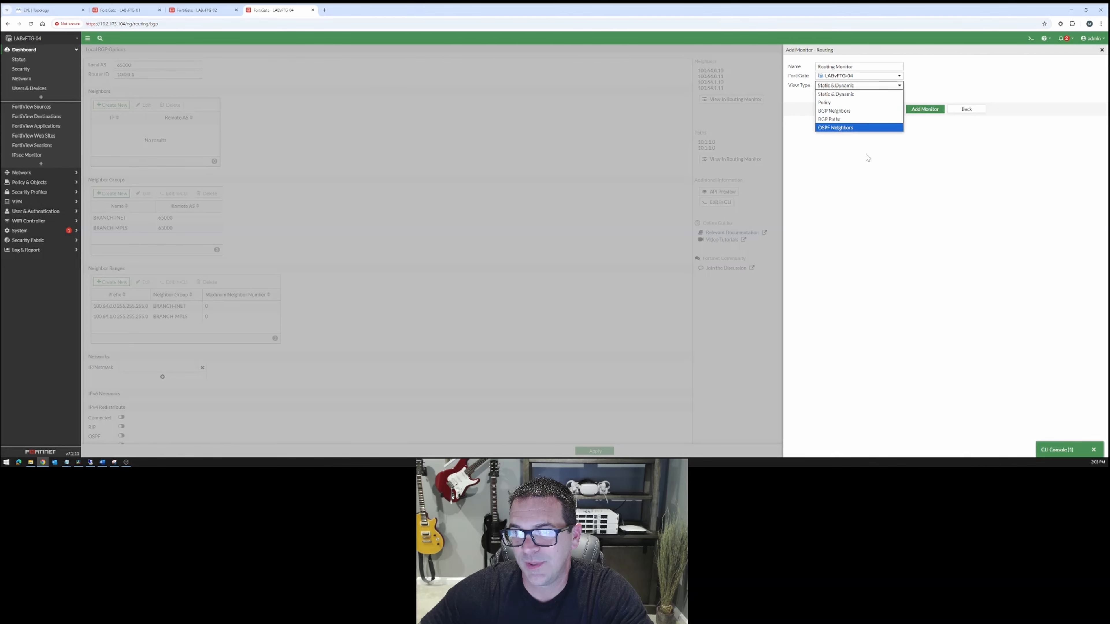
left_click(850, 111)
left_click(924, 109)
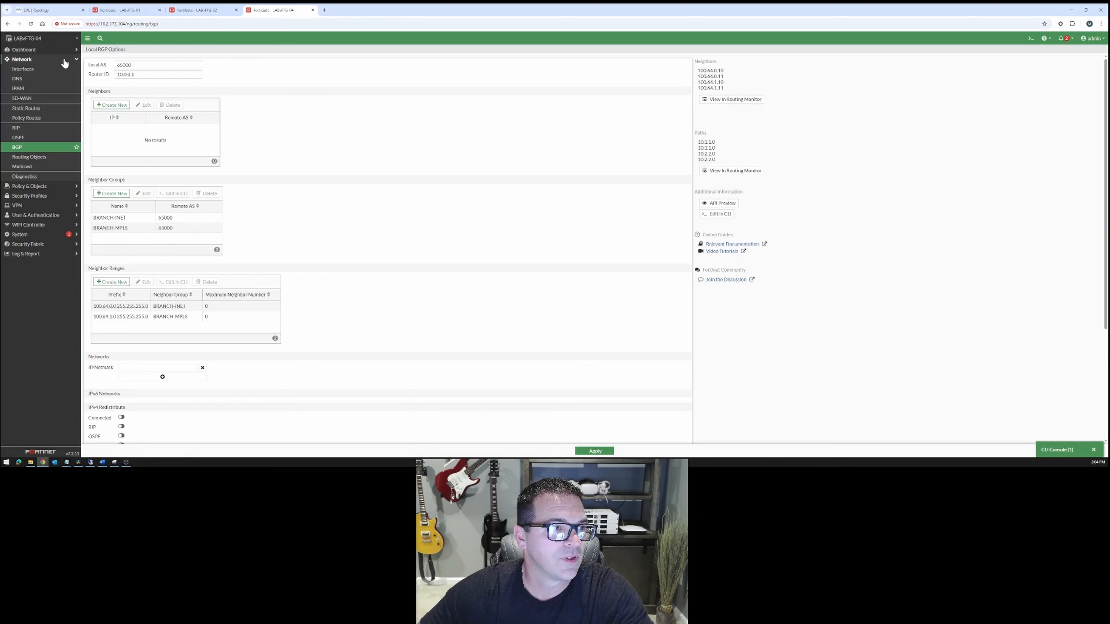
Open the Routing Monitor on LABvFTG-04 and check the state of its BGP neighbors.
left_click(48, 52)
left_click(29, 165)
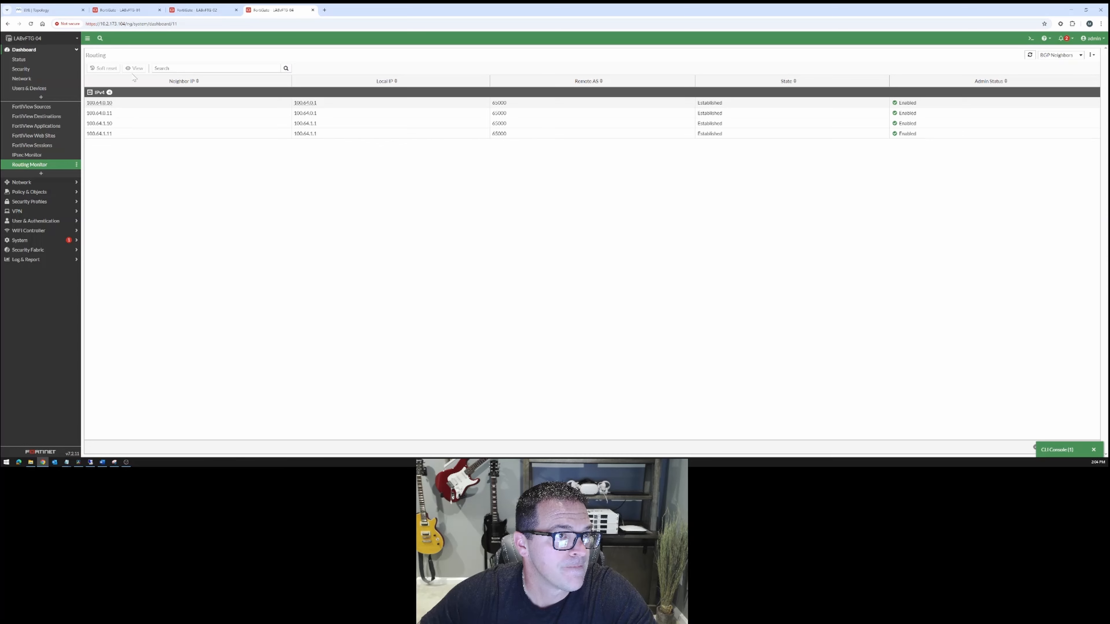
left_click(207, 9)
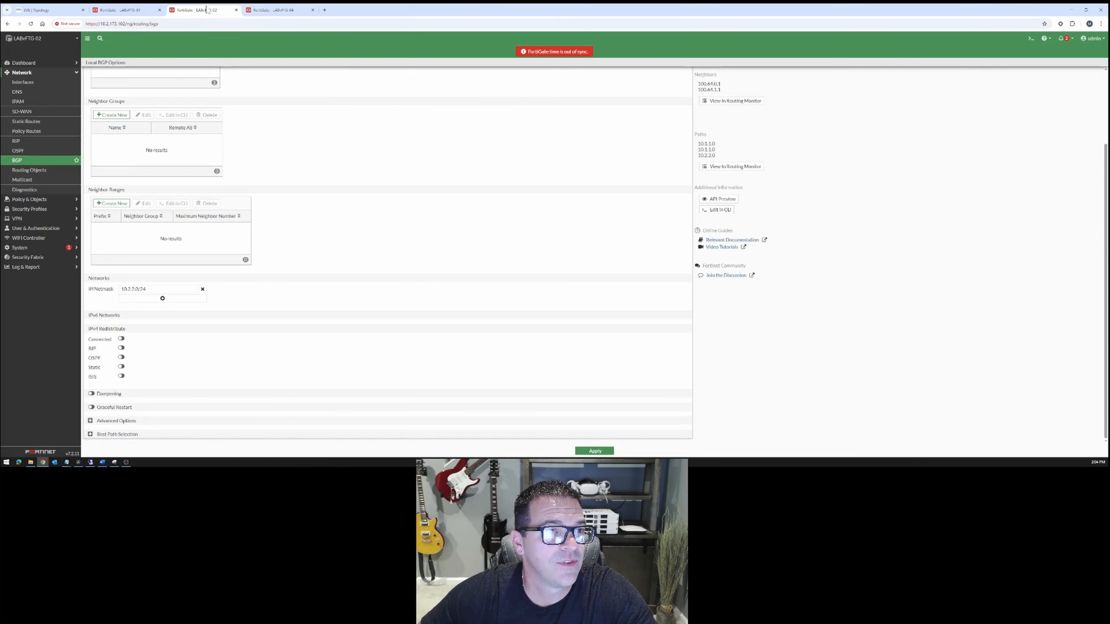
left_click(263, 9)
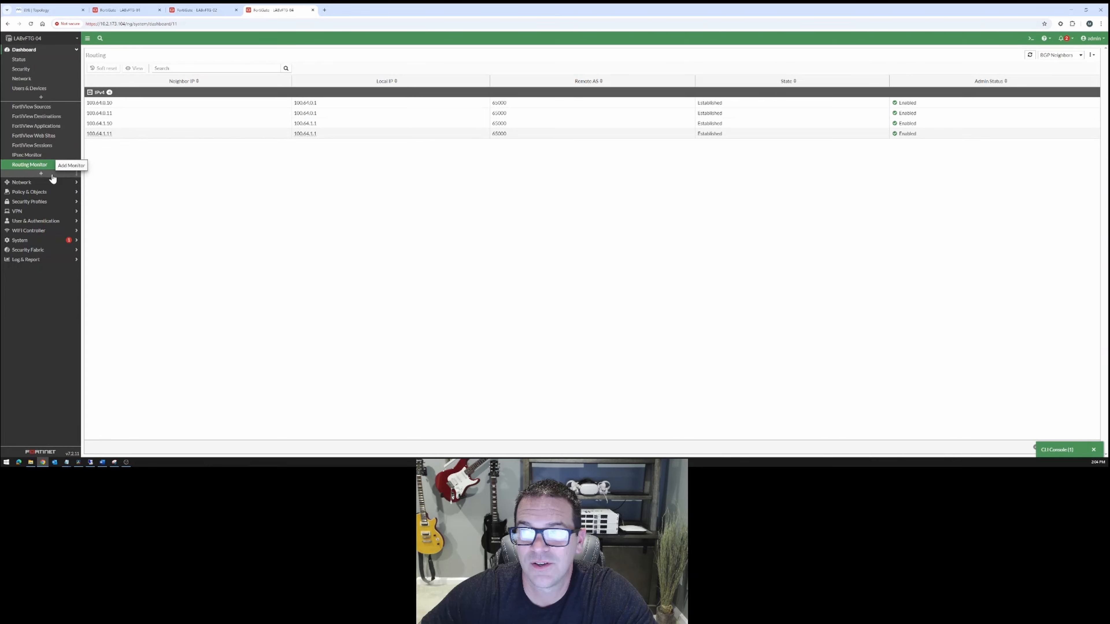
Show the Static & Dynamic routes on LABvFTG-04 and compare the 10.2.2.0/24 route with the network advertised on LABvFTG-02.
left_click(1064, 56)
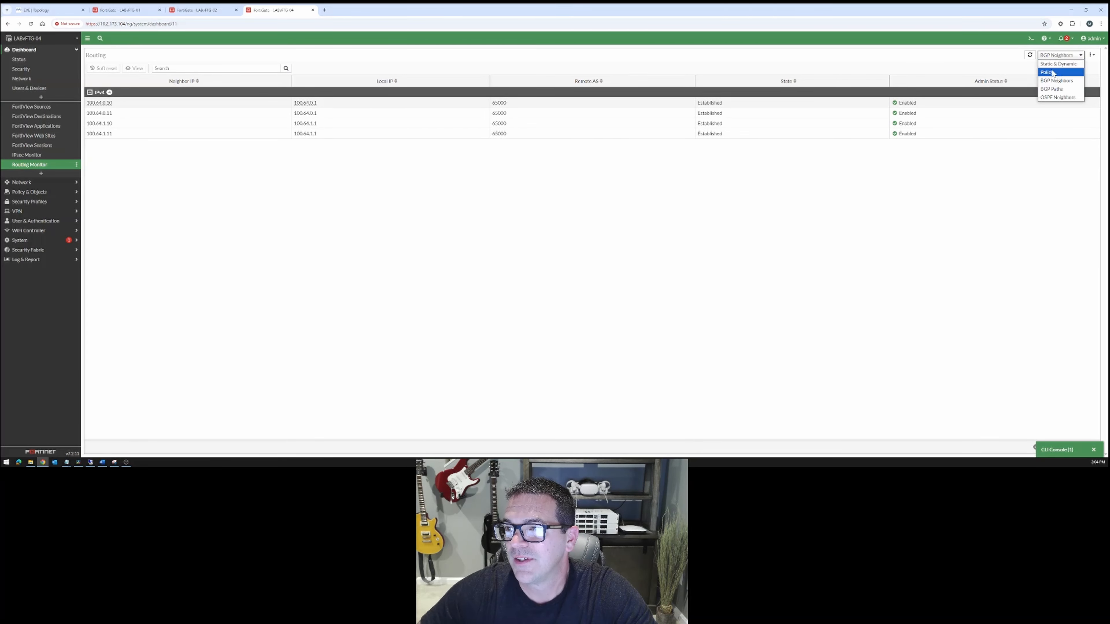
left_click(1056, 64)
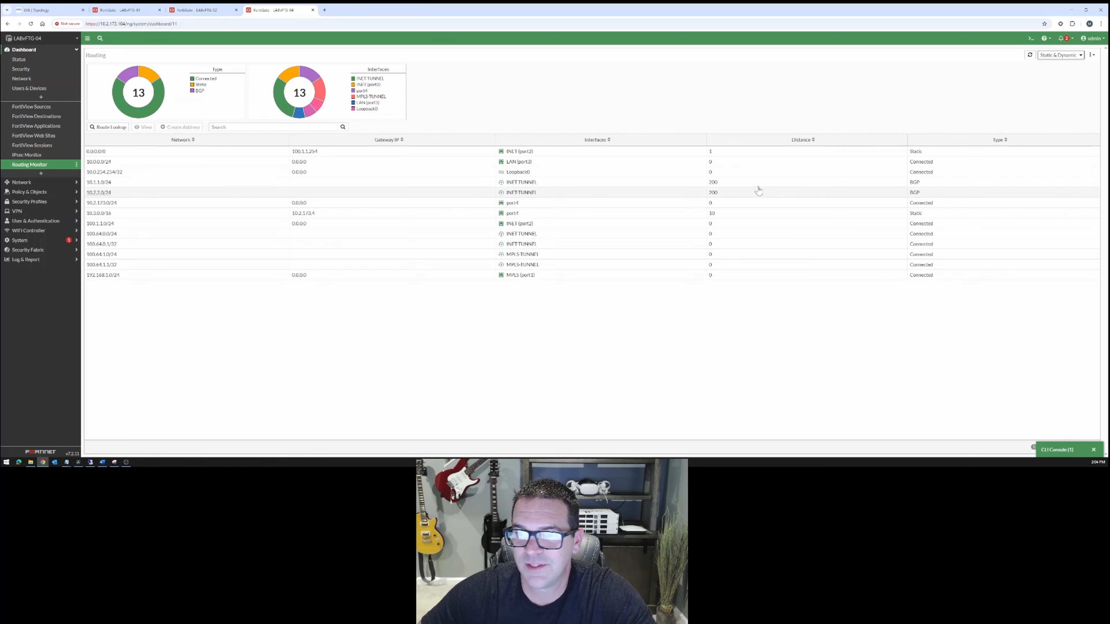
left_click(155, 191)
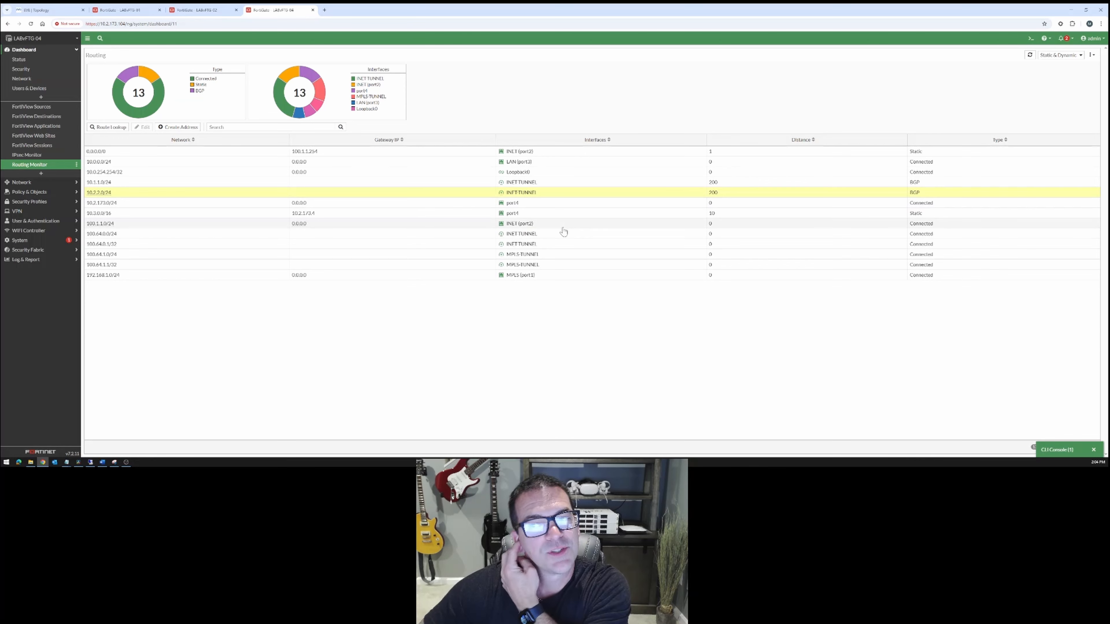
left_click(199, 10)
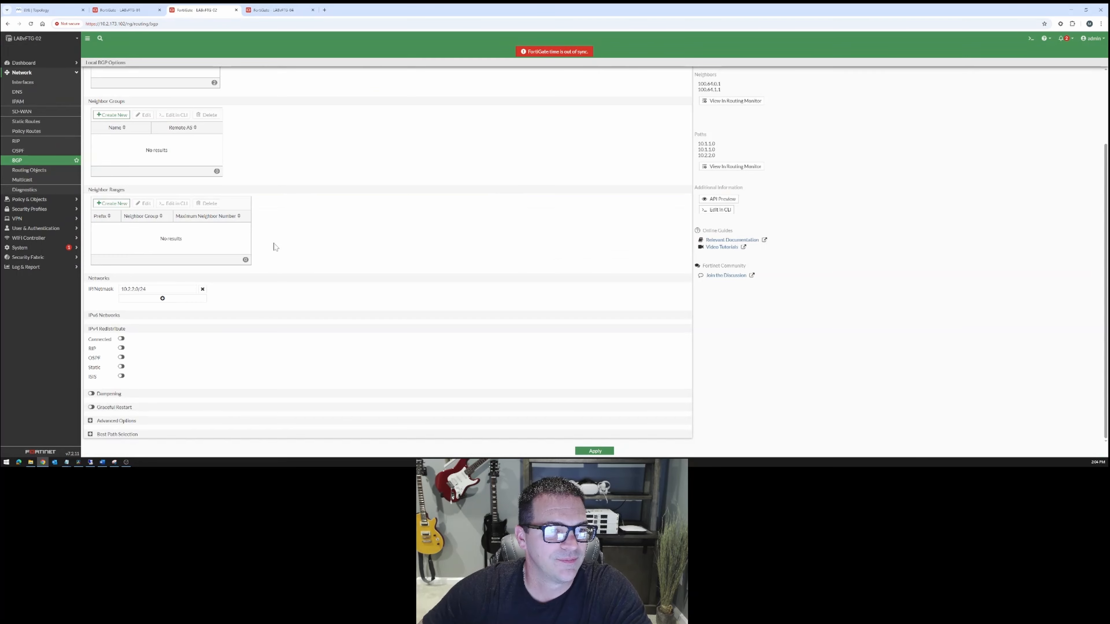
triple_click(136, 289)
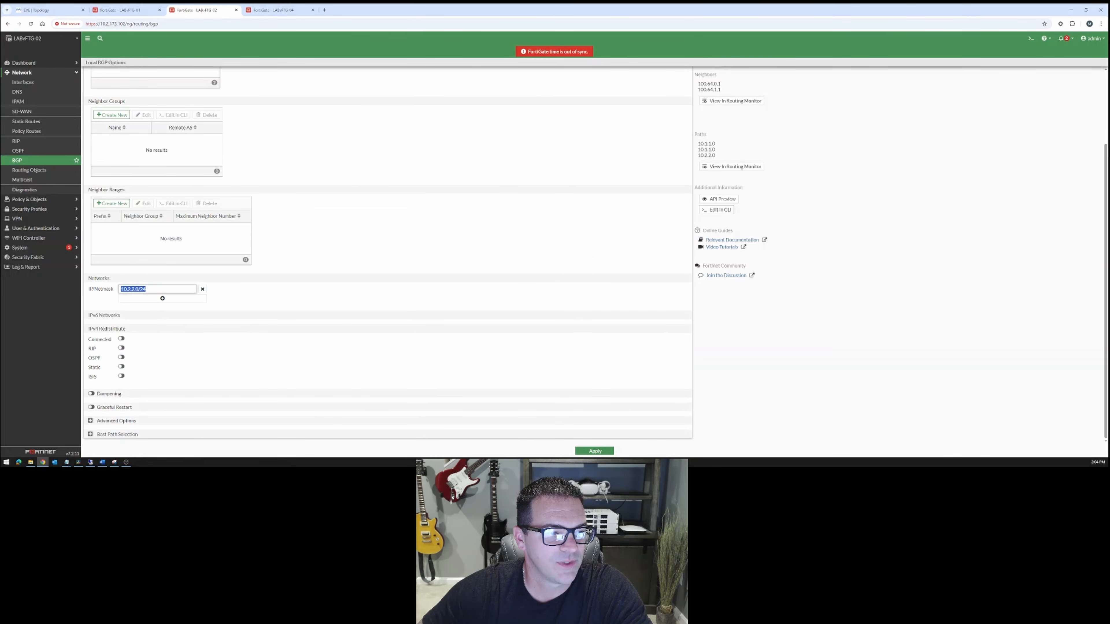
left_click(273, 10)
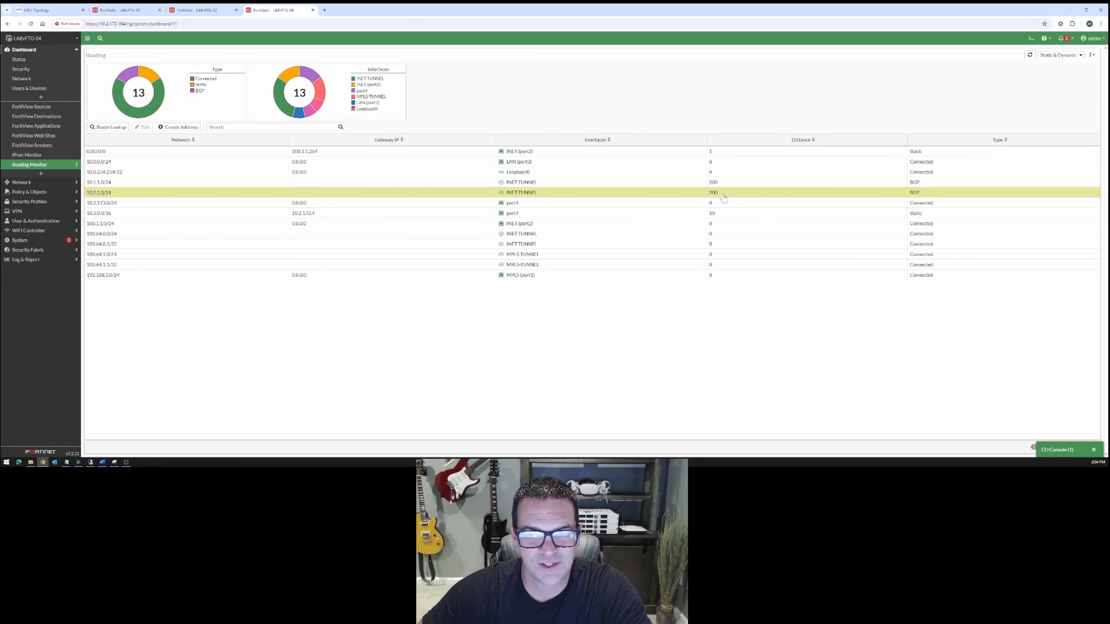
mouse_move(523, 197)
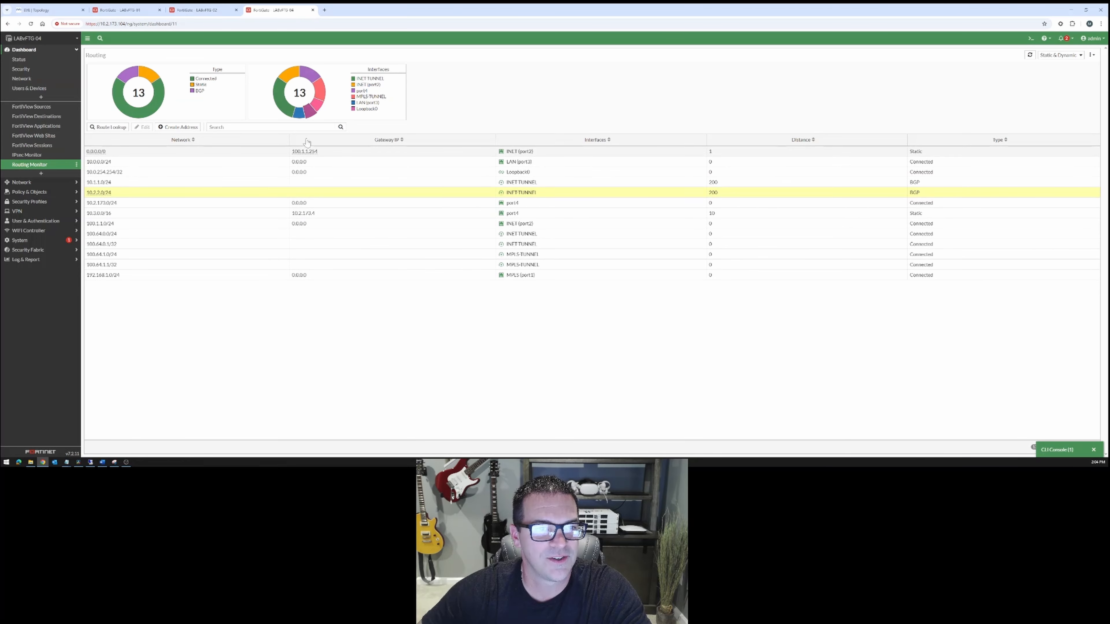
Run "get router info bgp summary" in the CLI console of LABvFTG-04.
left_click(1055, 450)
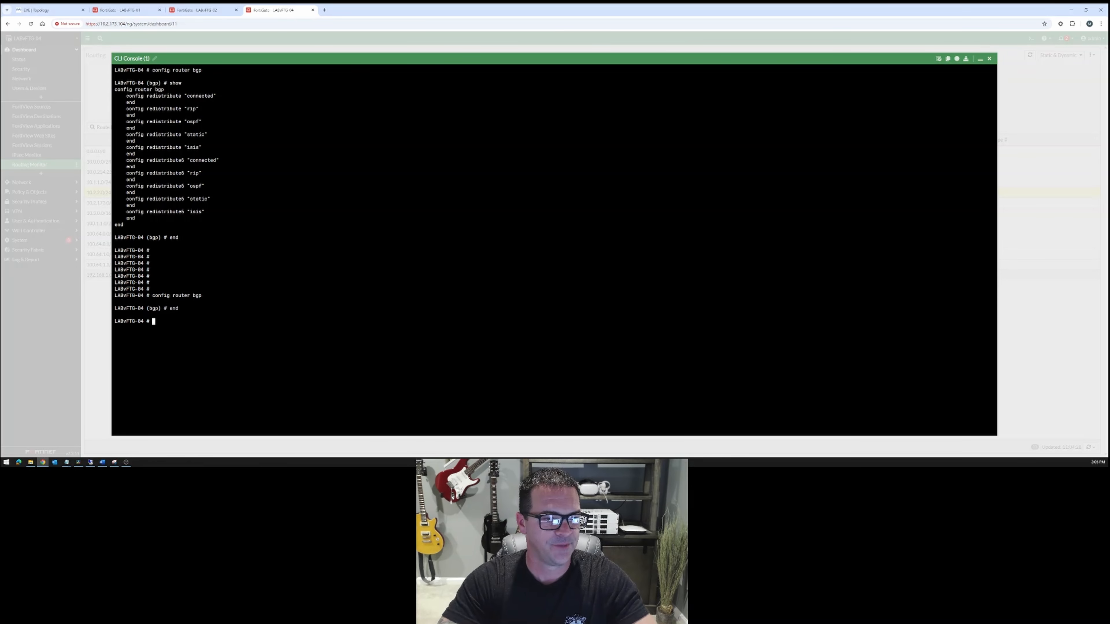
key("Return")
key("Return")
key("Return")
type("get ro")
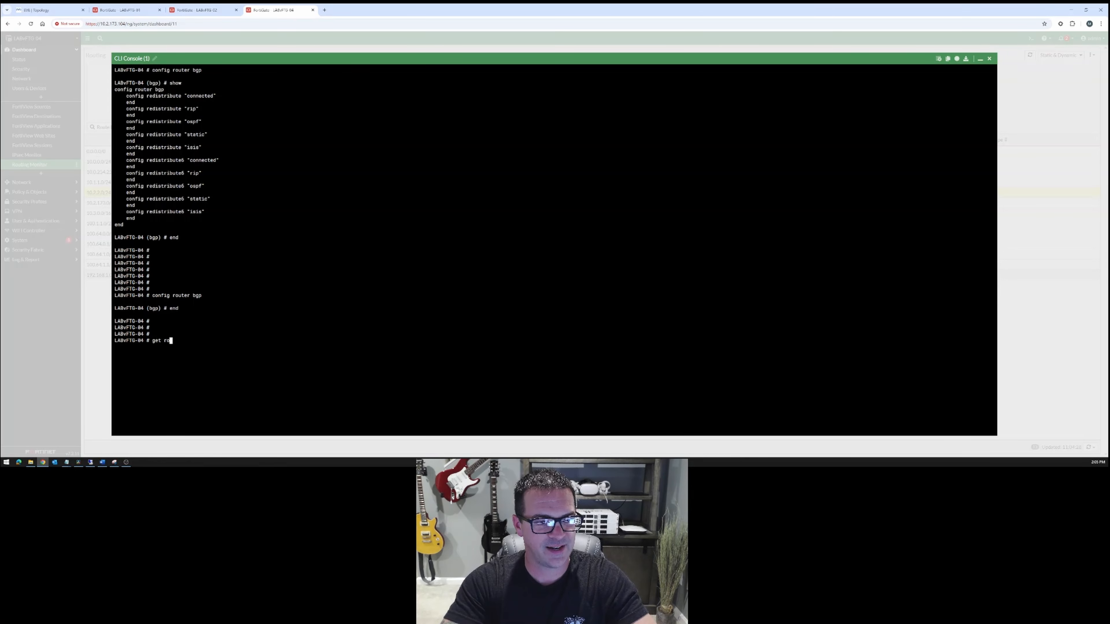
type("uter info bgp ")
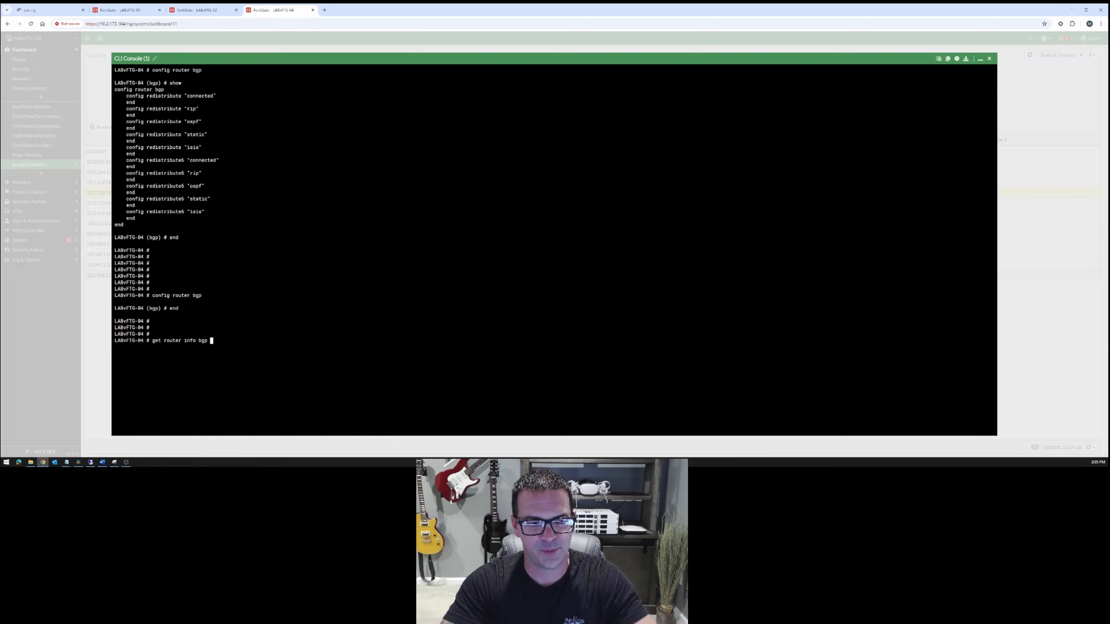
type("summary")
key("Return")
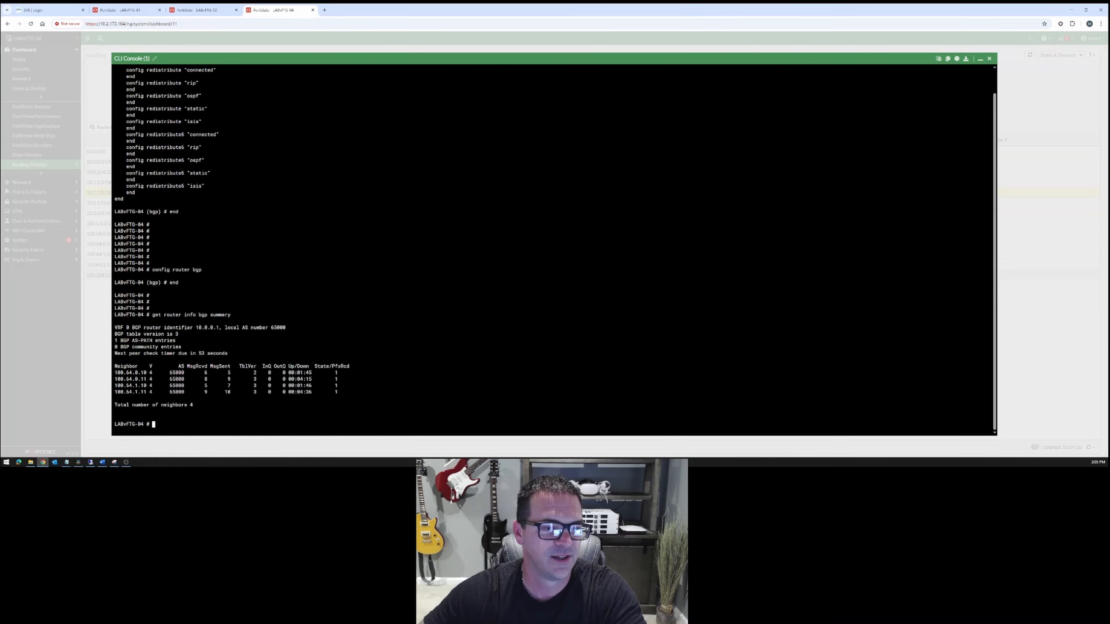
key("Return")
key("Return")
key("Return")
key("Return")
key("Return")
key("Return")
key("Return")
key("Return")
key("Return")
key("Return")
key("Return")
key("Return")
key("Return")
key("Return")
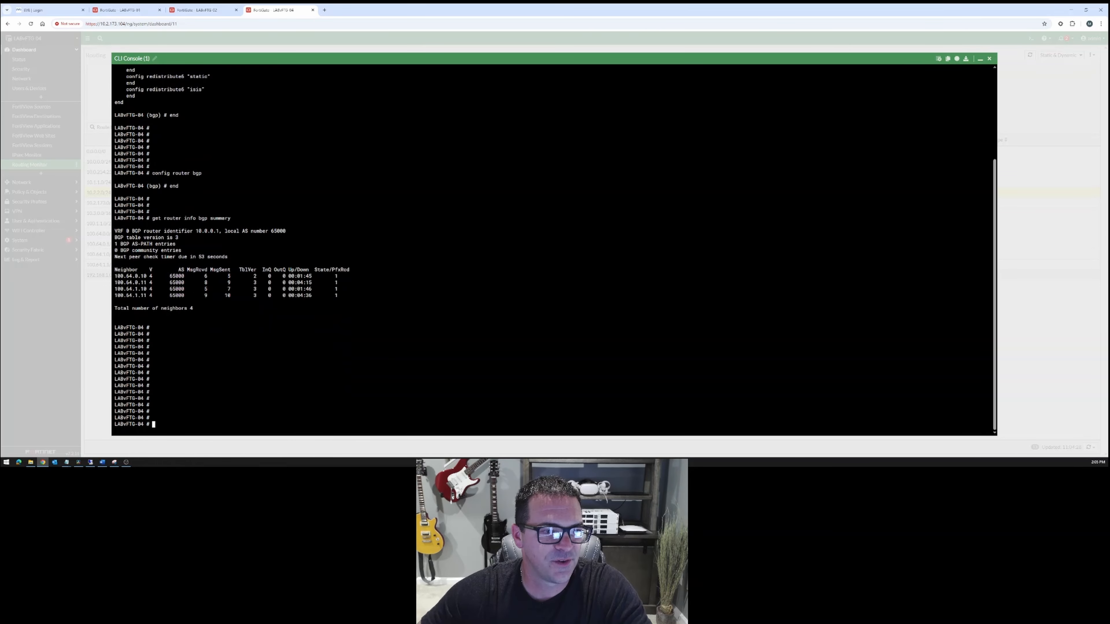
Examine the BGP summary output for each neighbor's address, AS, uptime and received prefixes.
left_click_drag(149, 218, 236, 218)
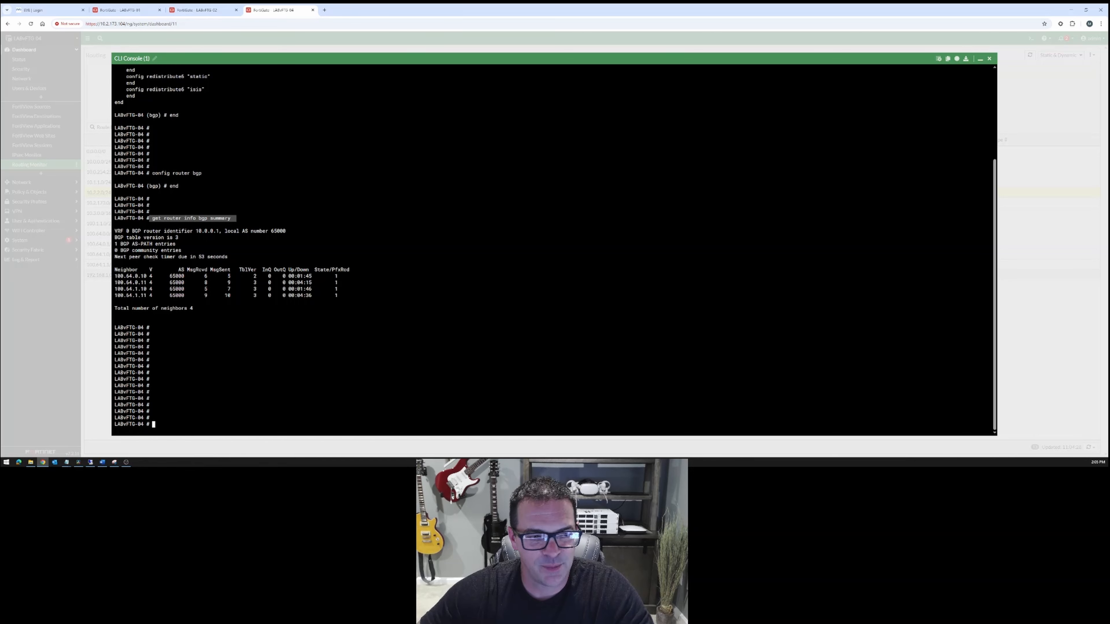
left_click_drag(350, 296, 114, 218)
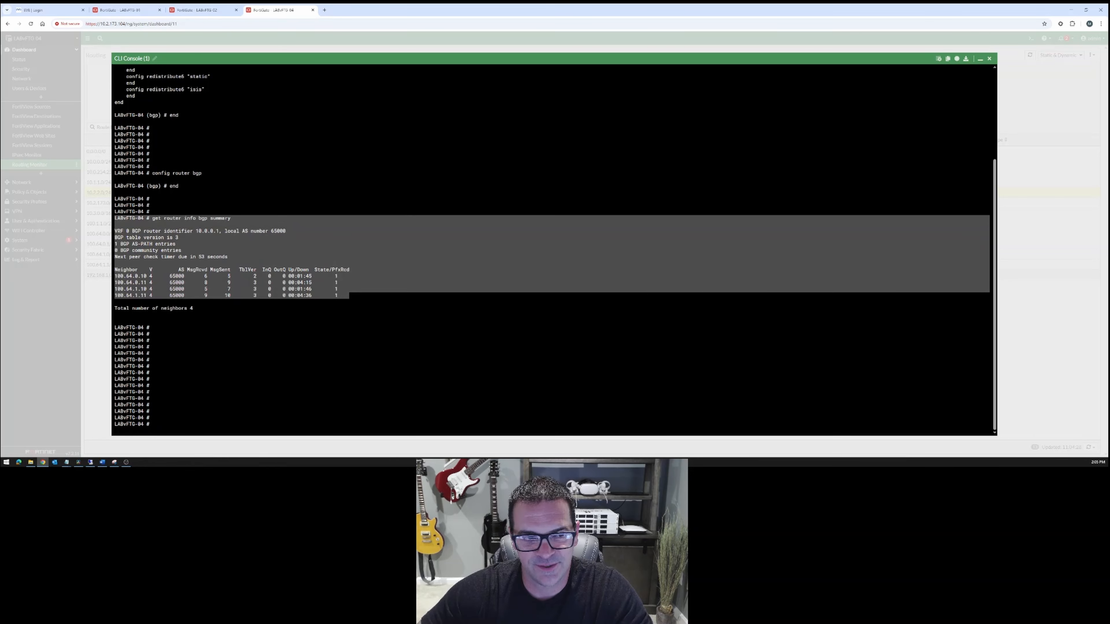
left_click(114, 218)
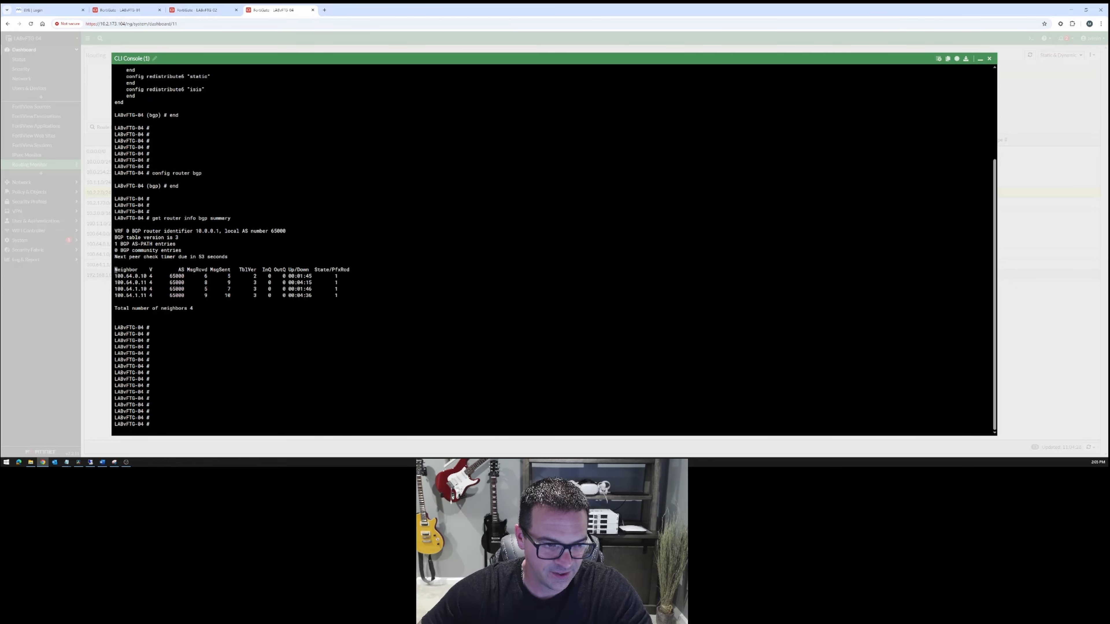
left_click_drag(116, 270, 152, 296)
left_click(138, 276)
left_click(179, 277)
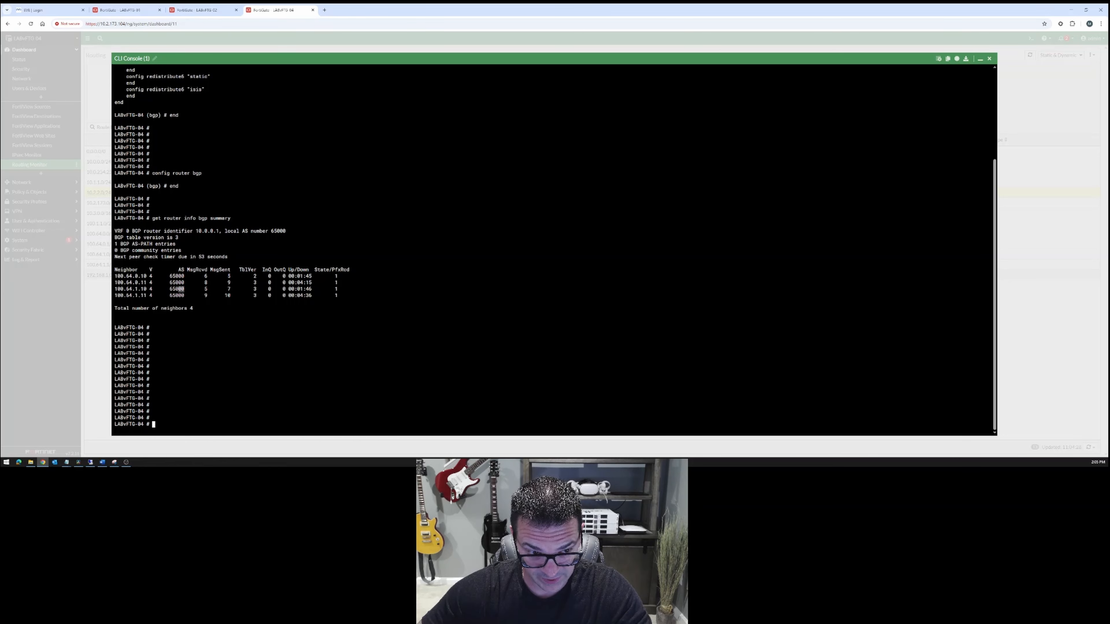
left_click_drag(289, 277, 312, 276)
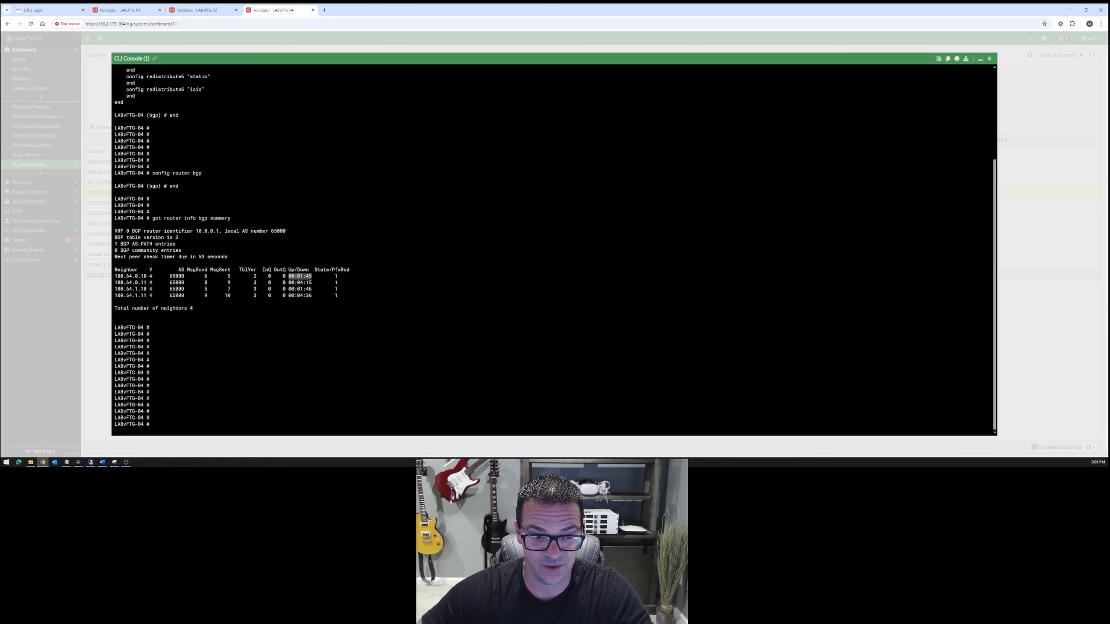
left_click_drag(334, 276, 340, 283)
left_click_drag(335, 289, 340, 289)
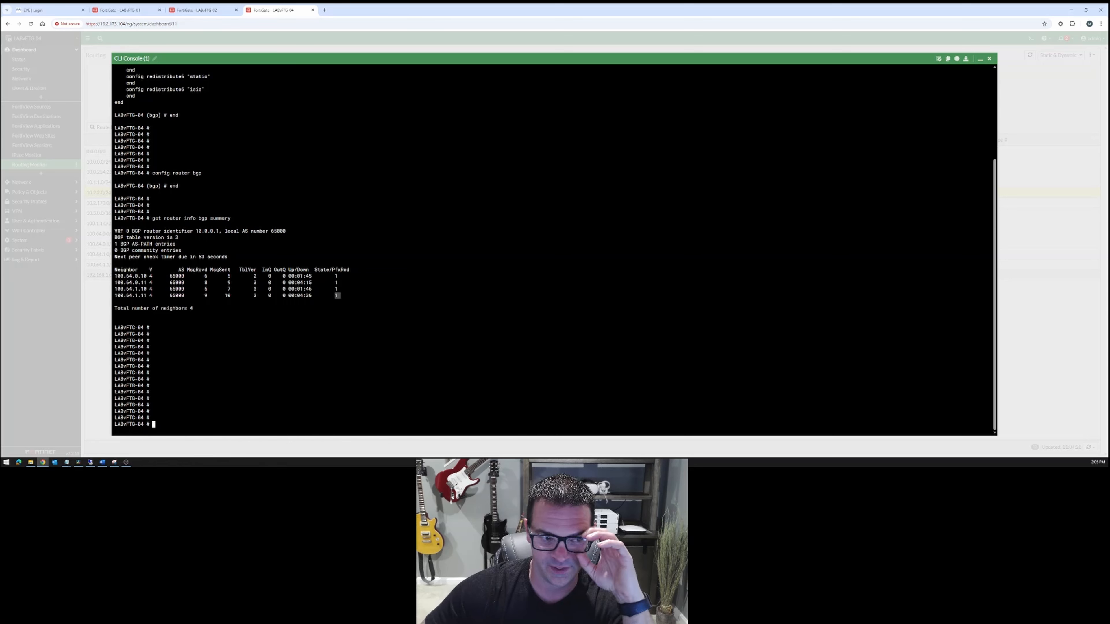
left_click(338, 296)
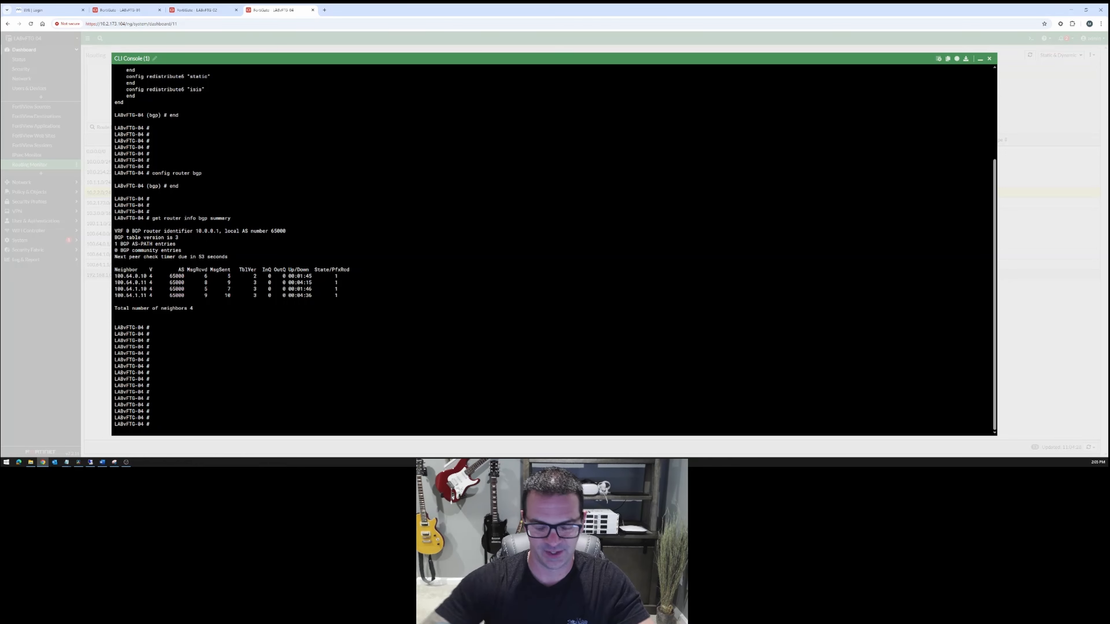
List the available options of "get router info bgp" in the CLI, then return to an empty prompt.
type("get rout")
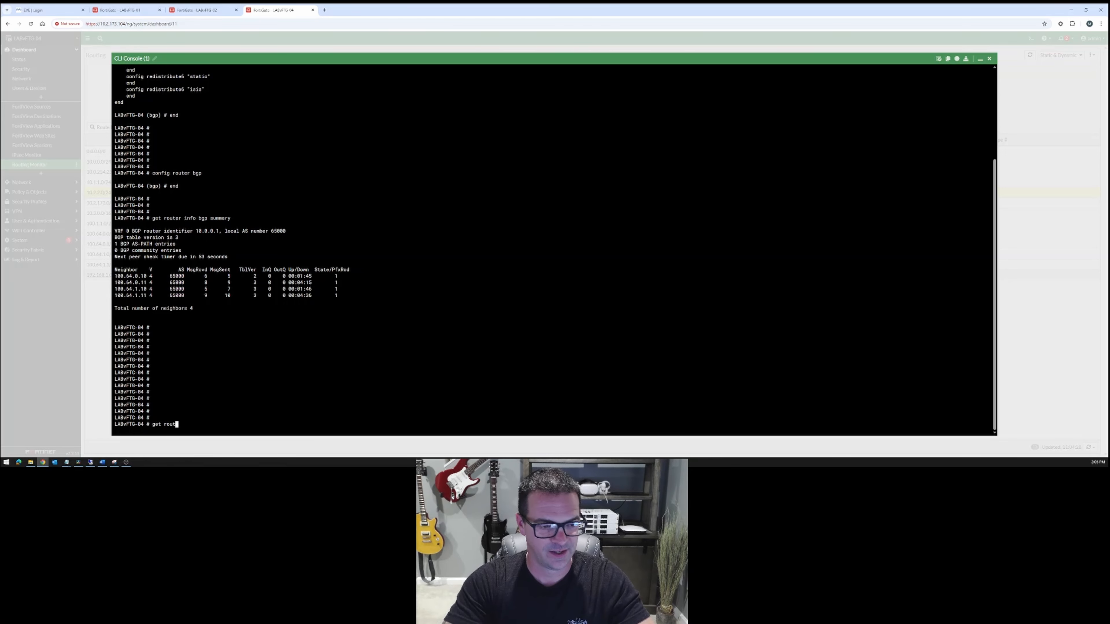
type("er info bgp ?")
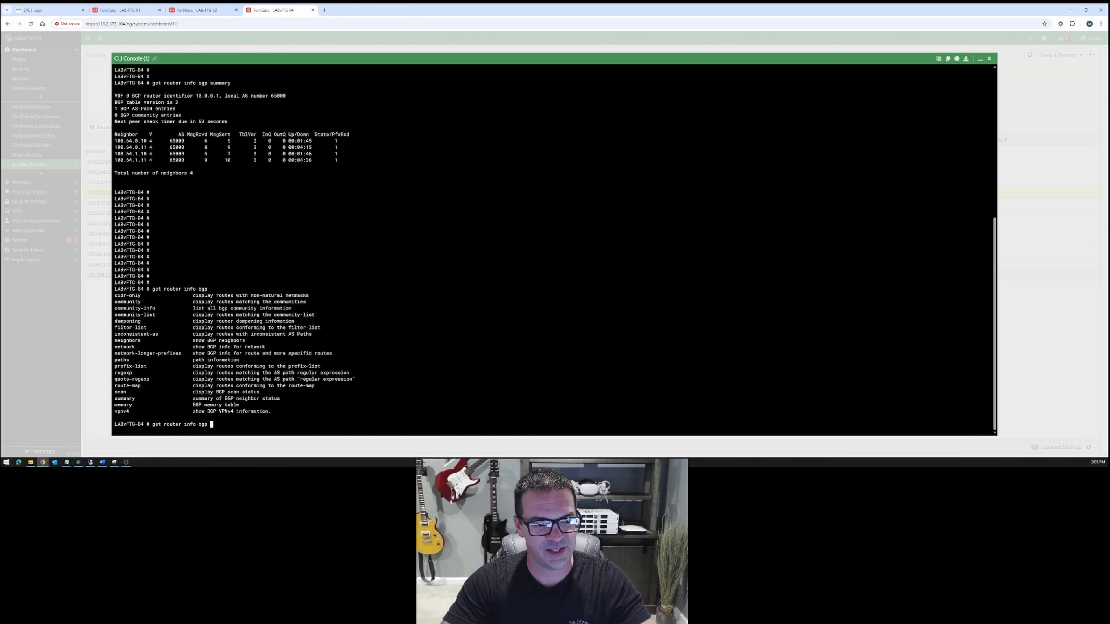
key("Return")
key("Return")
key("Return")
key("Return")
key("Return")
key("Return")
key("Return")
key("Return")
key("Return")
key("Return")
key("Return")
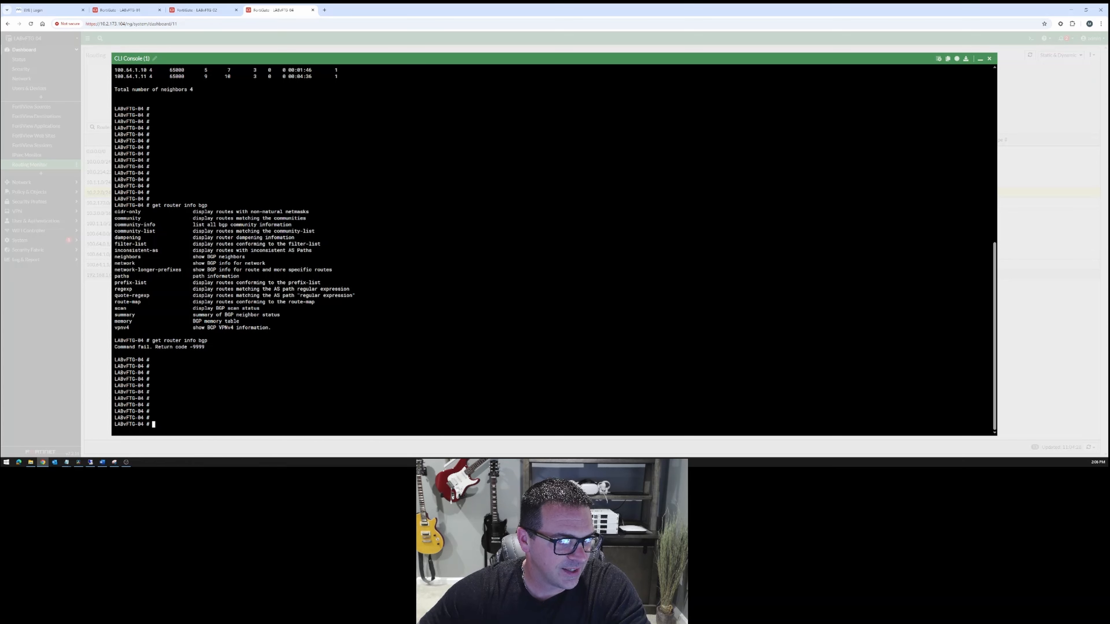
Query which argument "get router info bgp network" expects in the CLI console of LABvFTG-04.
left_click_drag(115, 264, 143, 256)
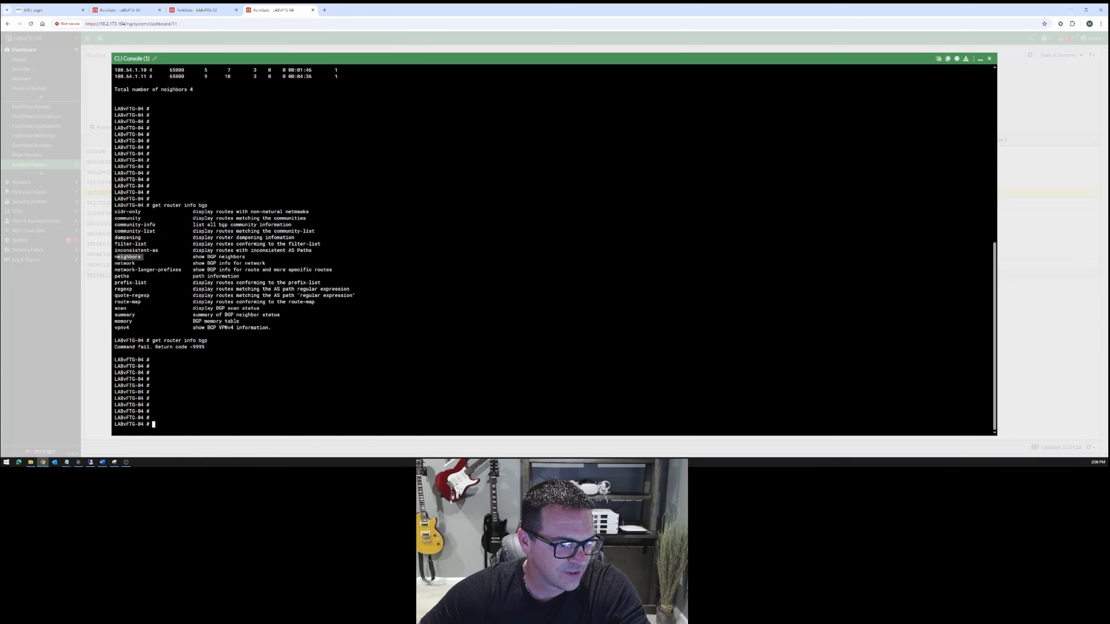
left_click_drag(115, 315, 135, 314)
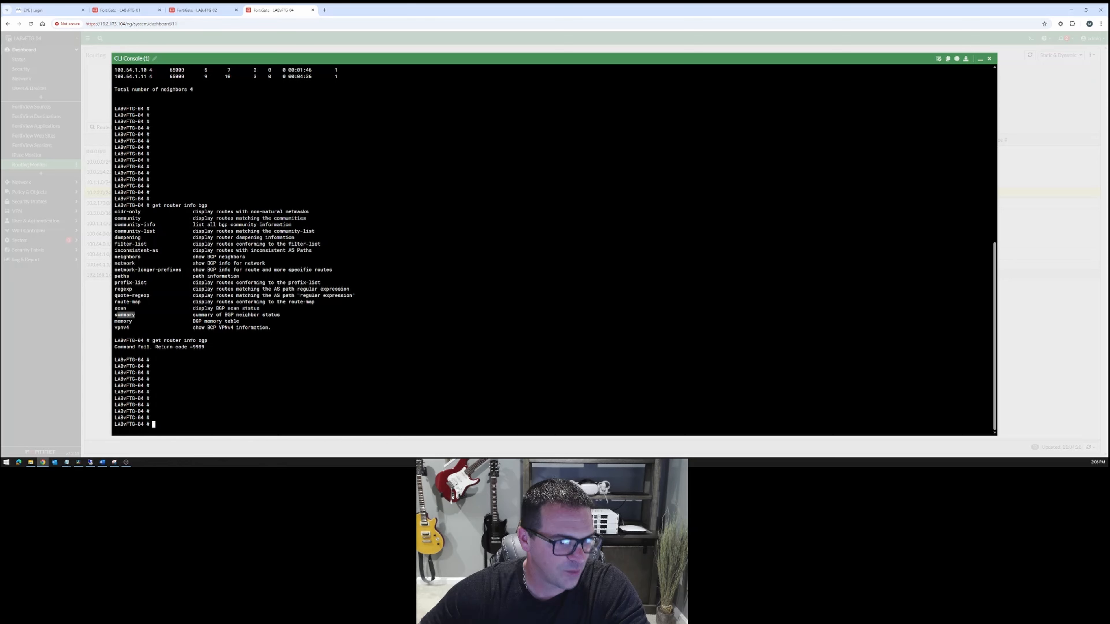
type("get r")
key("BackSpace")
type("t router info ")
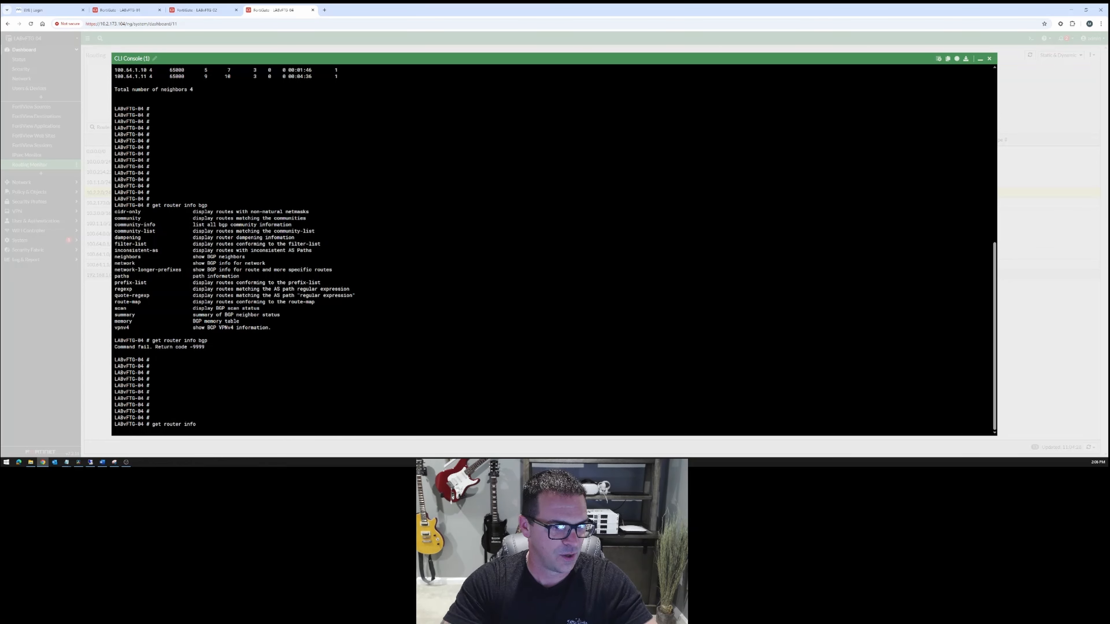
type("bgp ")
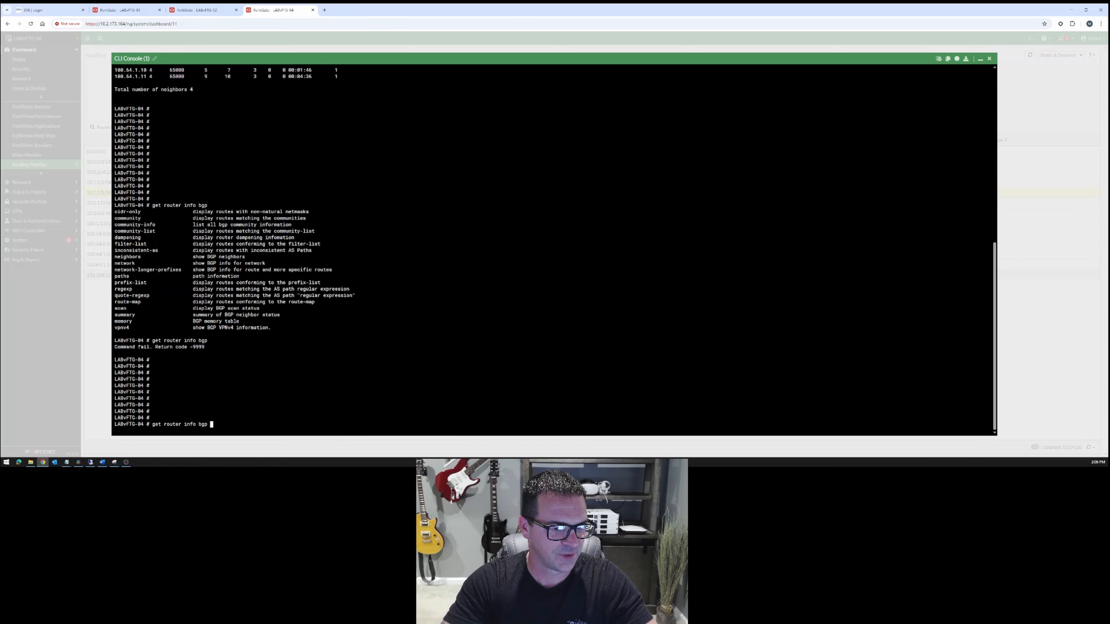
type("network ")
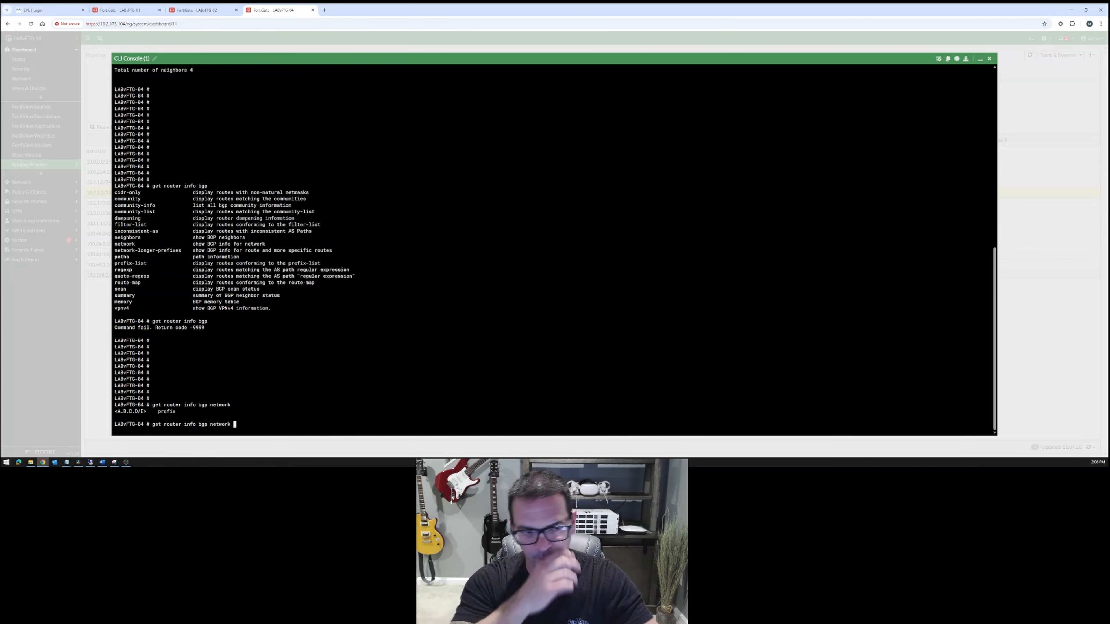
type("?10.1")
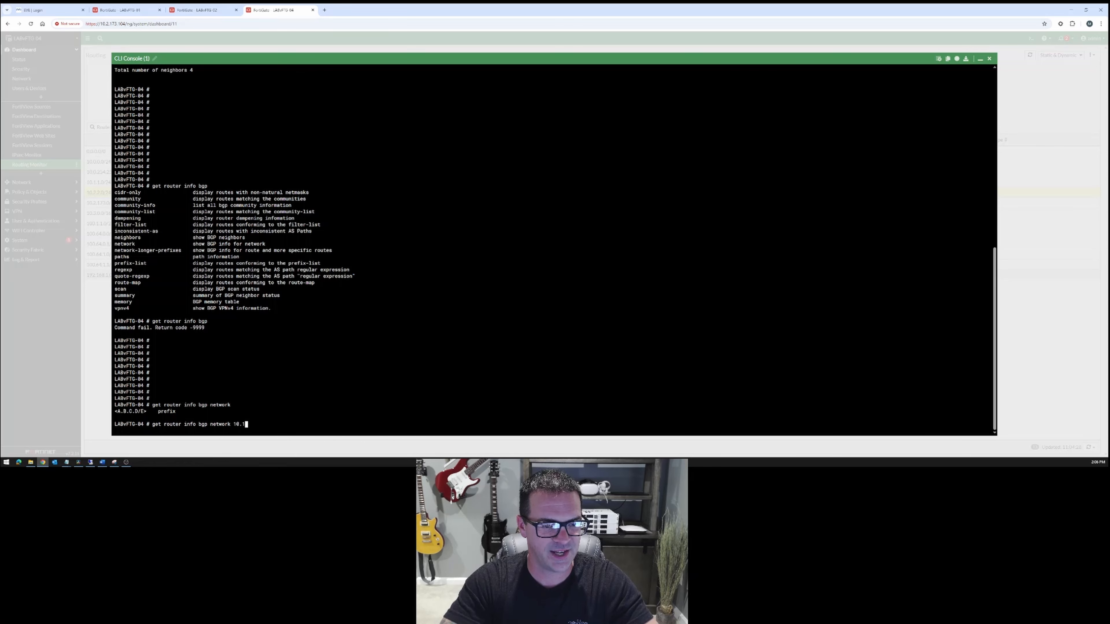
type(".1.0")
type("/24")
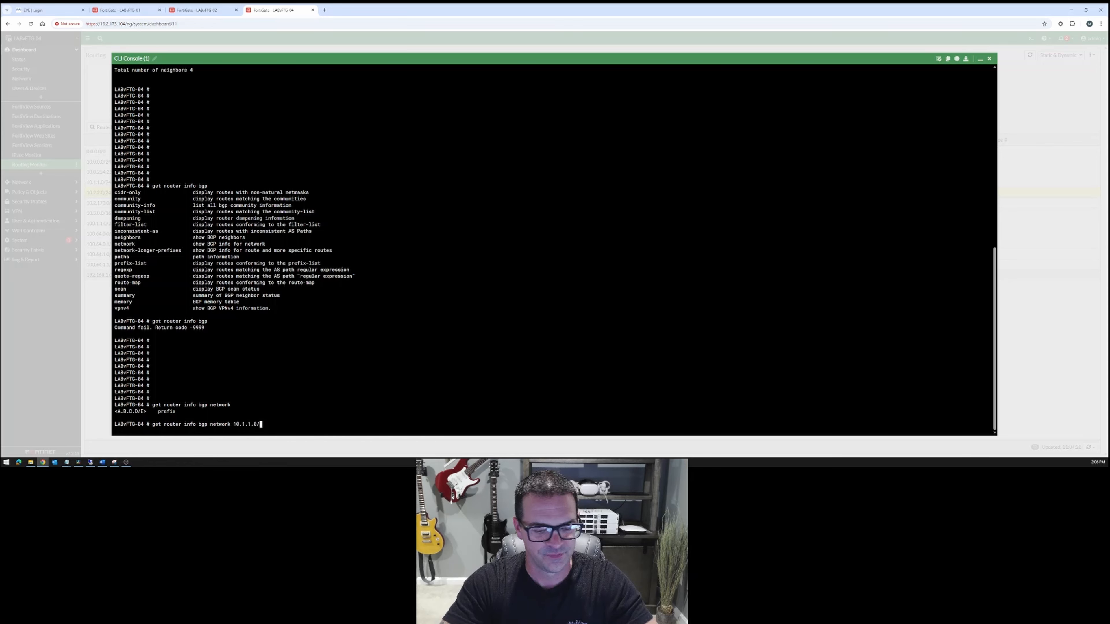
Run "get router info bgp network 10.1.1.0/24" on LABvFTG-04.
key("Return")
key("Return")
key("Return")
key("Return")
key("Return")
key("Return")
key("Return")
key("Return")
key("Return")
key("Return")
key("Return")
key("Return")
key("Return")
key("Return")
key("Return")
key("Return")
key("Return")
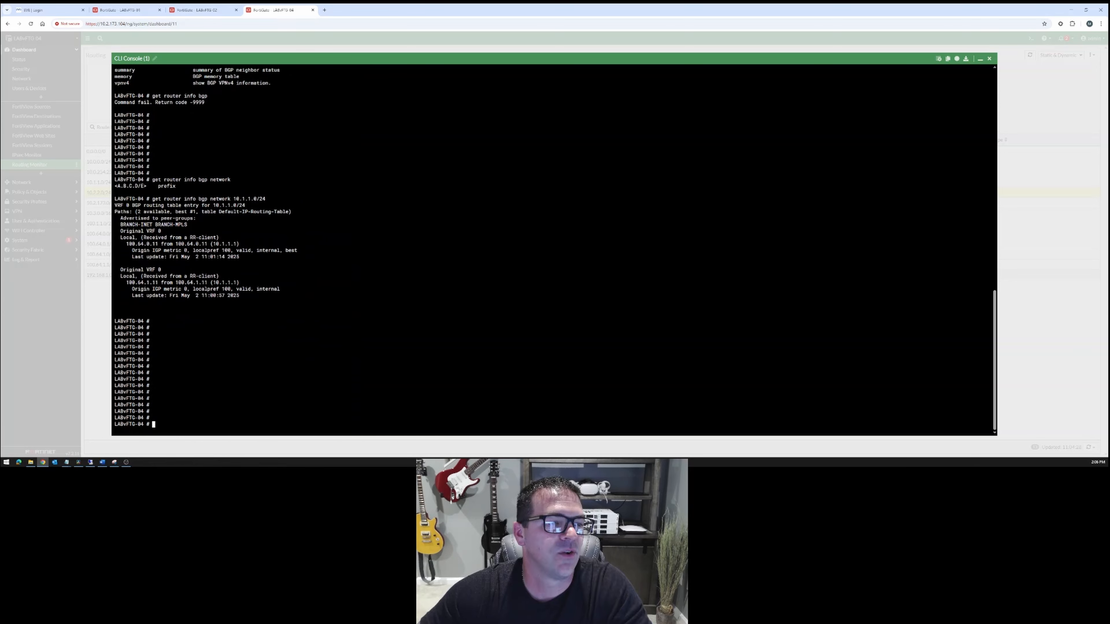
Examine the 10.1.1.0/24 BGP entry for its available paths, best path, source neighbor and route-reflector client origin, then return to an empty prompt.
left_click_drag(267, 199, 234, 199)
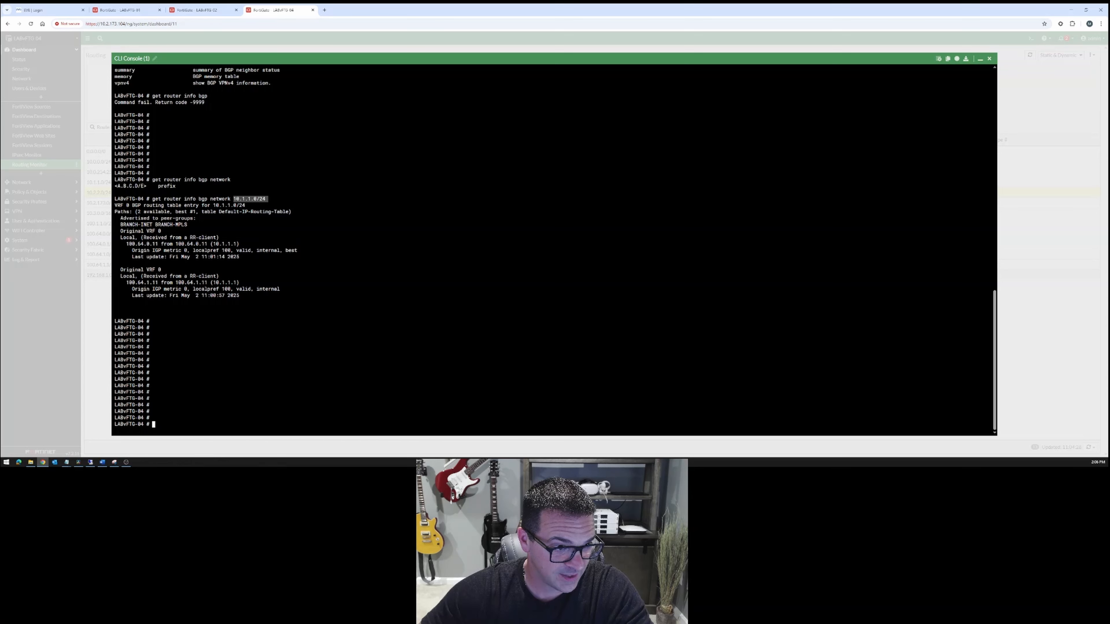
left_click_drag(138, 212, 194, 211)
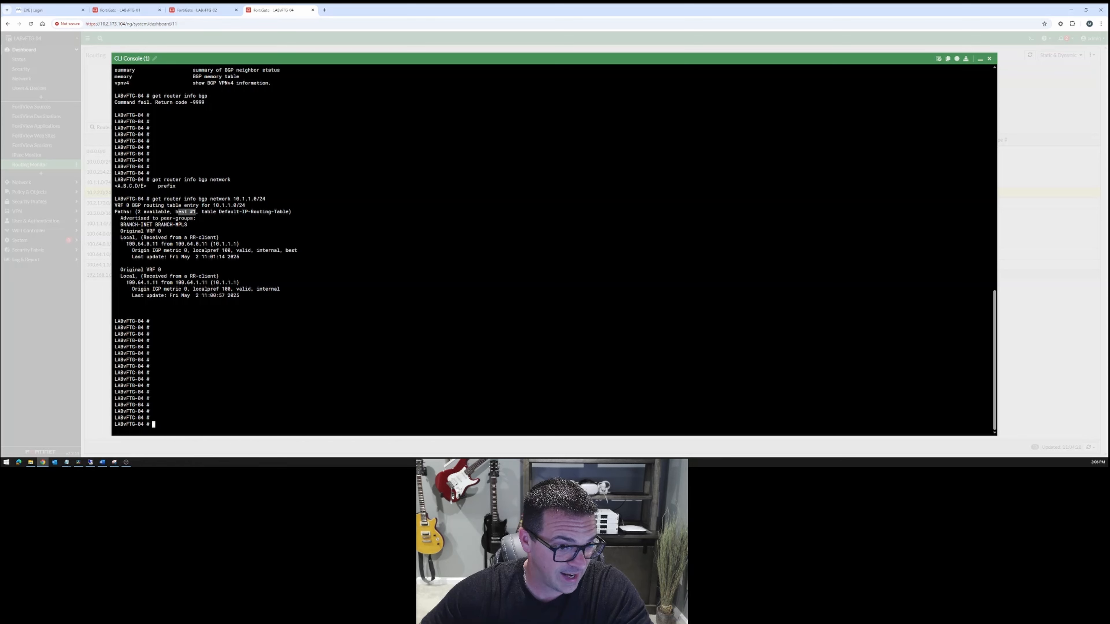
left_click_drag(298, 250, 207, 244)
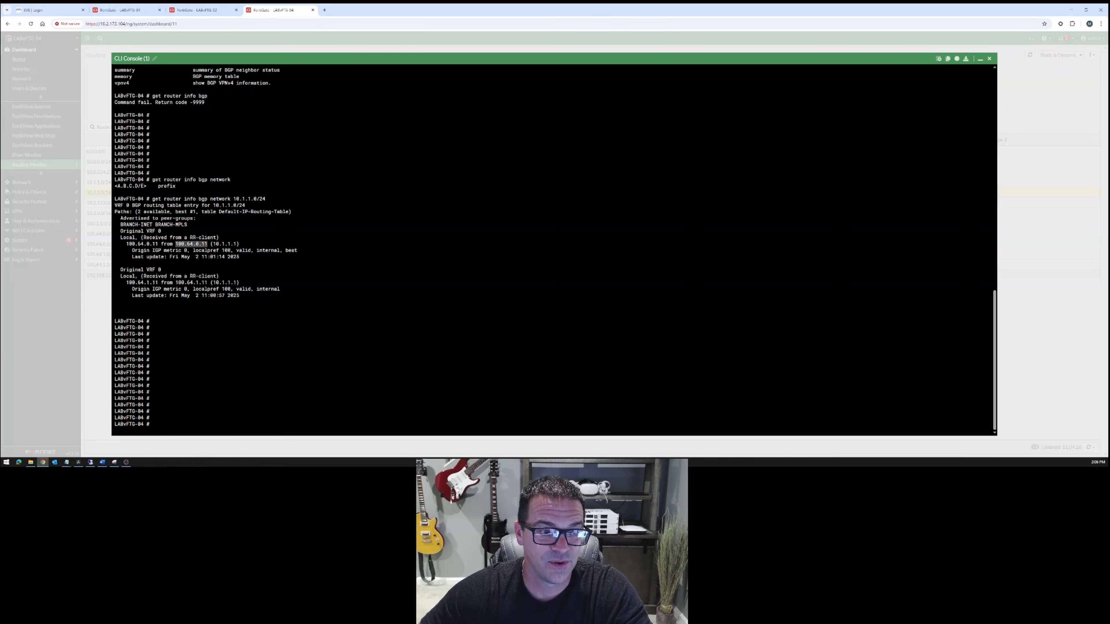
left_click_drag(149, 238, 220, 238)
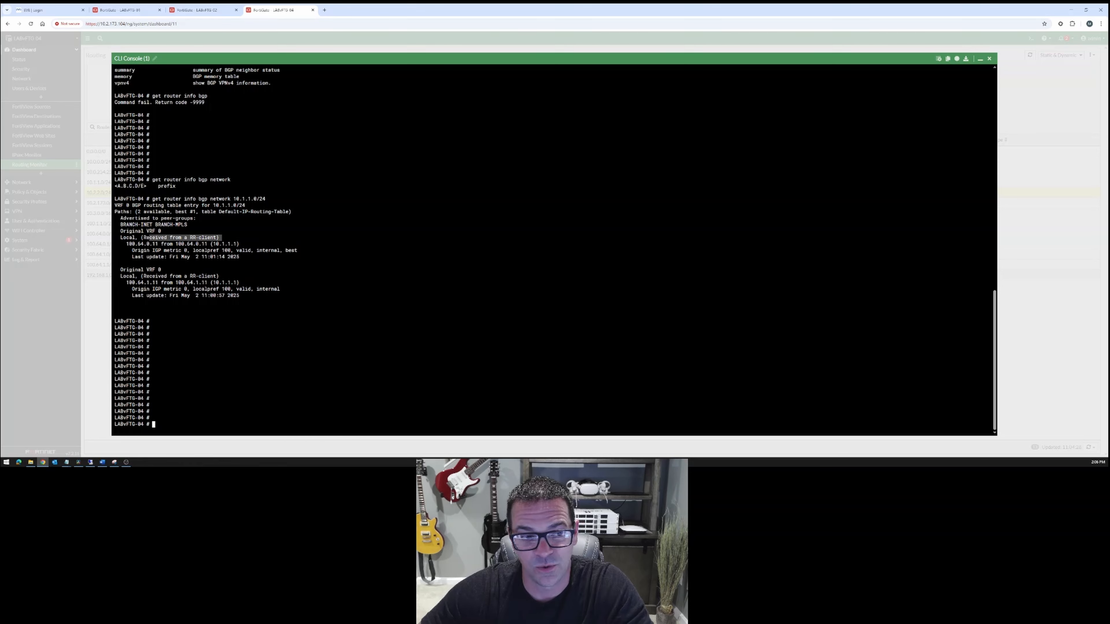
left_click_drag(245, 296, 113, 199)
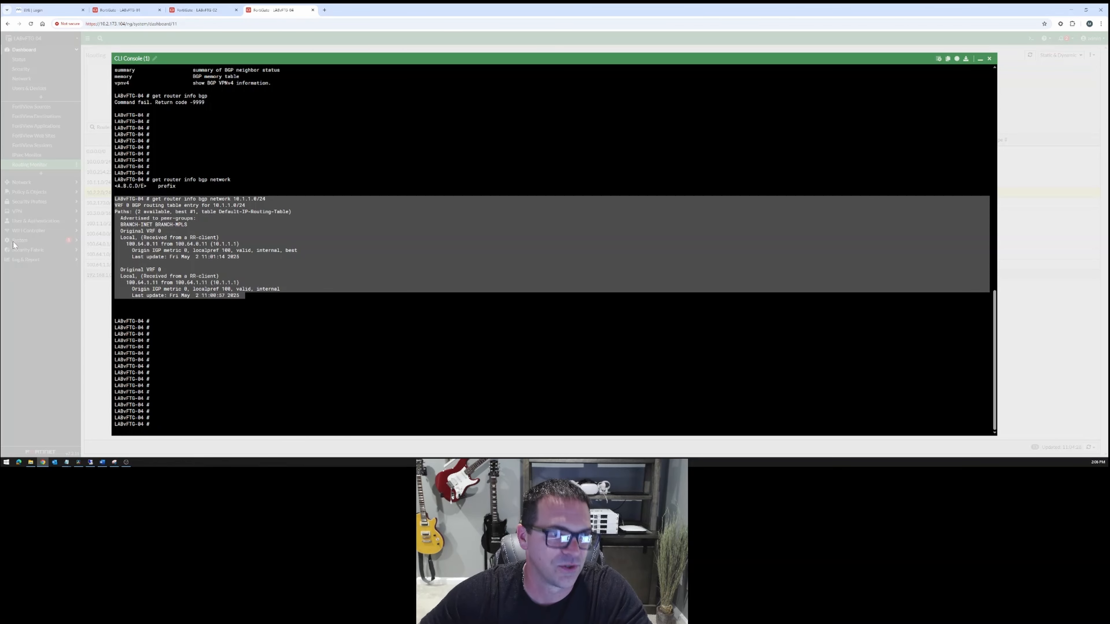
key("Return")
key("Return")
key("Return")
key("Return")
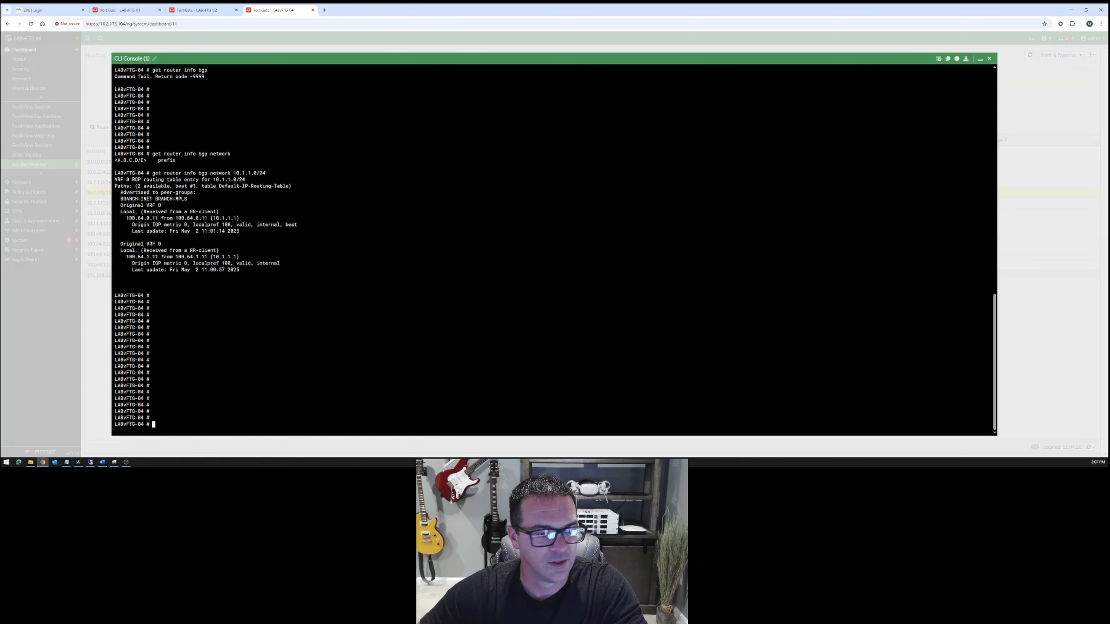
key("Up")
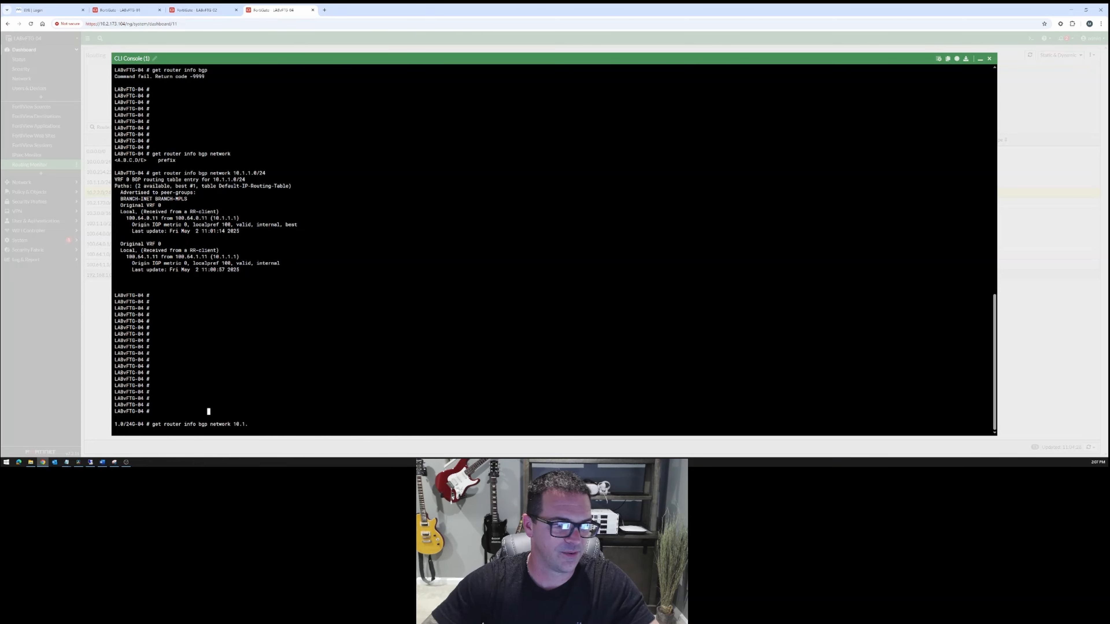
key("BackSpace")
key("BackSpace")
key("BackSpace")
key("BackSpace")
key("BackSpace")
key("BackSpace")
key("Up")
key("Down")
type("config")
key("Return")
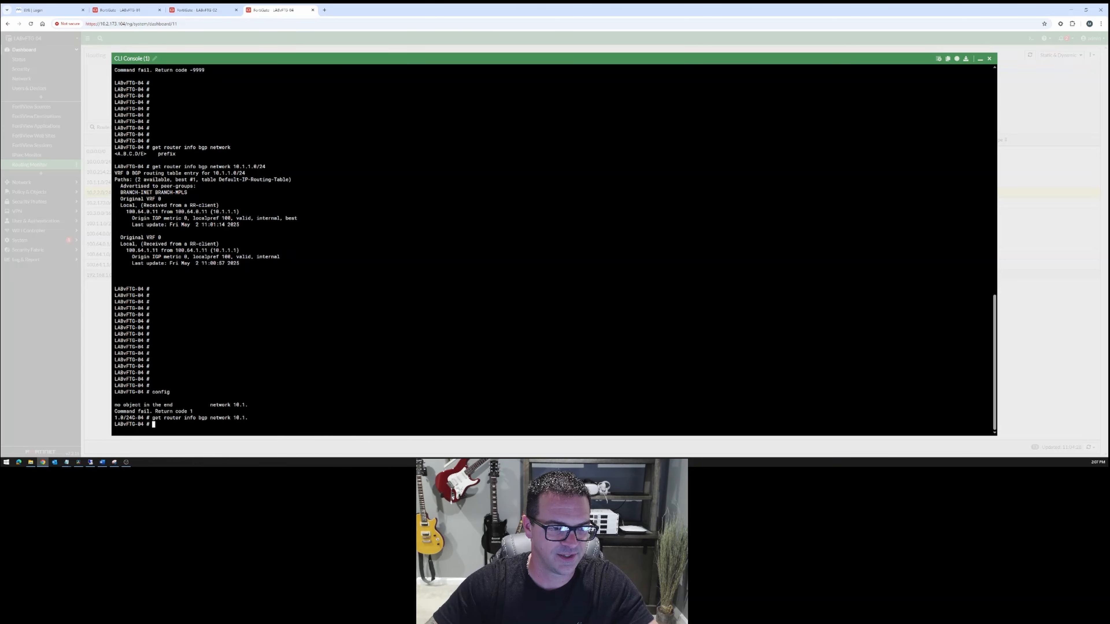
key("Return")
key("Return")
key("Return")
key("Return")
key("Return")
key("Up")
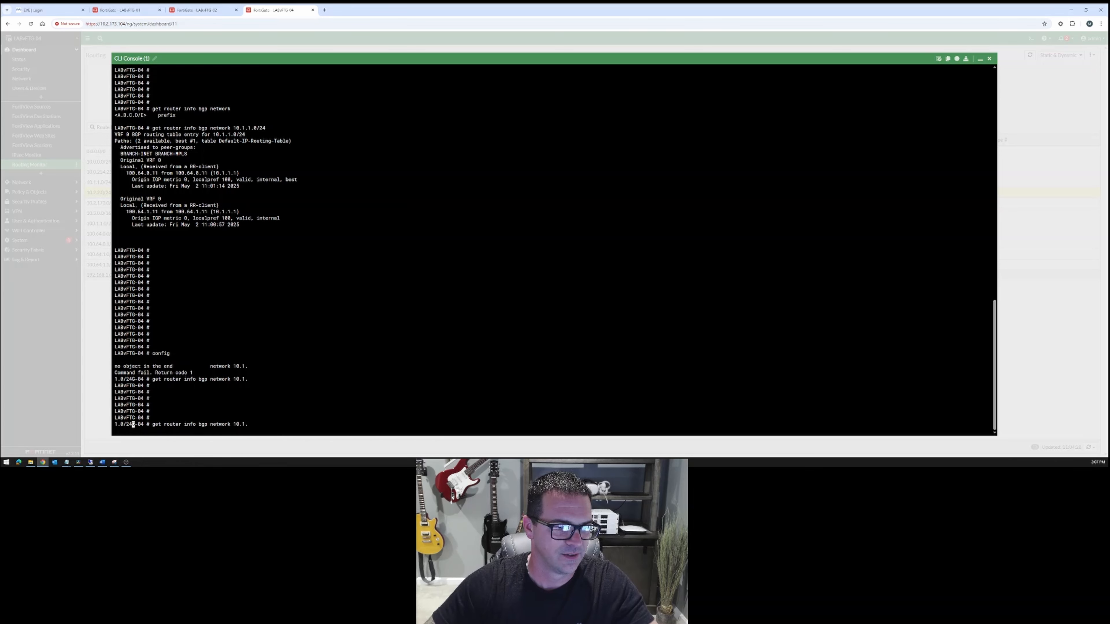
key("Down")
key("Down")
key("Return")
key("Return")
key("Return")
key("Return")
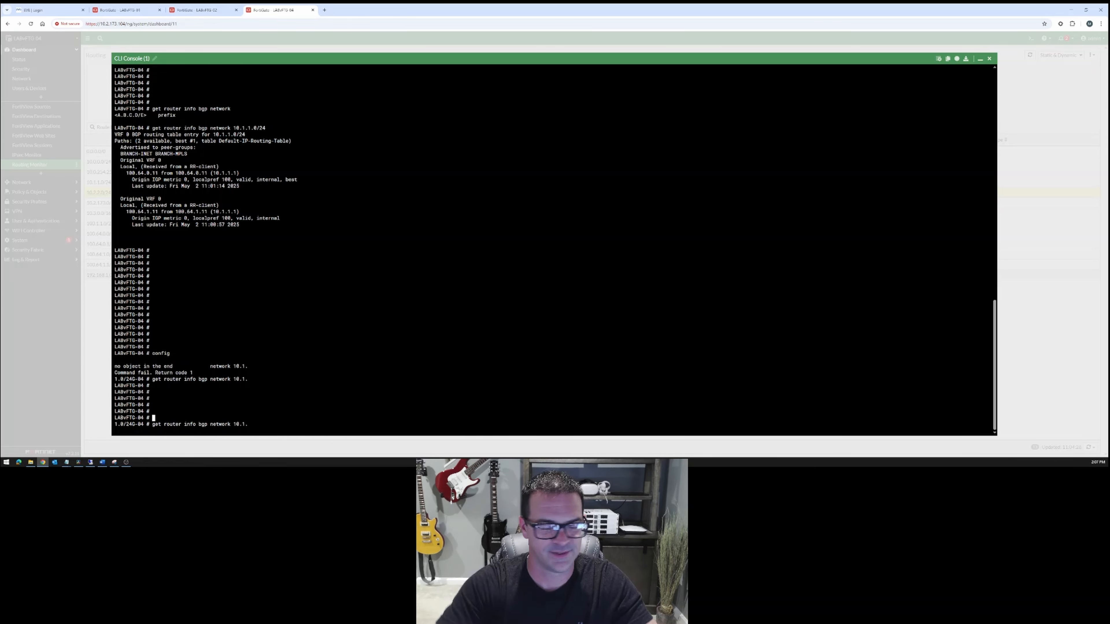
key("Return")
key("Return")
List the options of "get router info bgp" and query which argument its neighbors option expects.
type("get ")
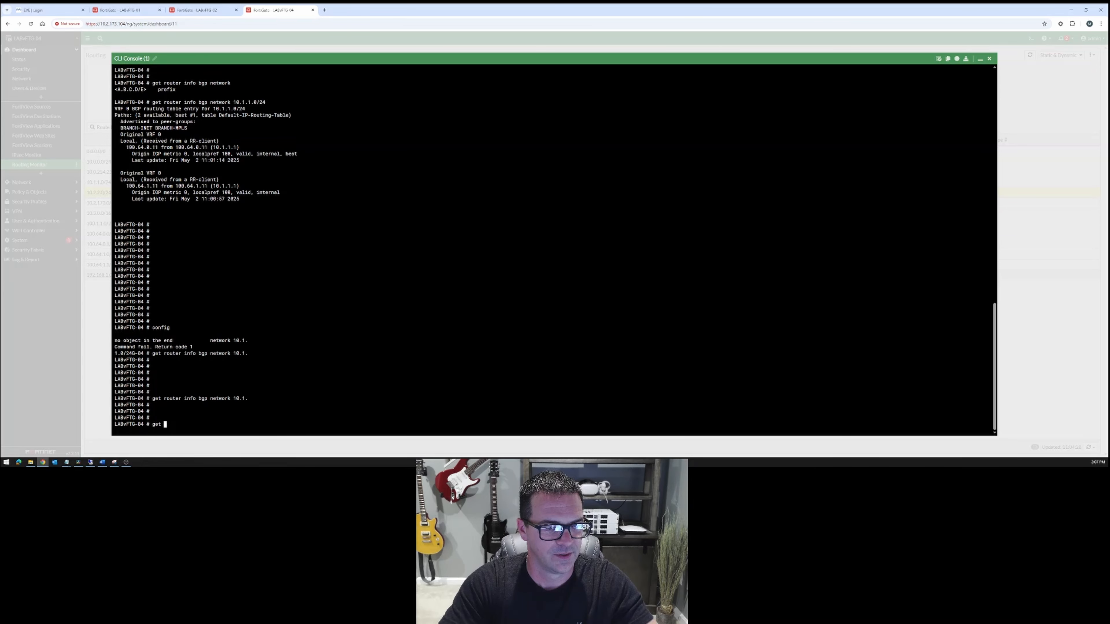
type("router info bgp ?")
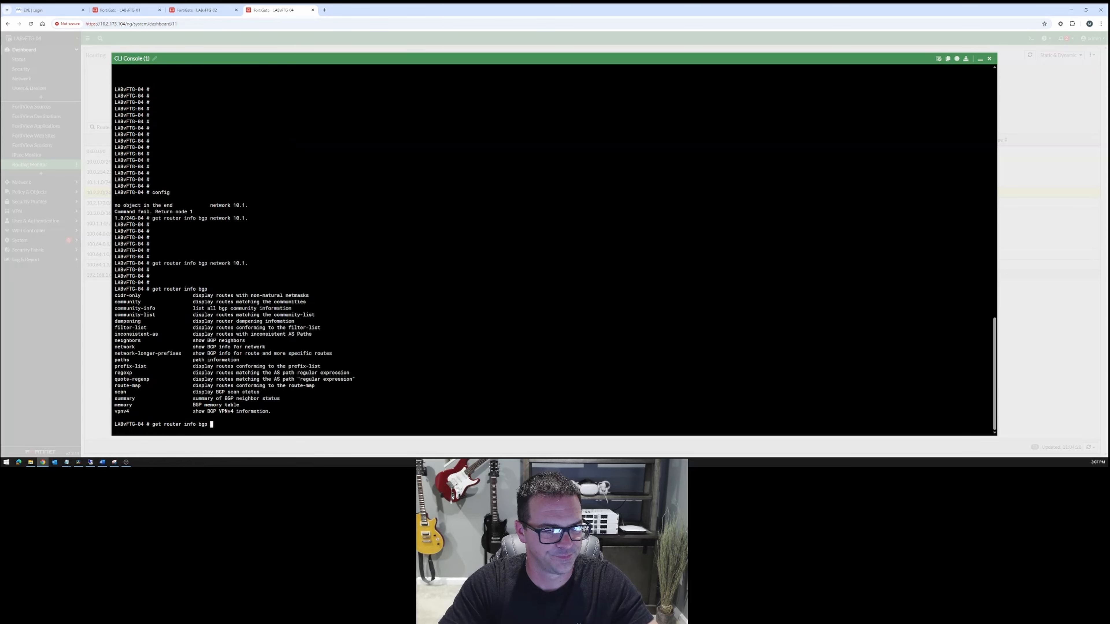
type("neighbors ?")
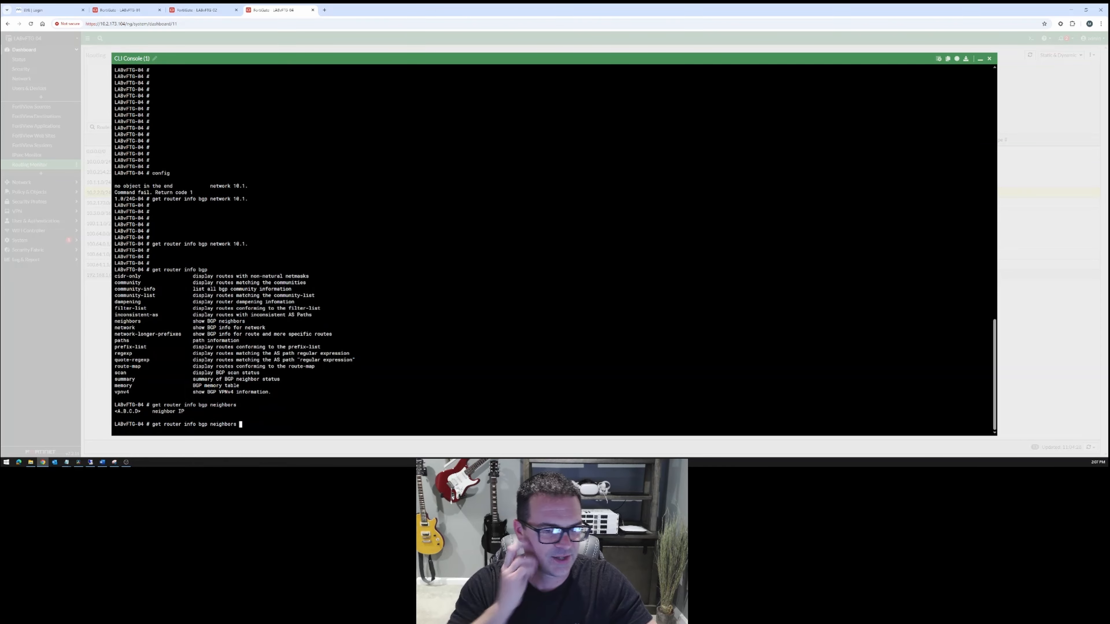
Copy neighbor address 100.64.0.10 from the earlier BGP summary into the neighbors command and list the options available for it.
scroll(554, 248, "up", 15)
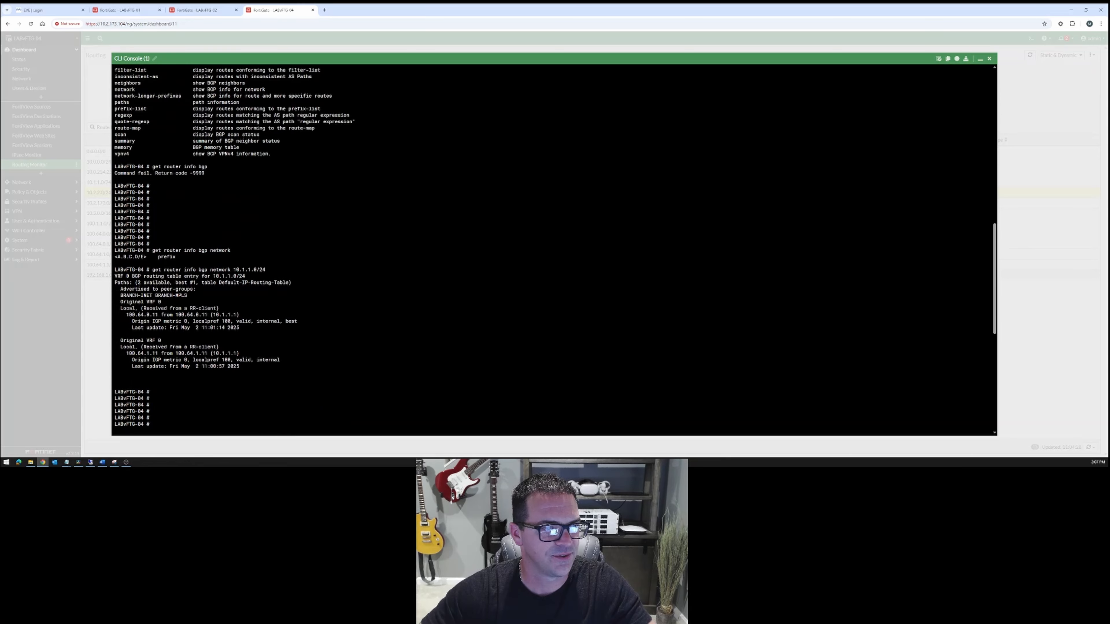
scroll(554, 248, "up", 2)
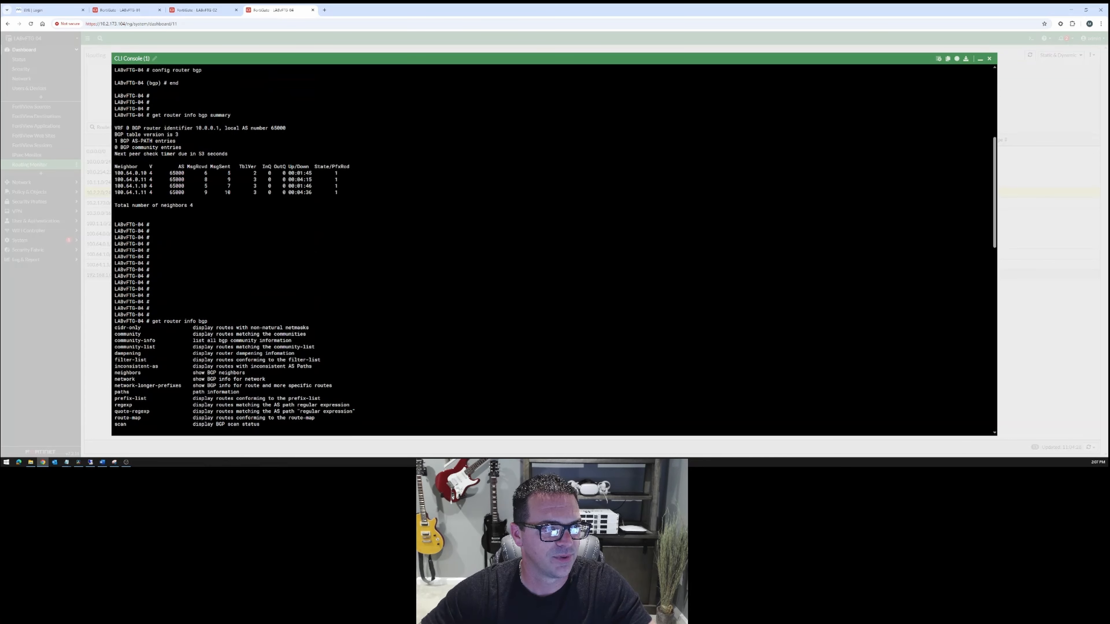
left_click_drag(114, 173, 144, 173)
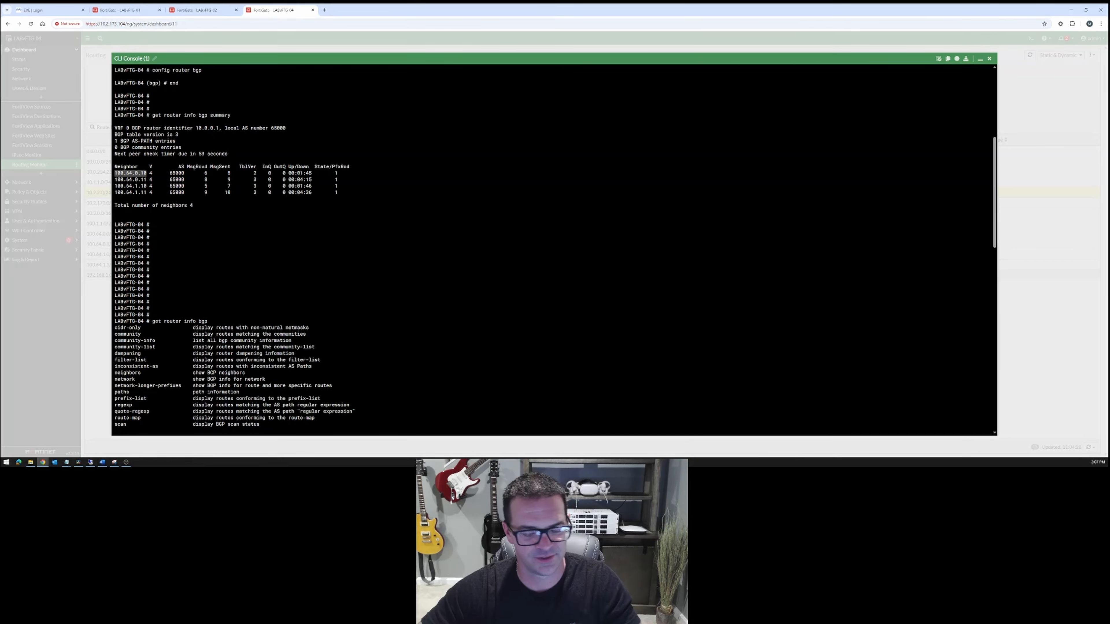
type("100.64.0.10")
type("?")
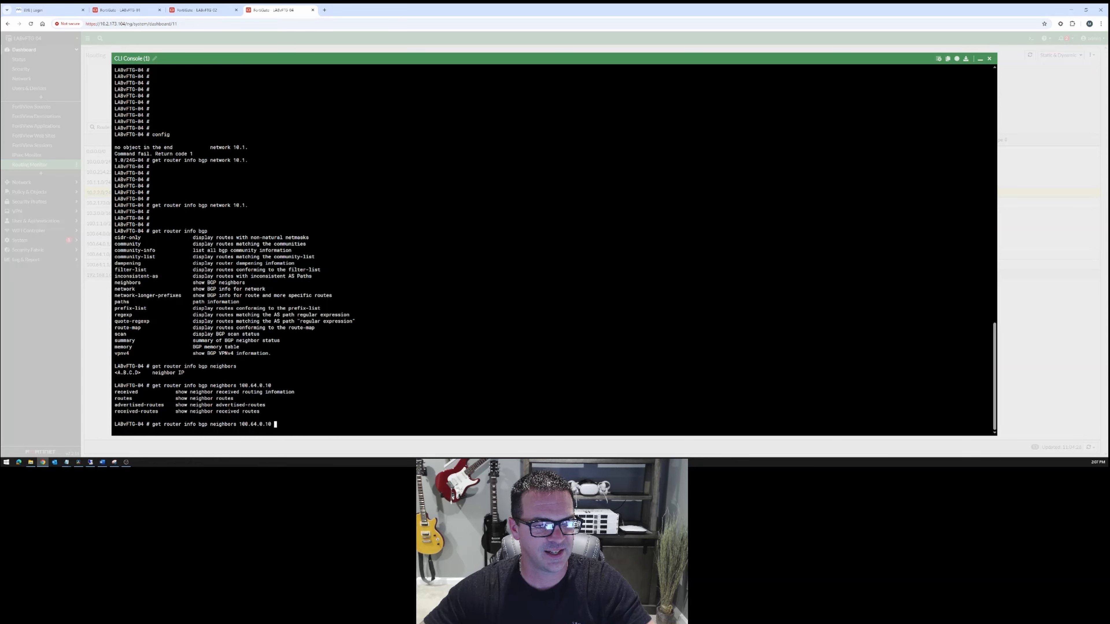
Run "get router info bgp neighbors 100.64.0.10 received-routes" on LABvFTG-04.
left_click_drag(115, 412, 159, 411)
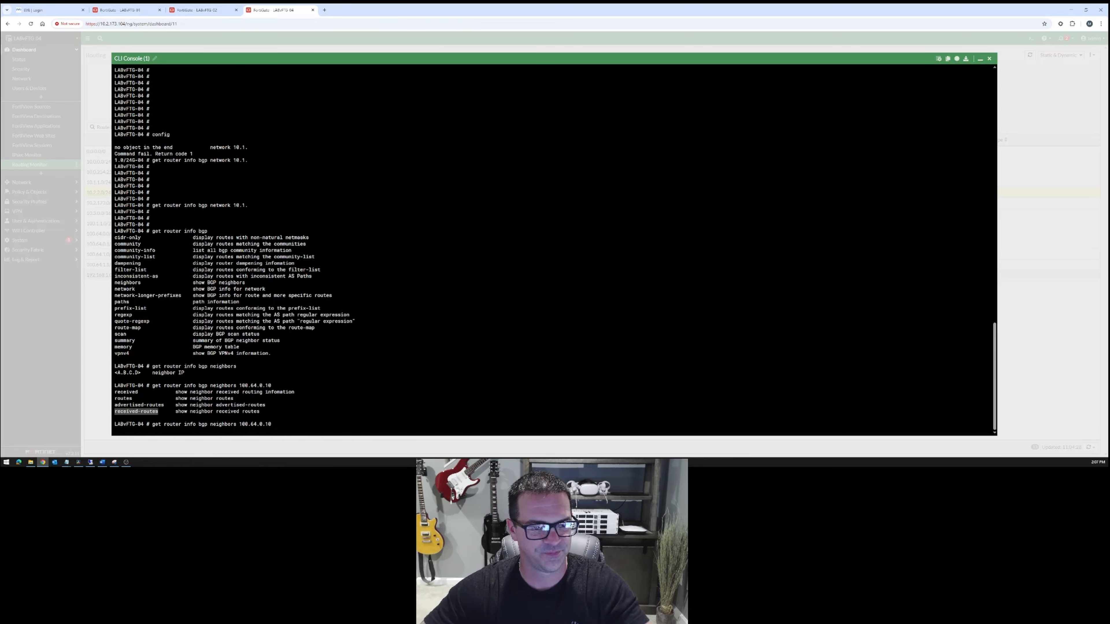
type("received-routes")
key("Return")
key("Return")
key("Return")
key("Return")
key("Return")
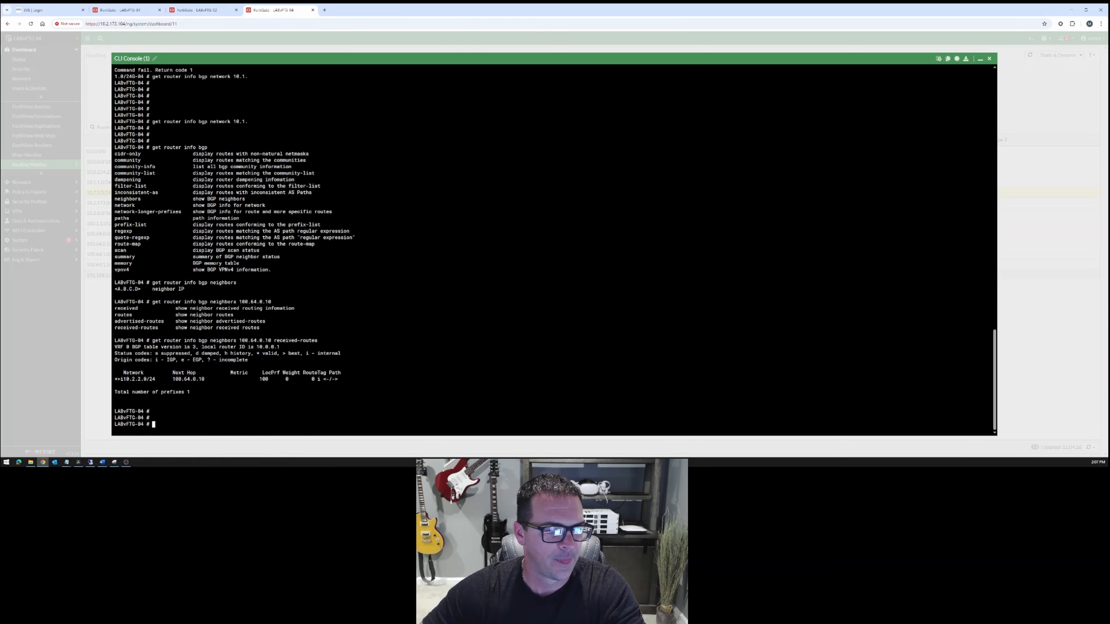
Reuse the neighbor command to run "get router info bgp neighbors 100.64.0.10 advertised-routes", then return to an empty prompt.
left_click_drag(152, 327, 323, 328)
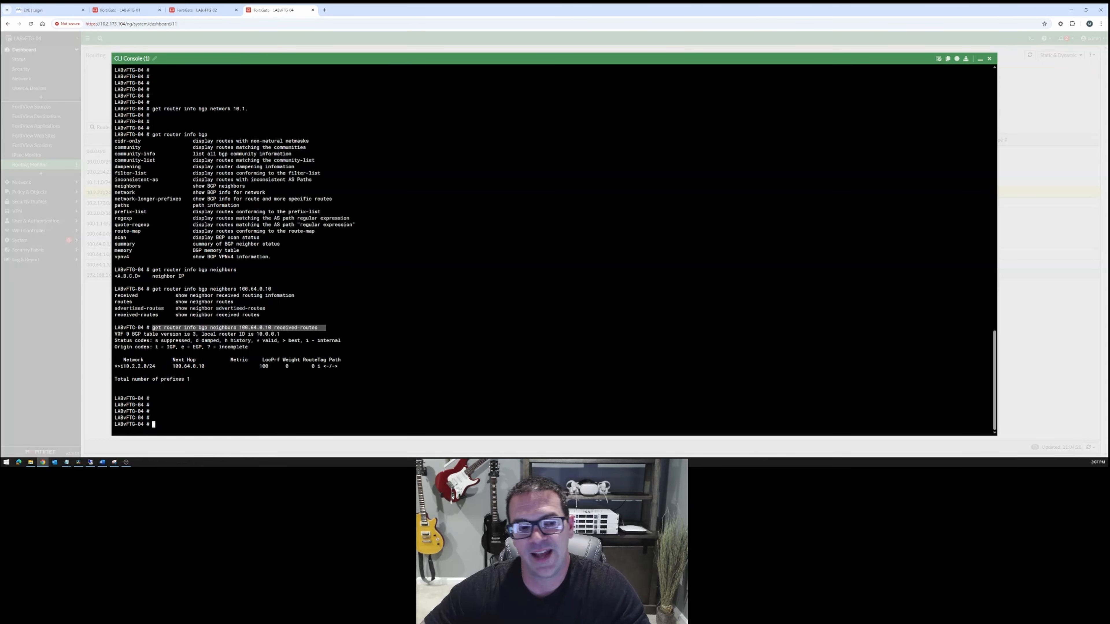
left_click(327, 328)
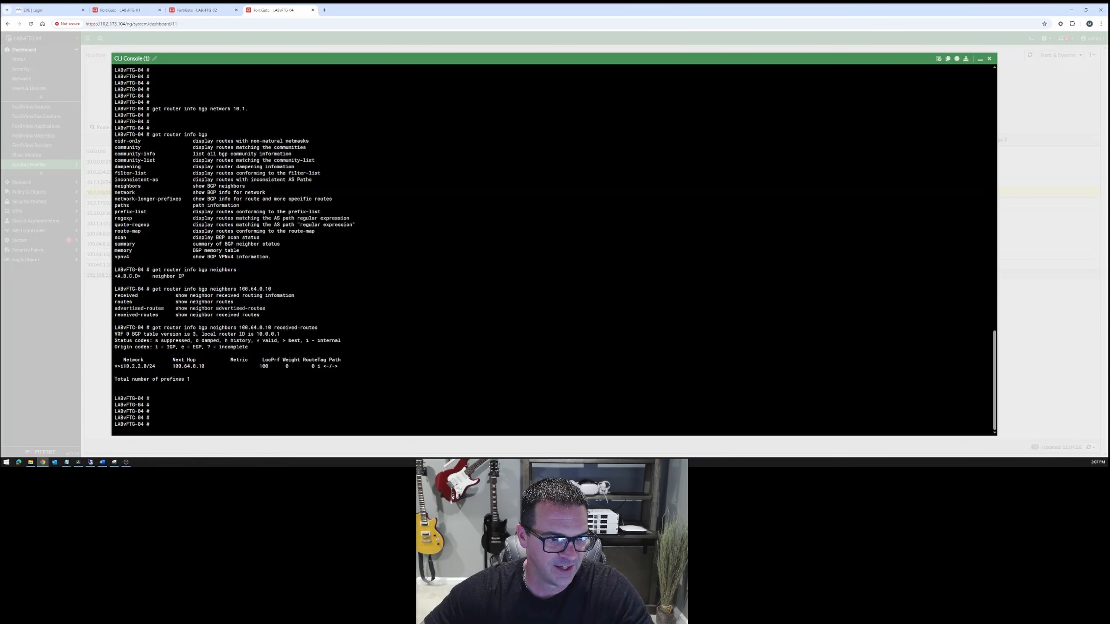
left_click_drag(152, 329, 271, 328)
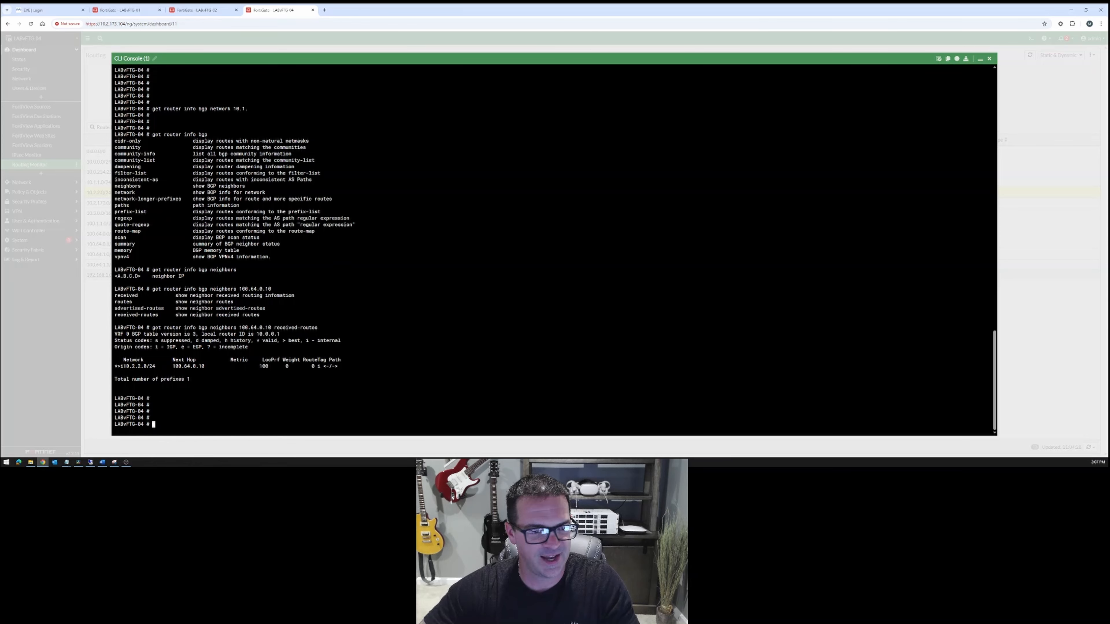
type("get router info bgp neighbors 100.64.0.10")
type("?advertised-routes")
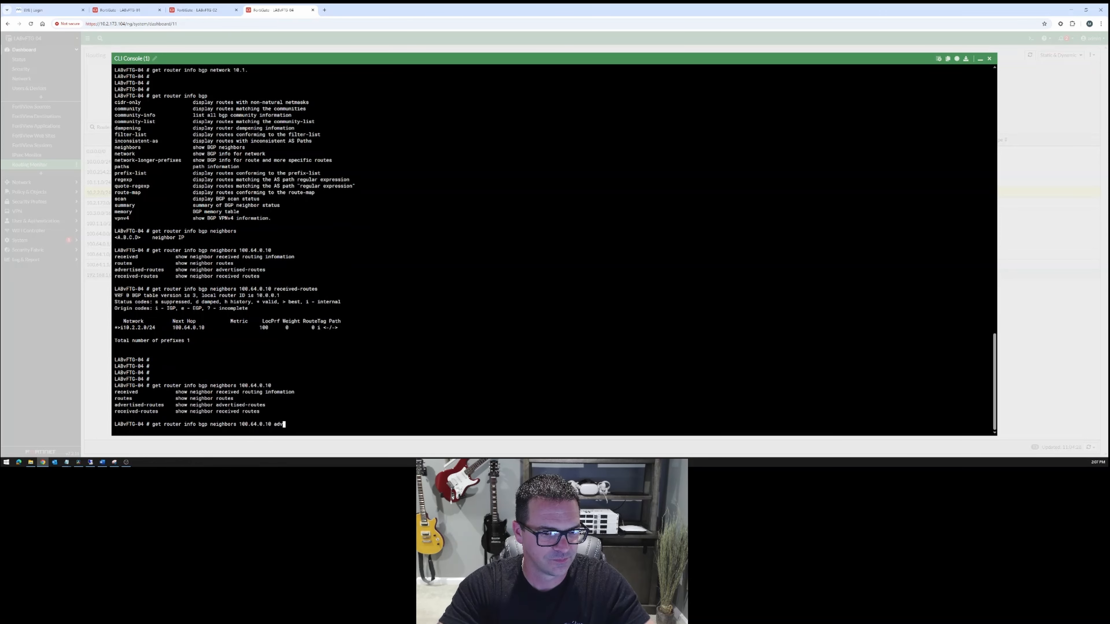
key("Return")
key("Return")
key("Return")
key("Return")
key("Return")
key("Return")
key("Return")
key("Return")
key("Return")
key("Return")
key("Return")
key("Return")
key("Return")
key("Return")
key("Return")
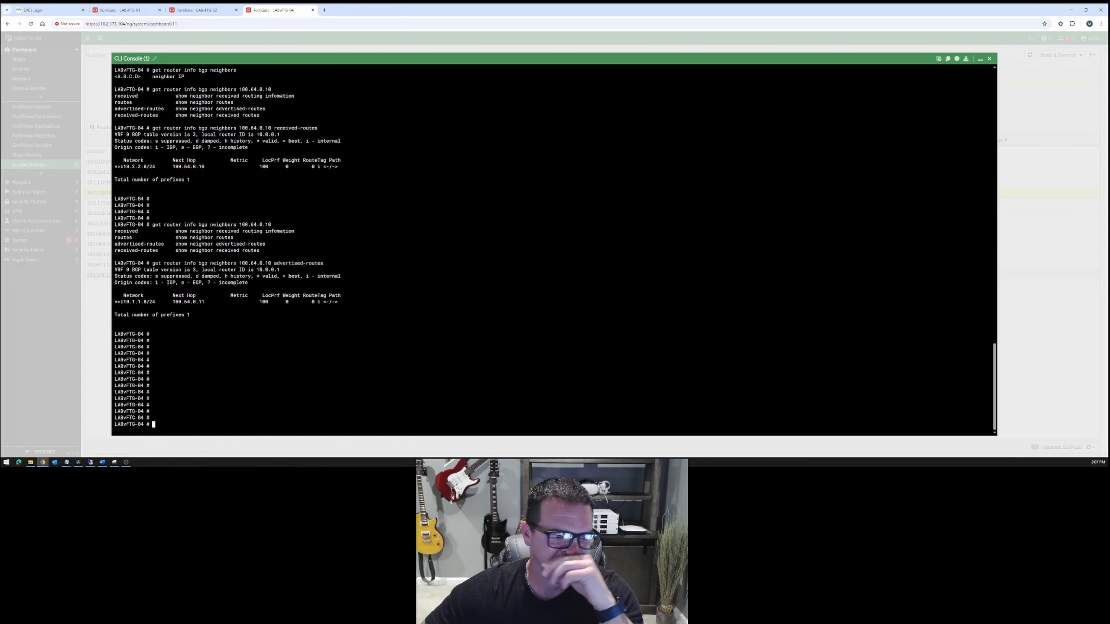
key("Return")
key("Return")
key("Return")
key("Return")
key("Return")
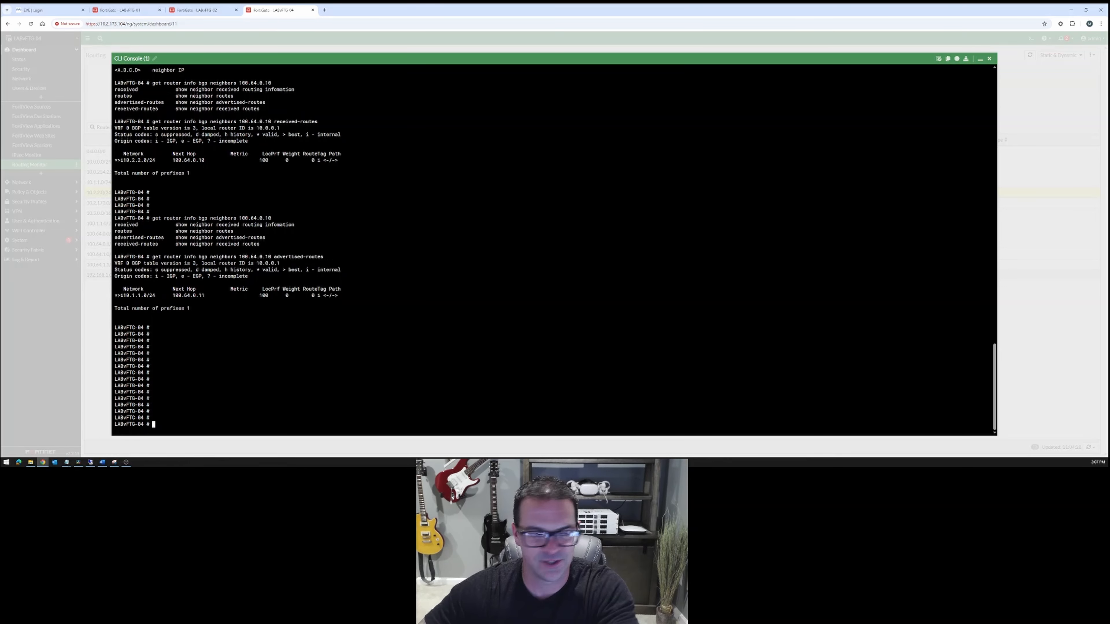